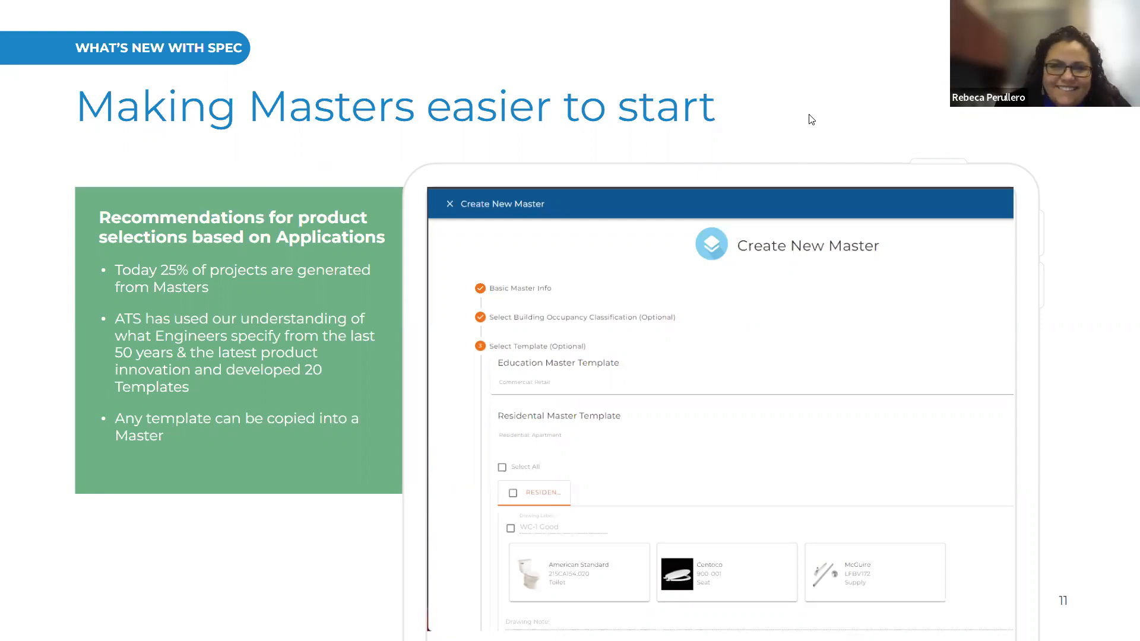
Step: Advance the slideshow to the 'Let's See it in Action' slide, then switch to the browser
key("Right")
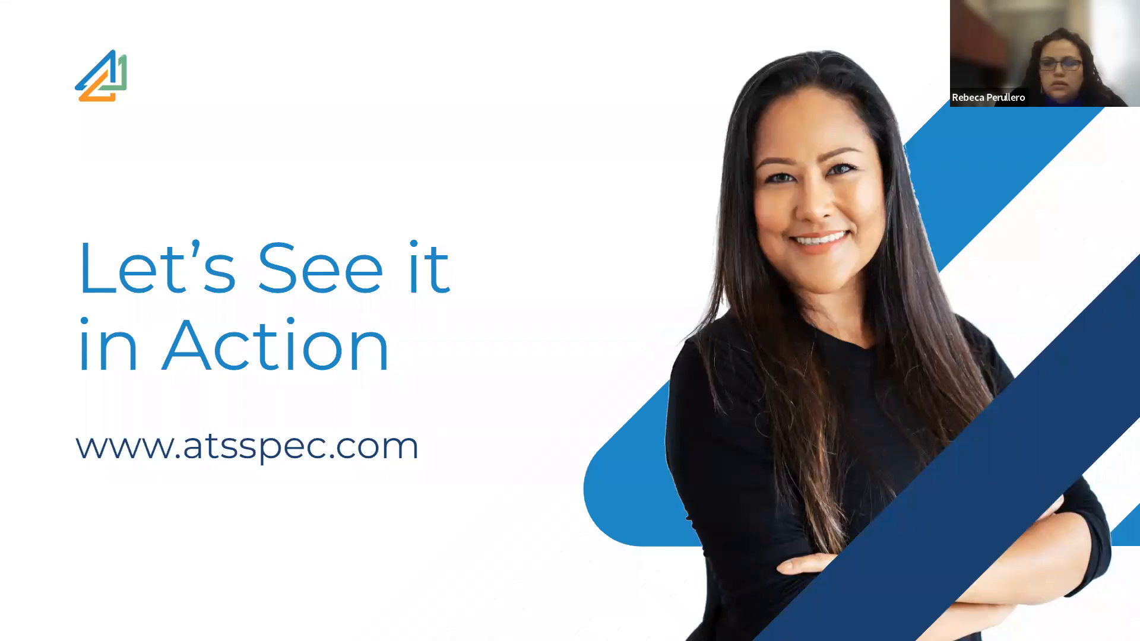
key("alt+Tab")
Step: Maximize the Spec Tool window and open the Project List's Edit Widget settings
left_click(905, 96)
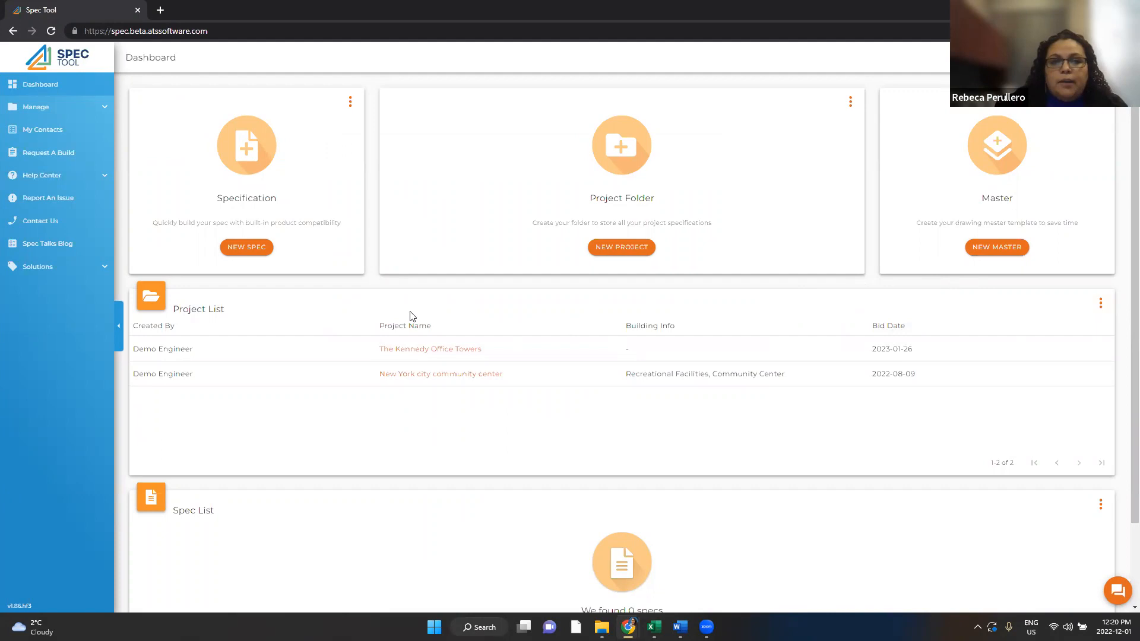
left_click(1101, 305)
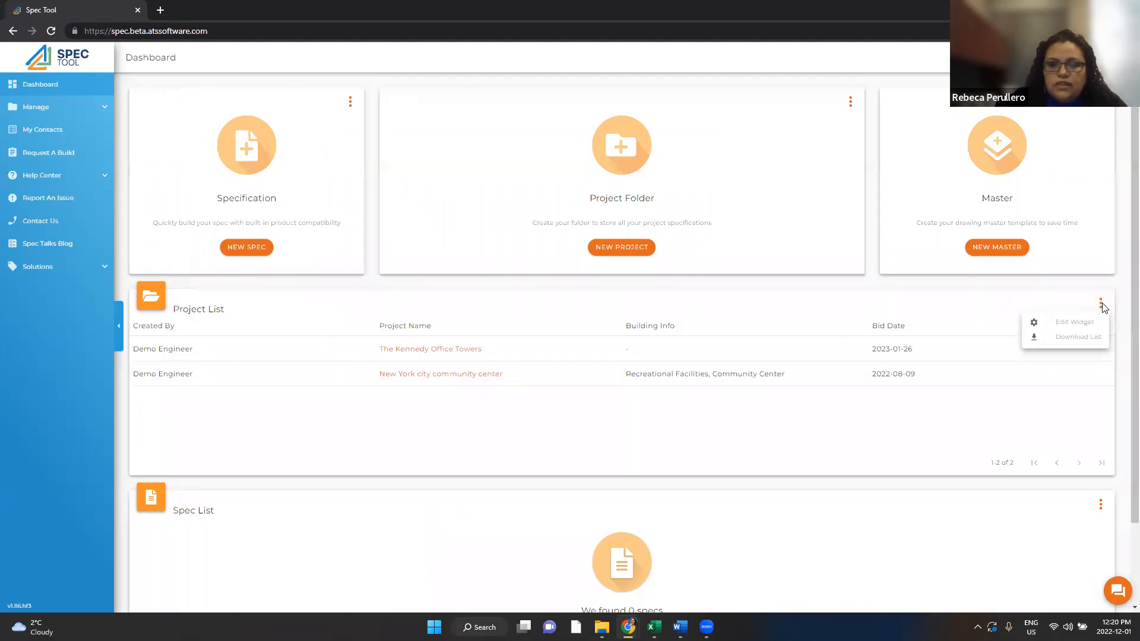
left_click(1074, 322)
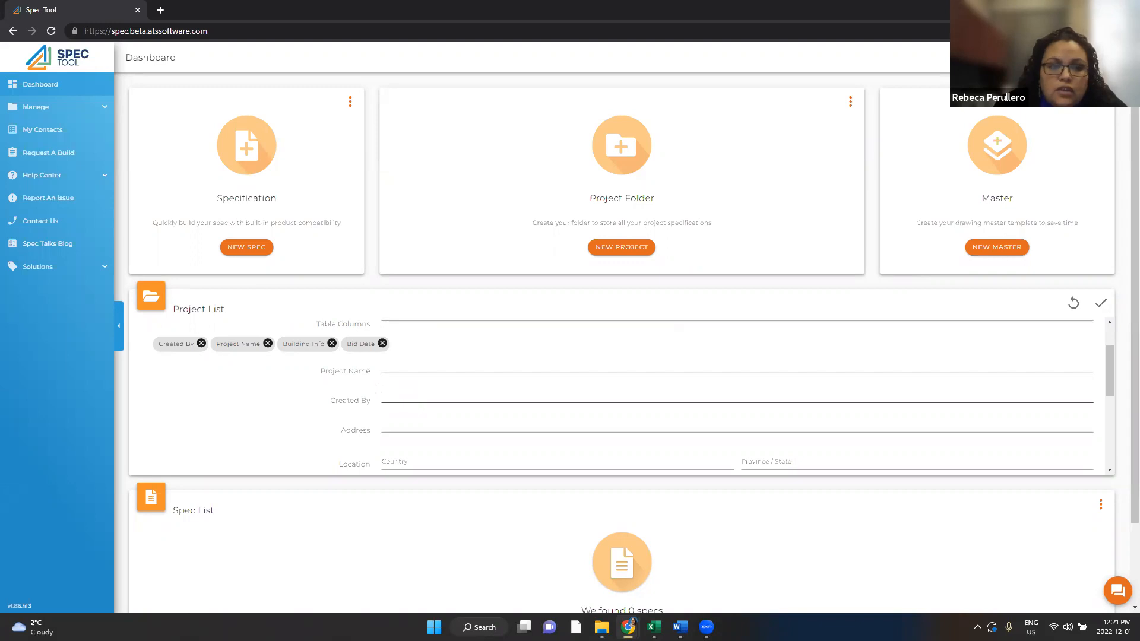
Step: Leave the Created By filter field as is and save the Project List widget settings
left_click(449, 392)
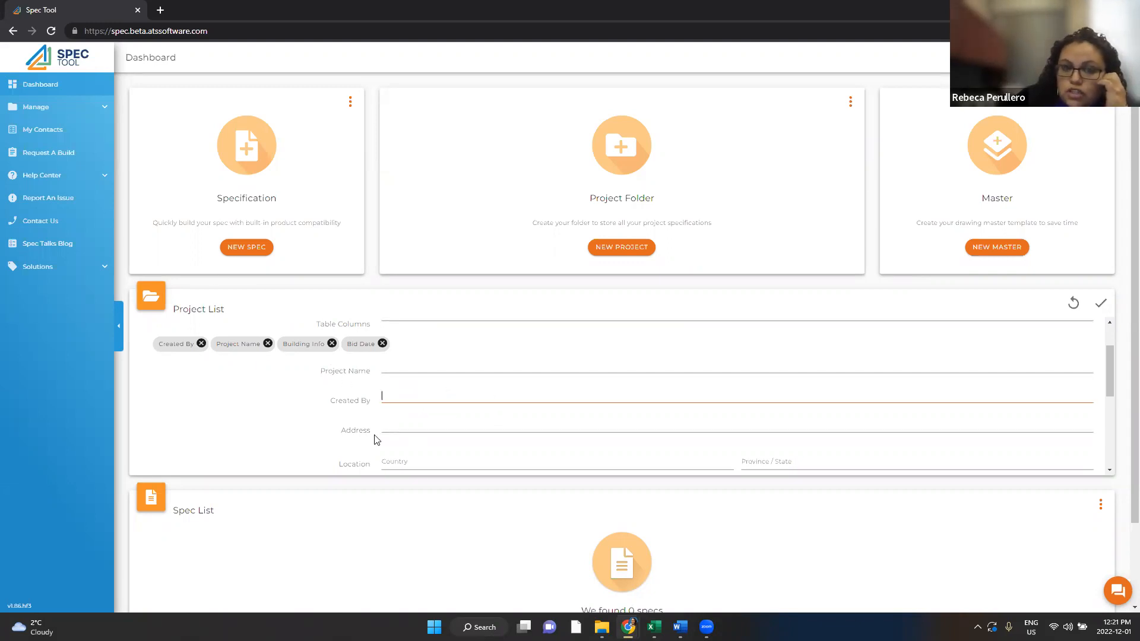
left_click_drag(328, 399, 383, 414)
left_click(399, 396)
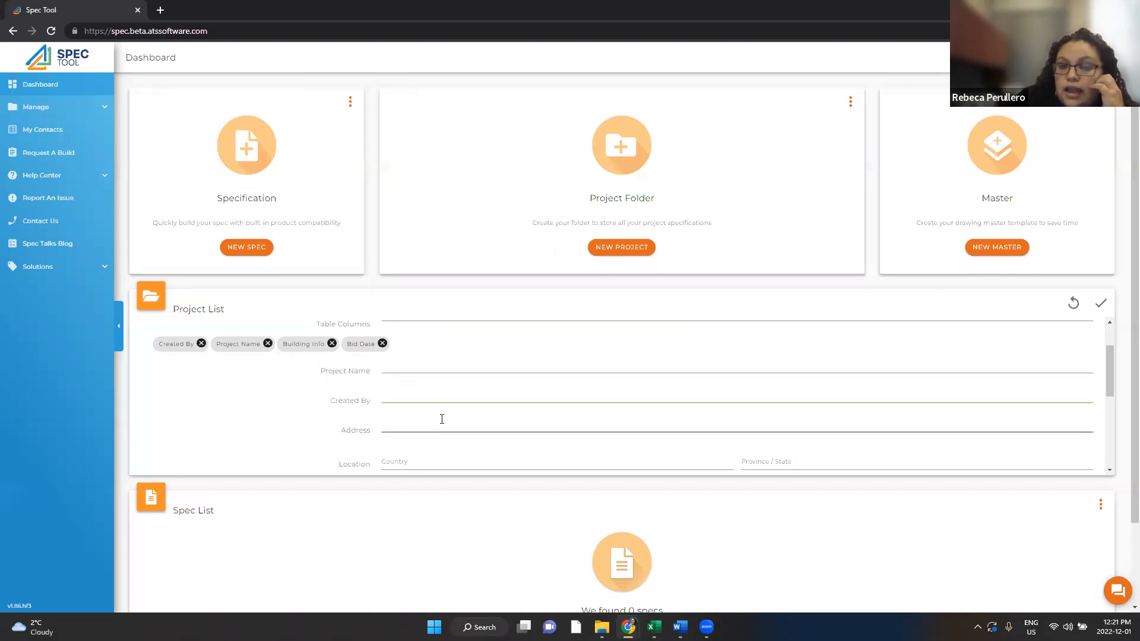
left_click(1101, 305)
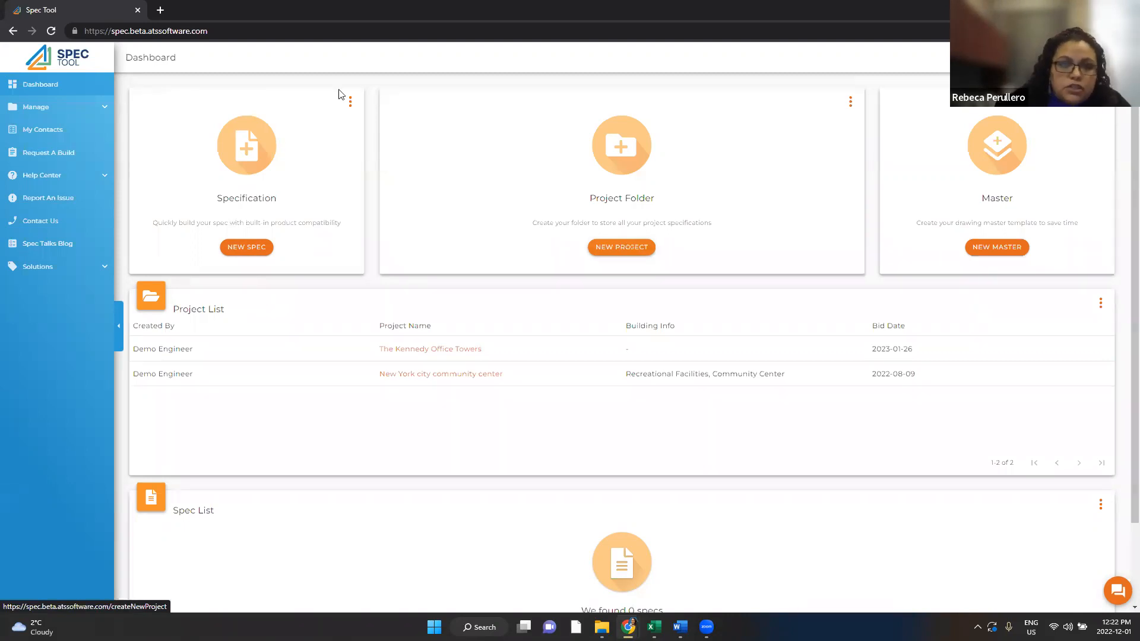
Step: Create a new specification titled 'Test'
left_click(247, 248)
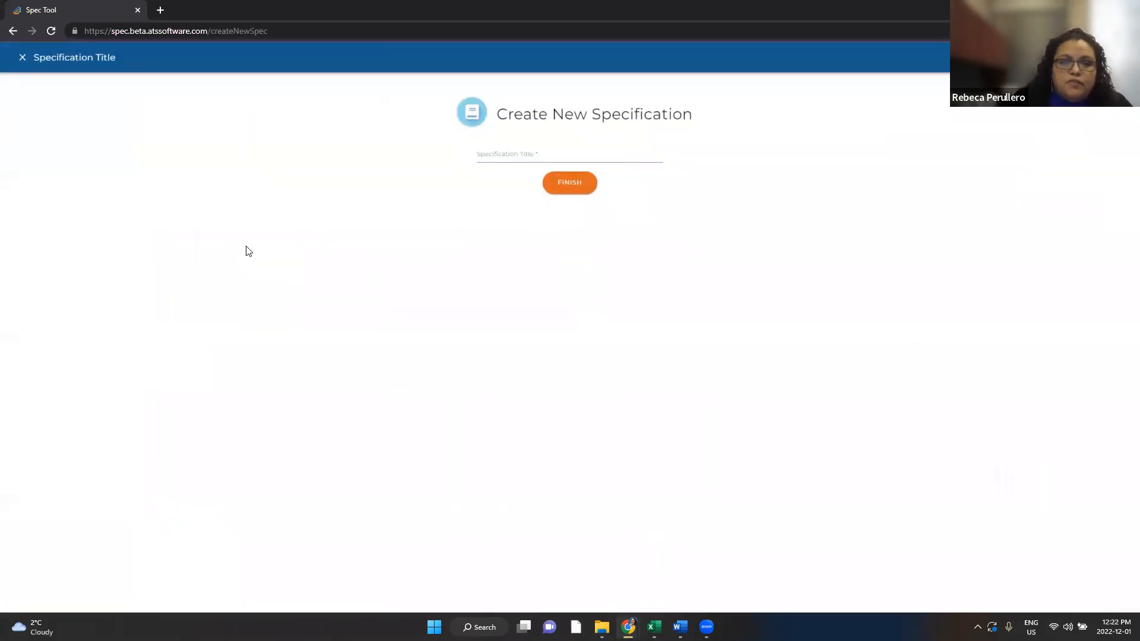
left_click(523, 155)
type("Test")
left_click(561, 182)
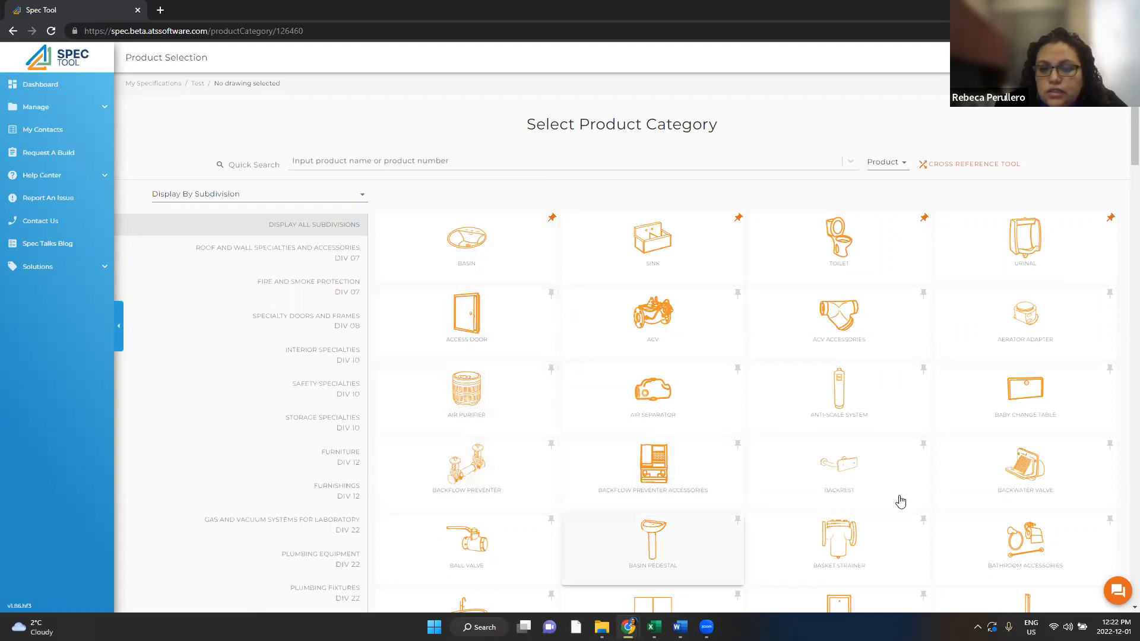
Step: Pin the Water Heater category card as a favourite and return to the top of the grid
scroll(766, 466, "down", 1)
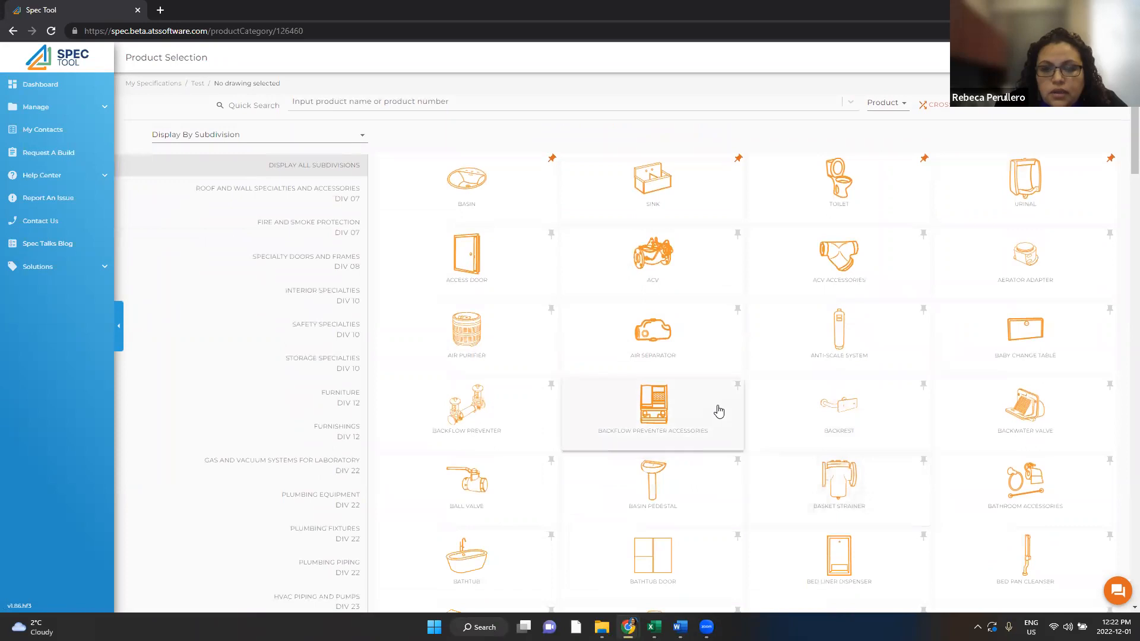
scroll(742, 427, "up", 1)
scroll(760, 445, "down", 20)
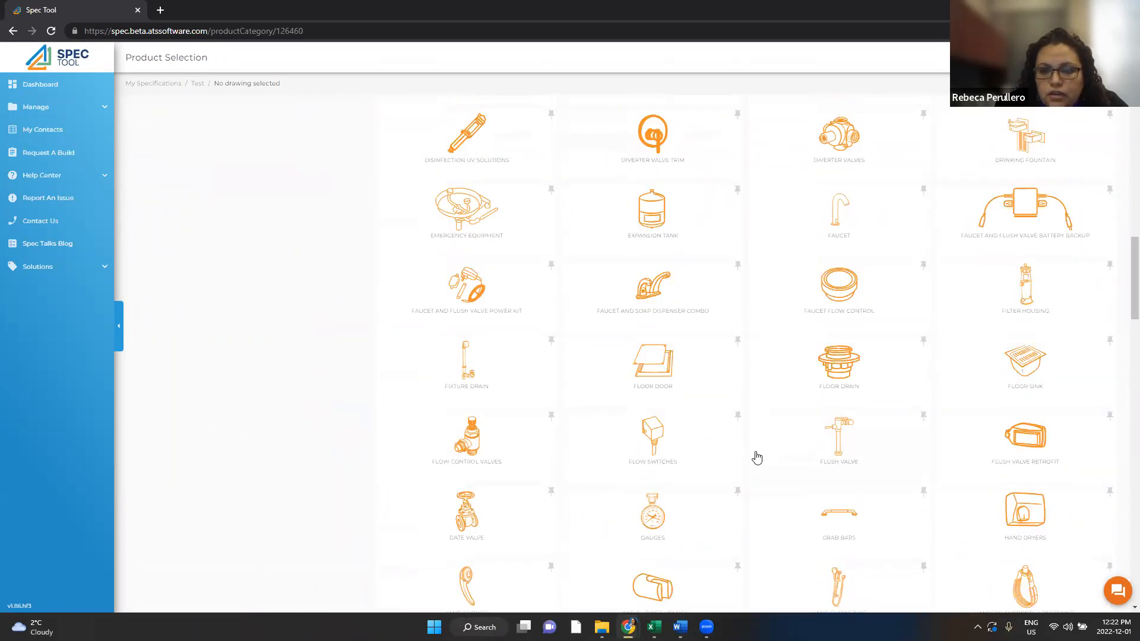
scroll(754, 450, "down", 15)
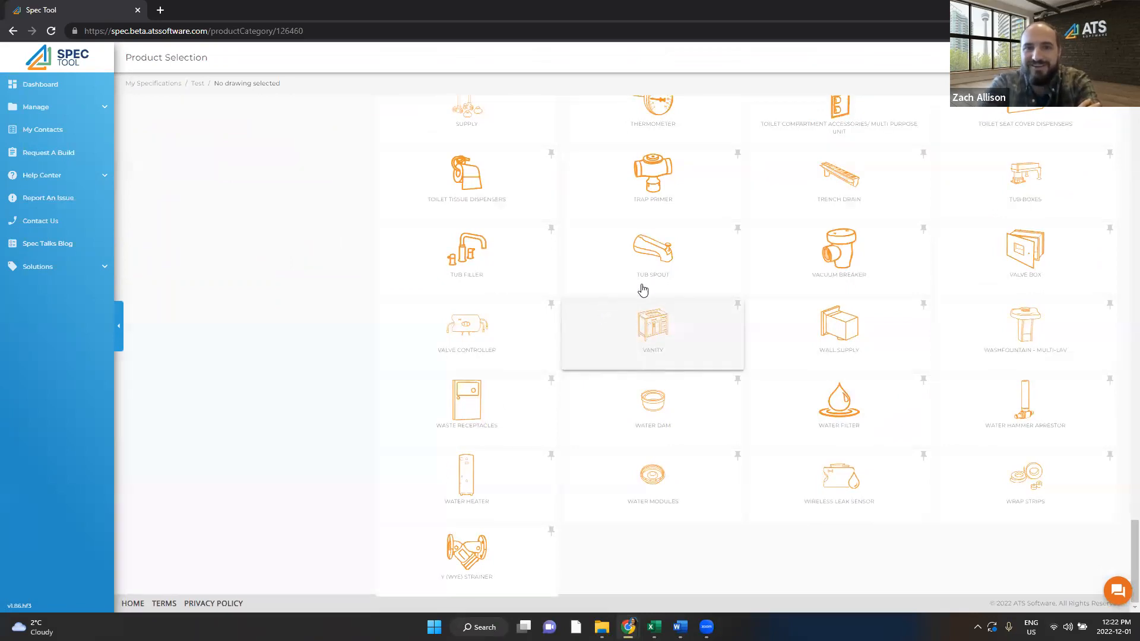
scroll(621, 383, "up", 1)
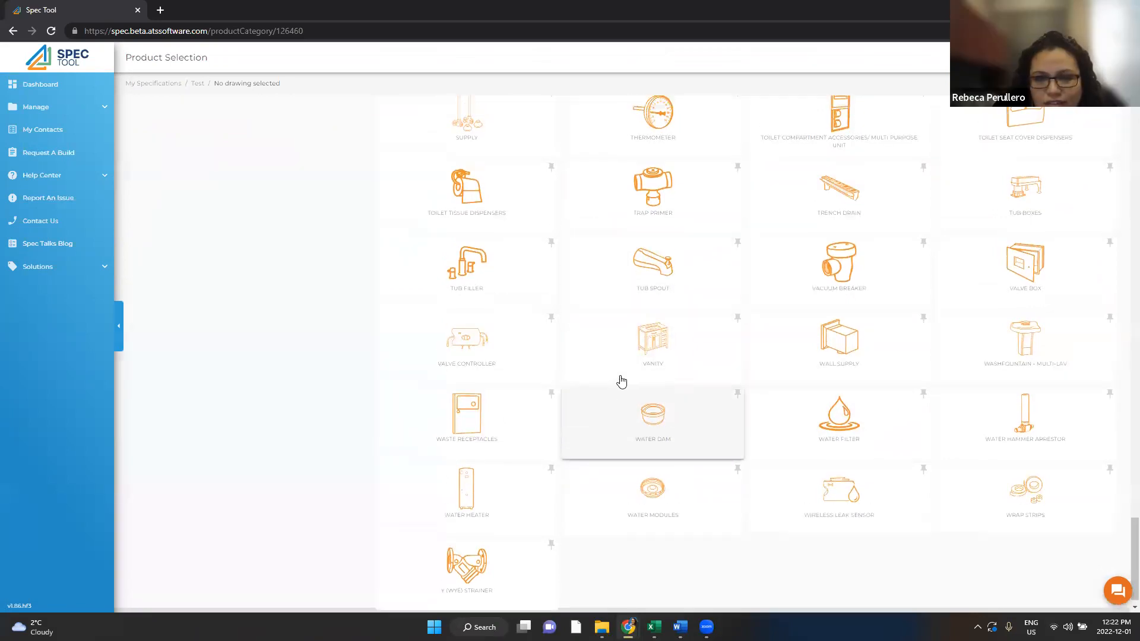
scroll(621, 383, "up", 3)
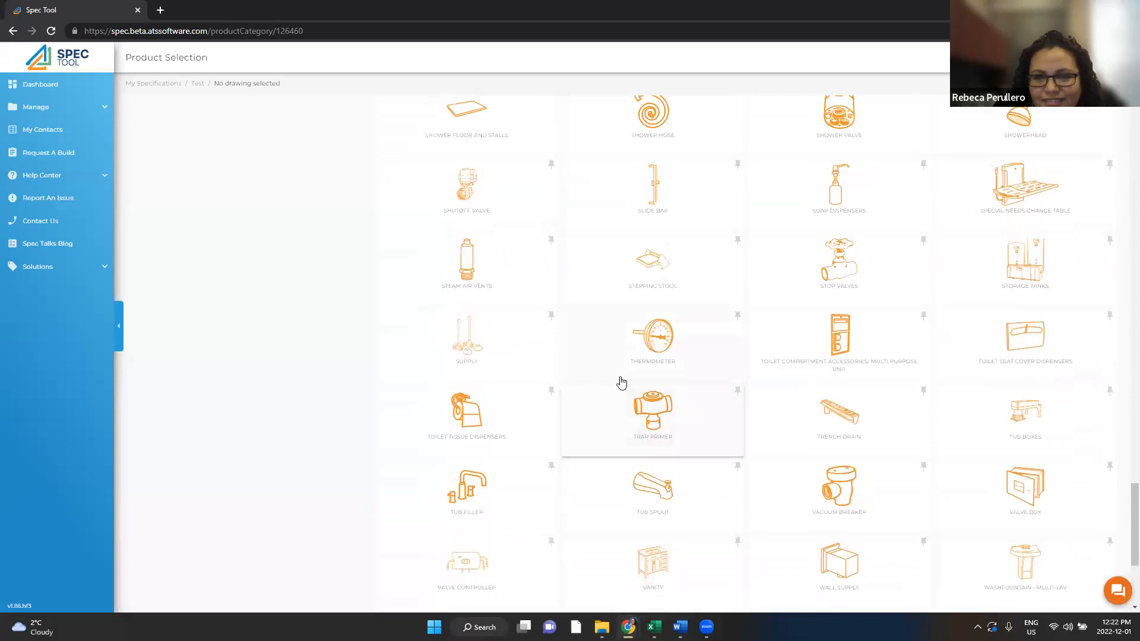
scroll(621, 471, "down", 3)
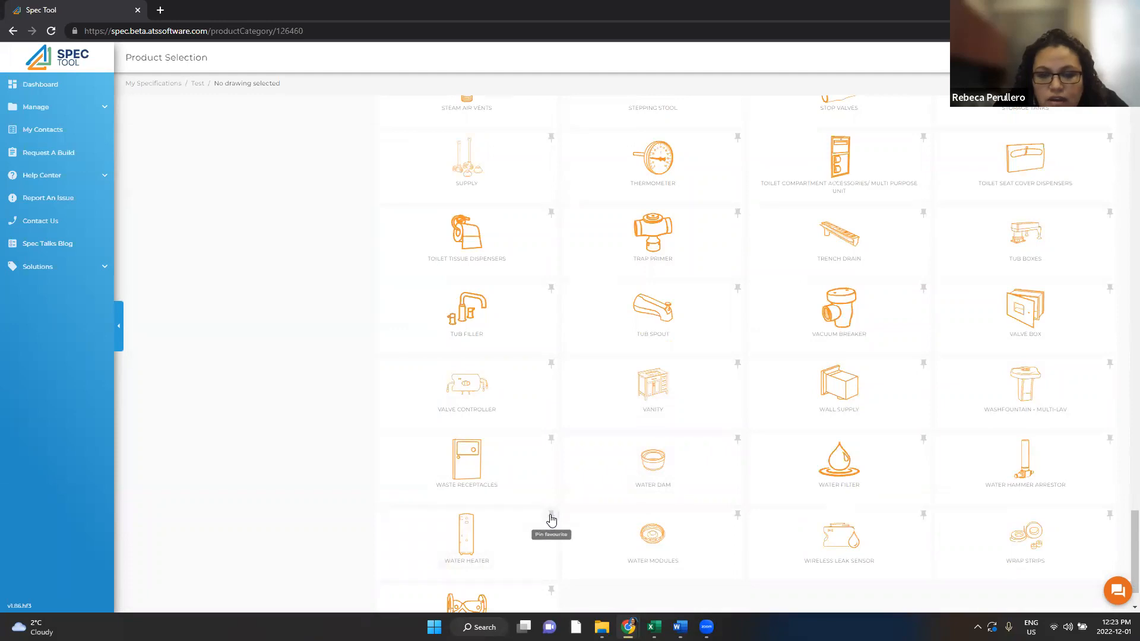
left_click(551, 521)
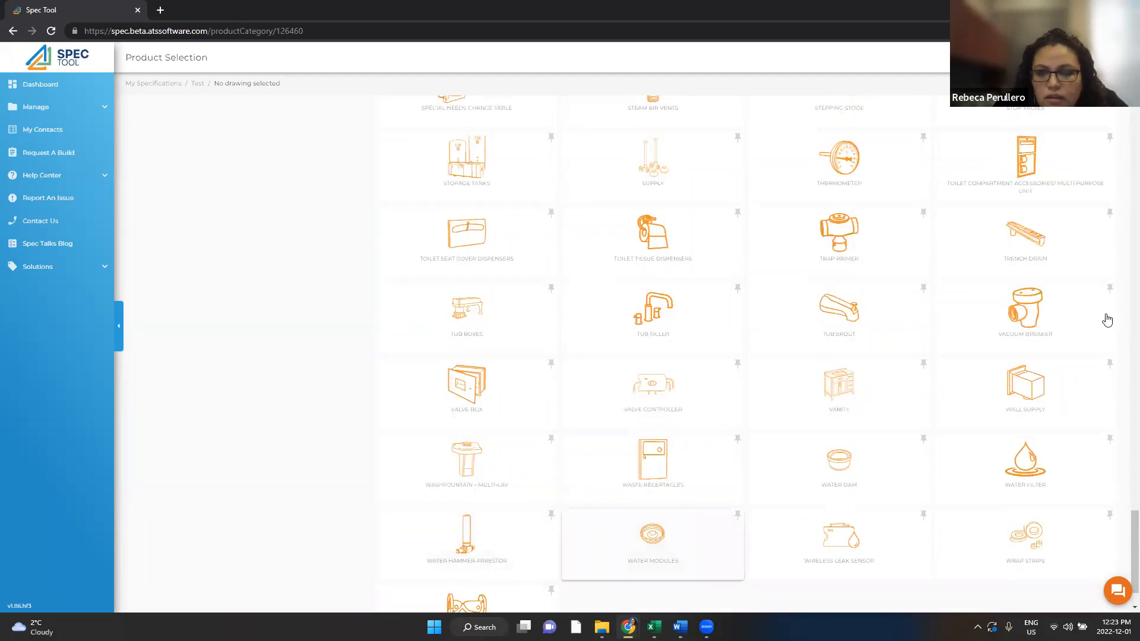
left_click_drag(1126, 540, 1128, 121)
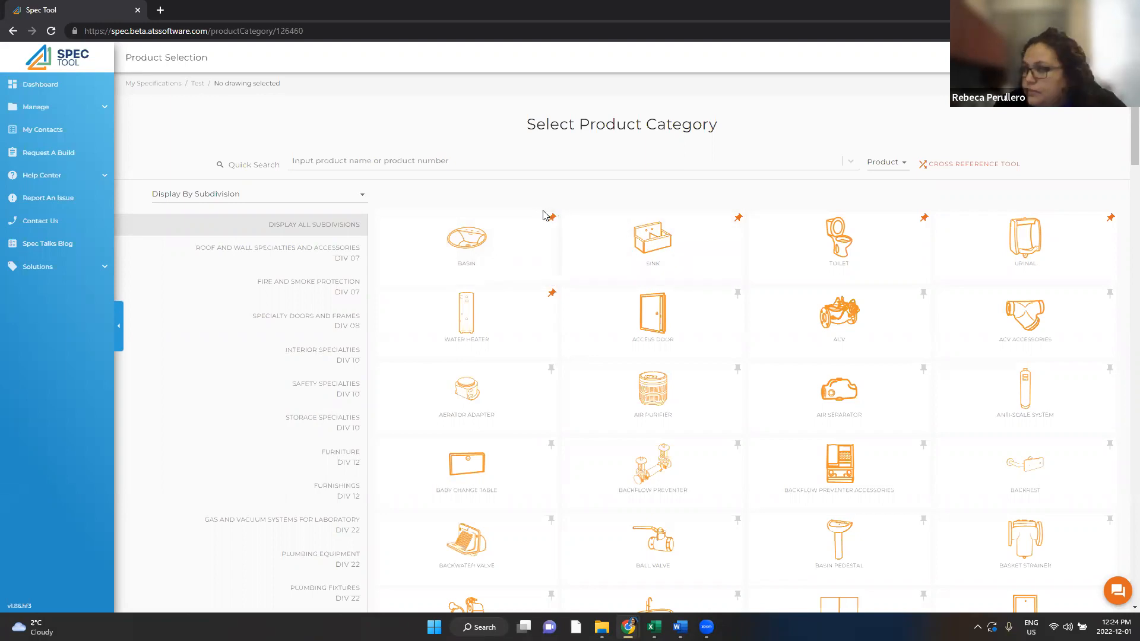
Step: Open the Basin category and expand the DXV POP rectangle under-counter lavatory's details
left_click(463, 251)
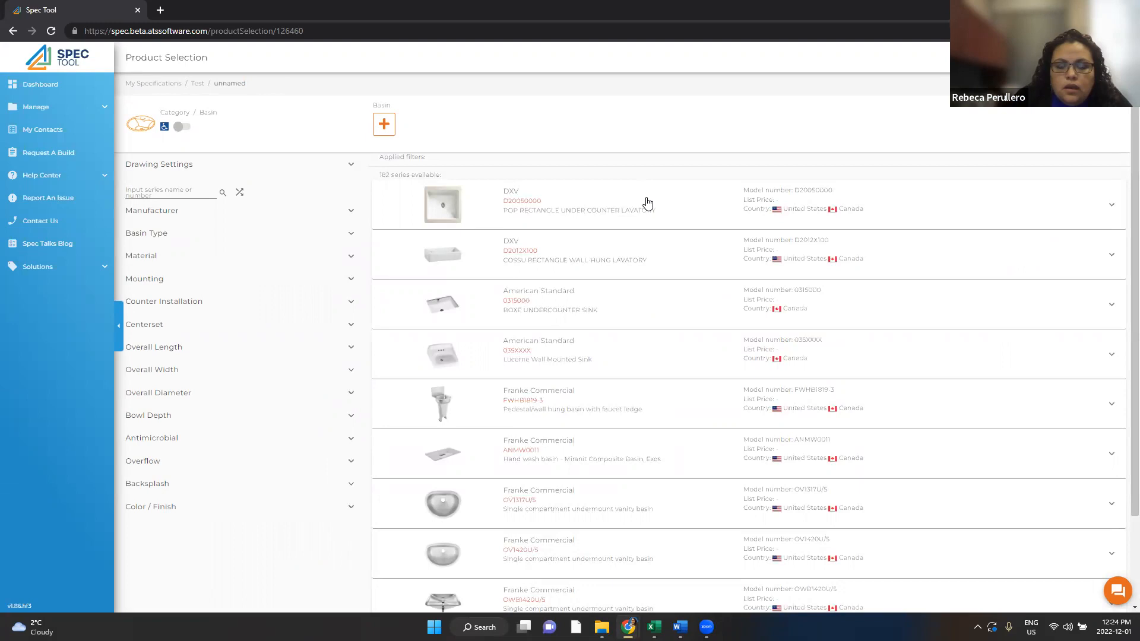
left_click(631, 215)
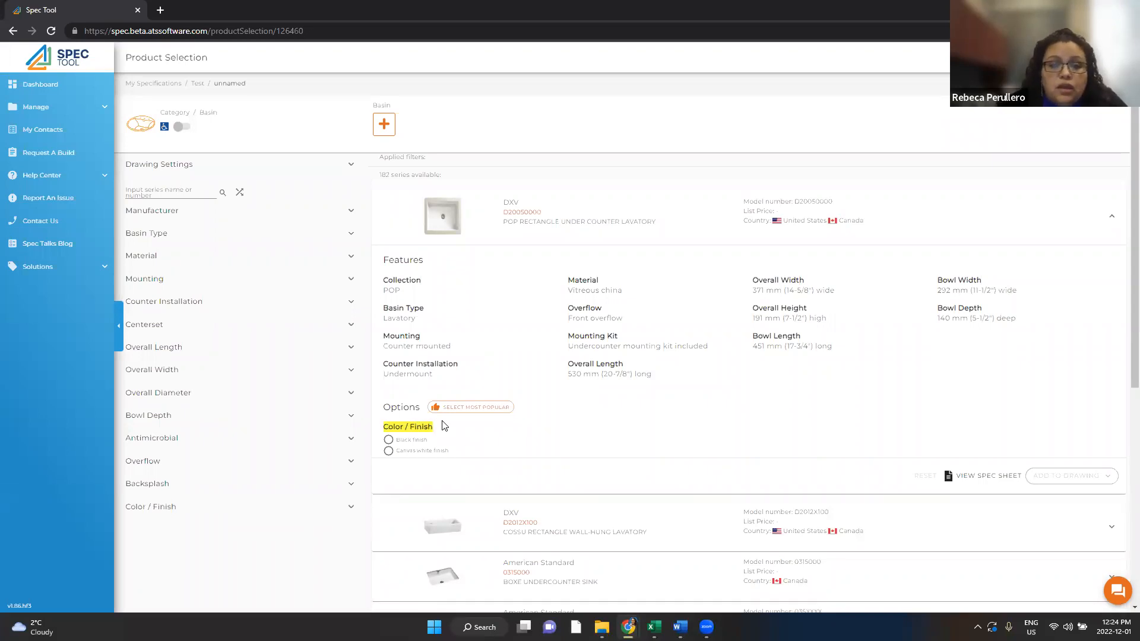
Step: Select the Canvas white finish, giving model D20050000.415 at 397.00 CAD
left_click(388, 451)
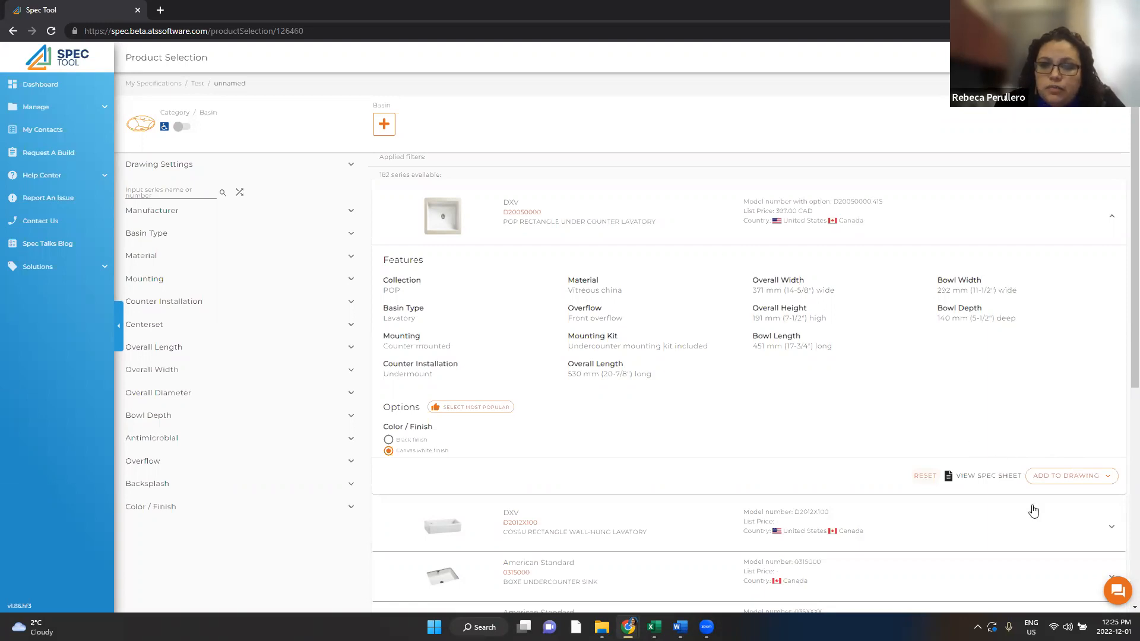
Step: Open the POP lavatory's spec sheet, reset its finish, and expand the DXV COSSU wall-hung lavatory
left_click(990, 477)
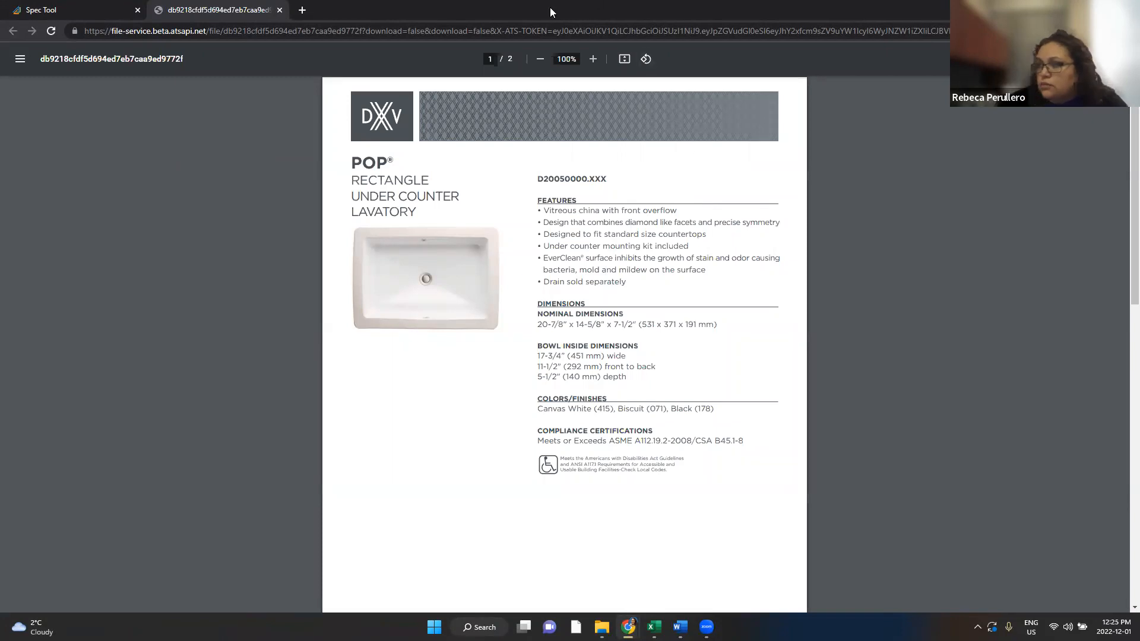
left_click(61, 9)
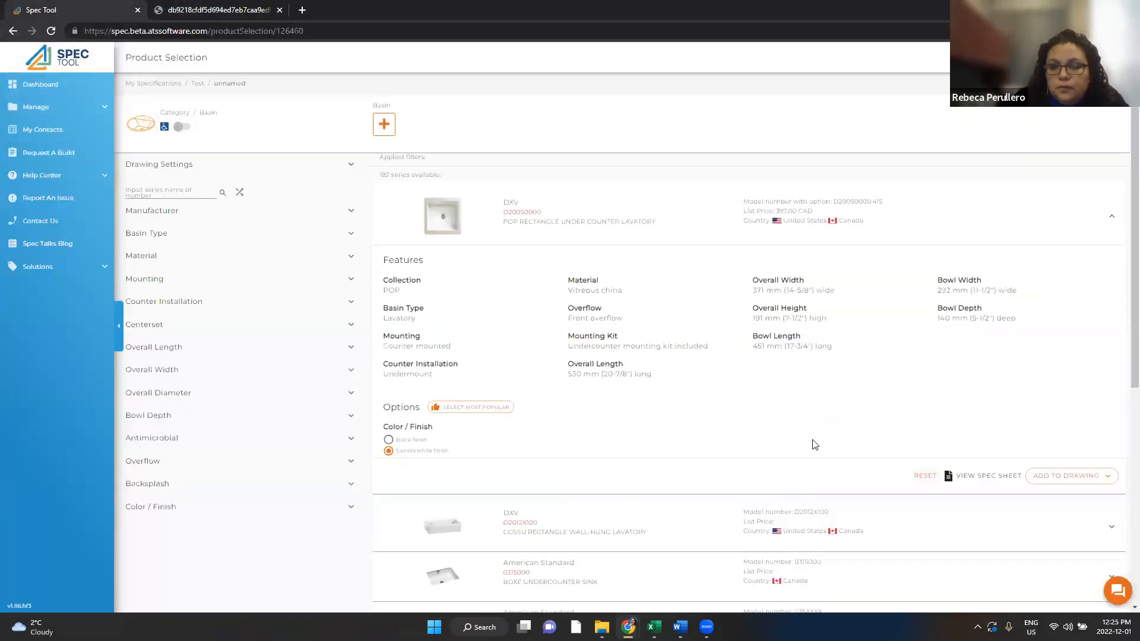
left_click(925, 475)
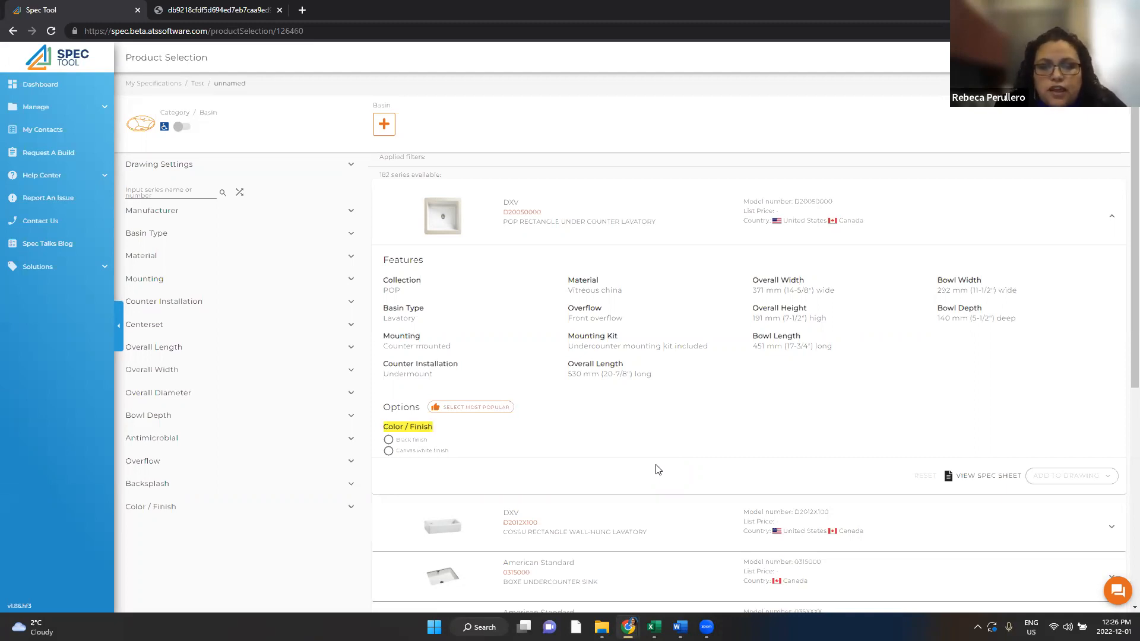
left_click(649, 526)
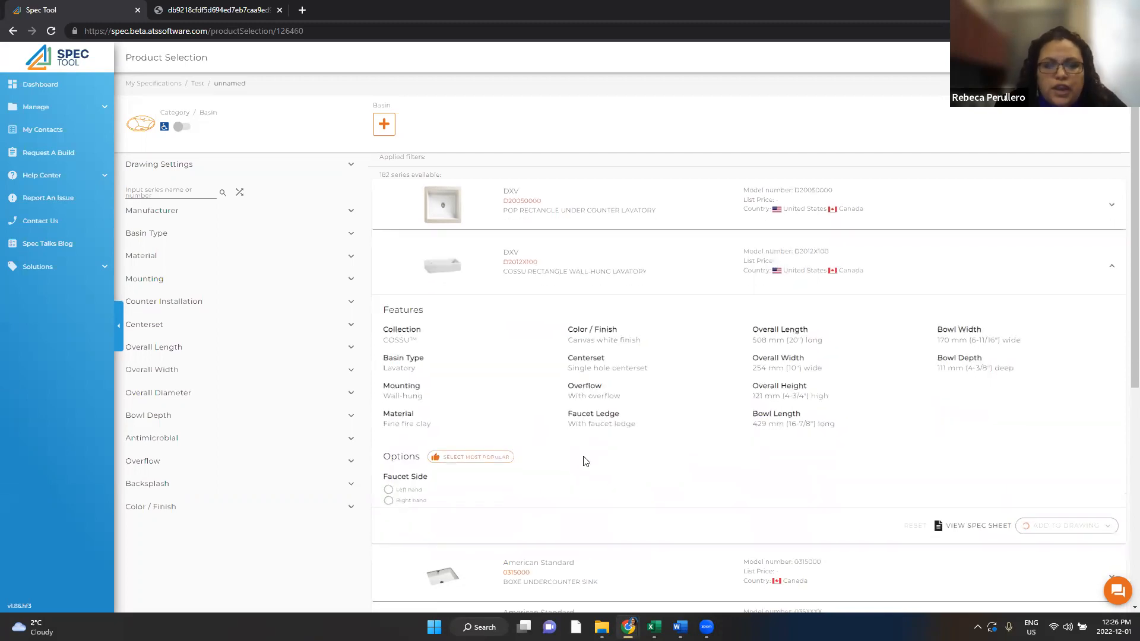
Step: Add the DXV Cossu wall-hung lavatory with left-hand faucet side to the drawing
left_click(475, 458)
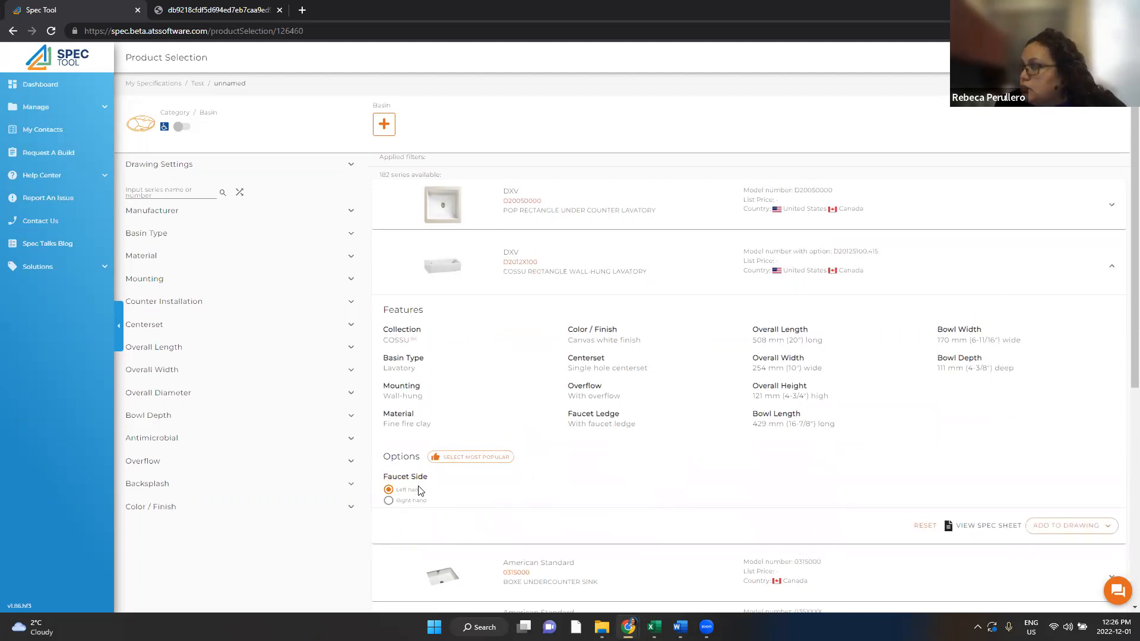
left_click(1069, 526)
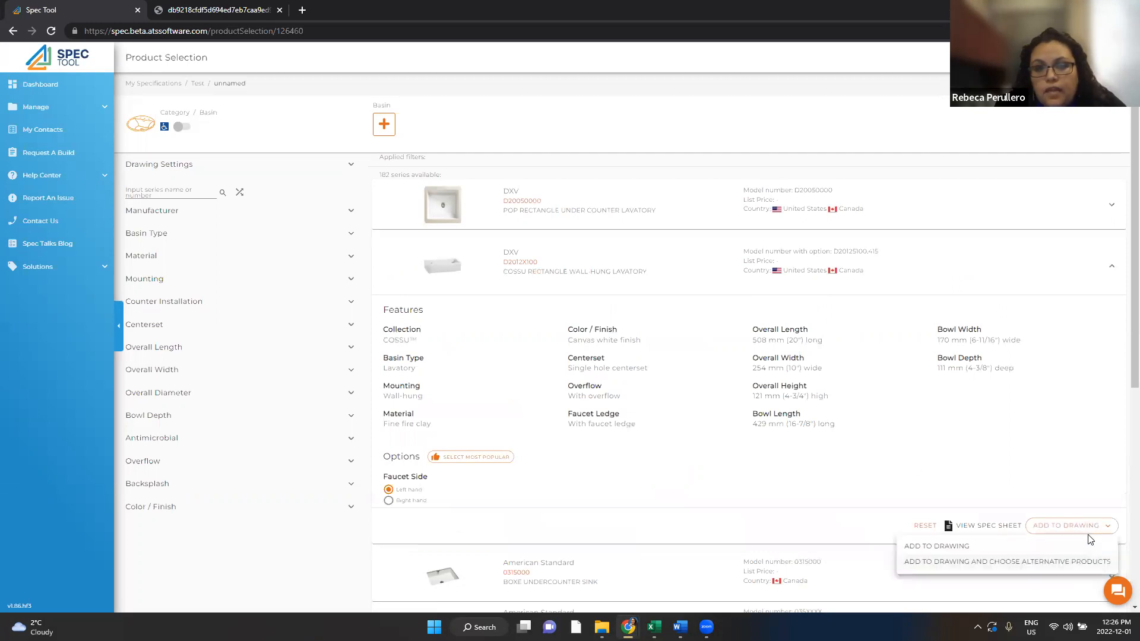
left_click(948, 547)
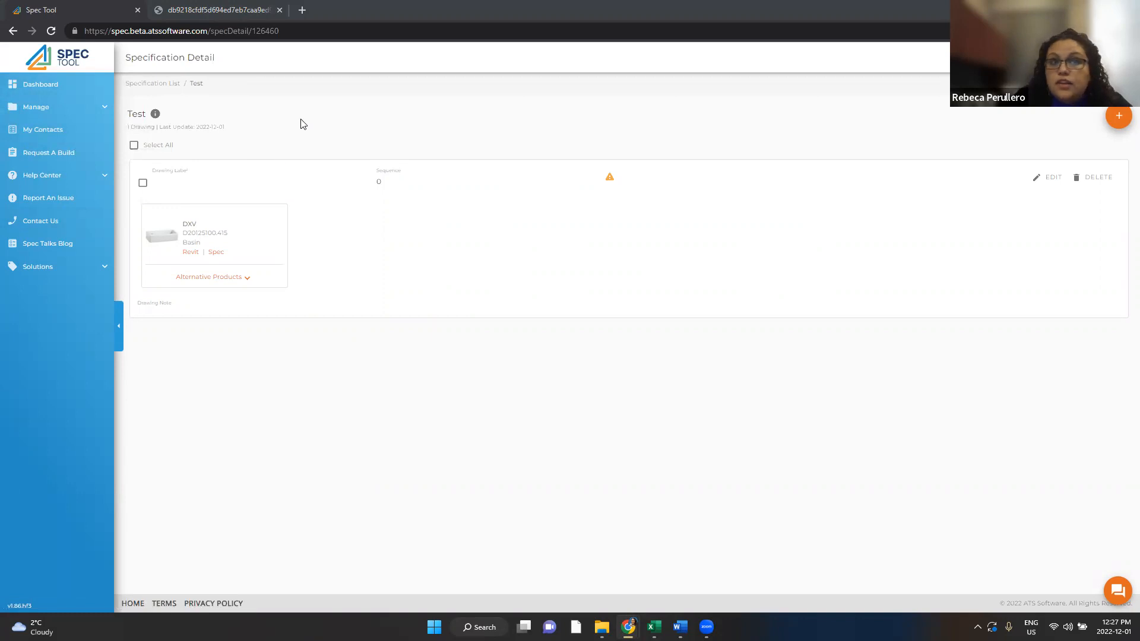
Step: Return from the Test specification to the dashboard
left_click(54, 96)
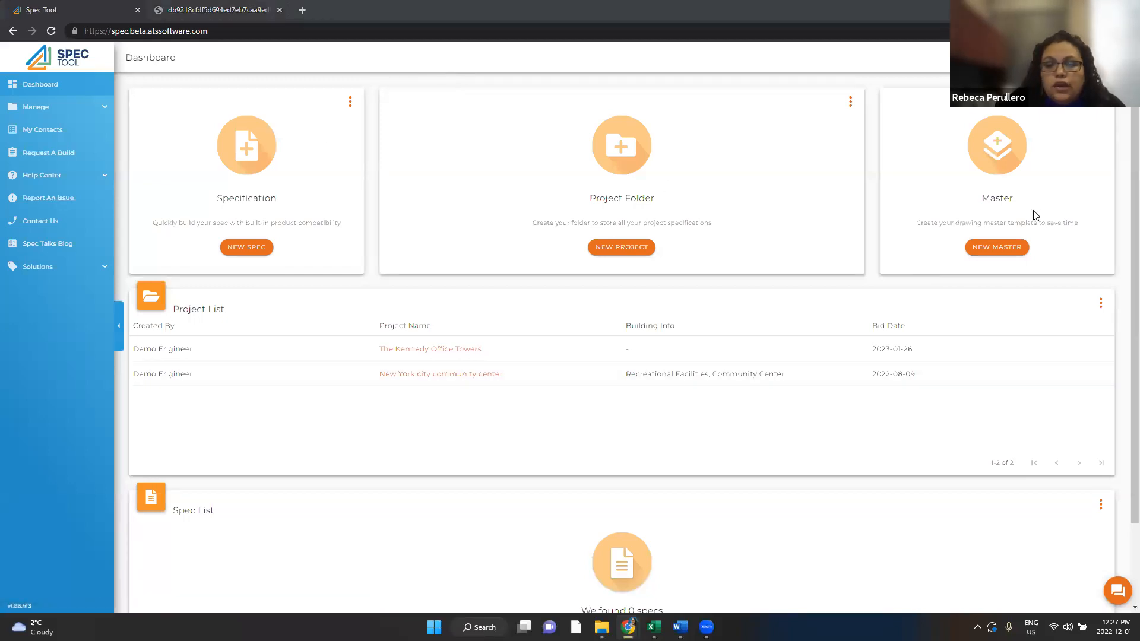
Step: Create a new master titled 'Condo Master' with country Canada and province Ontario
left_click(997, 247)
left_click(168, 183)
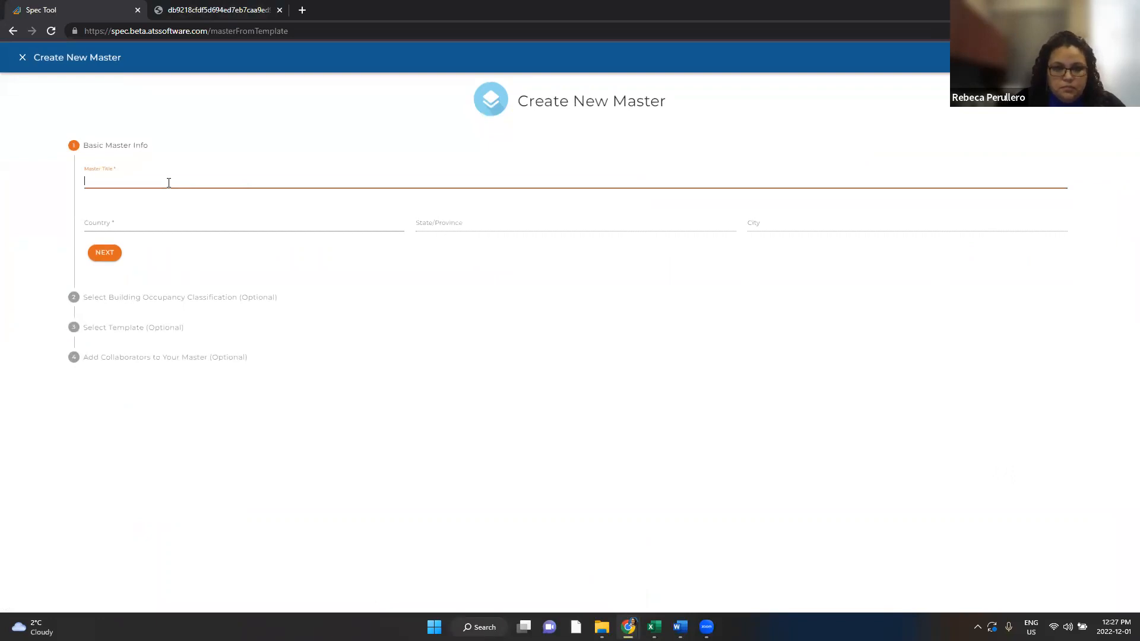
type("Co")
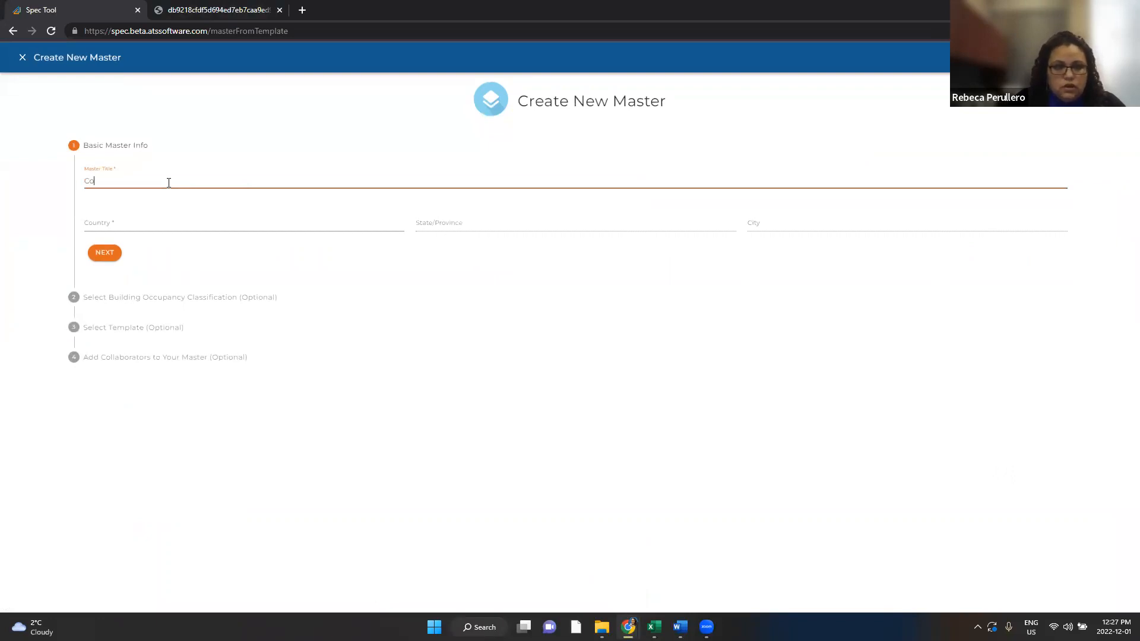
type("ndo Master")
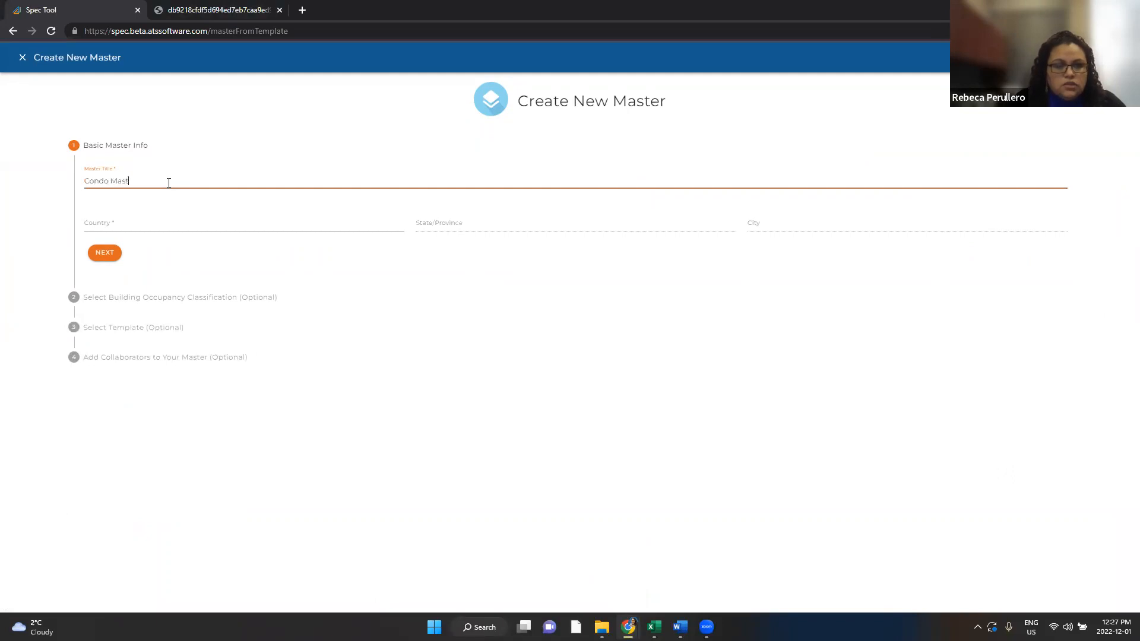
left_click(146, 222)
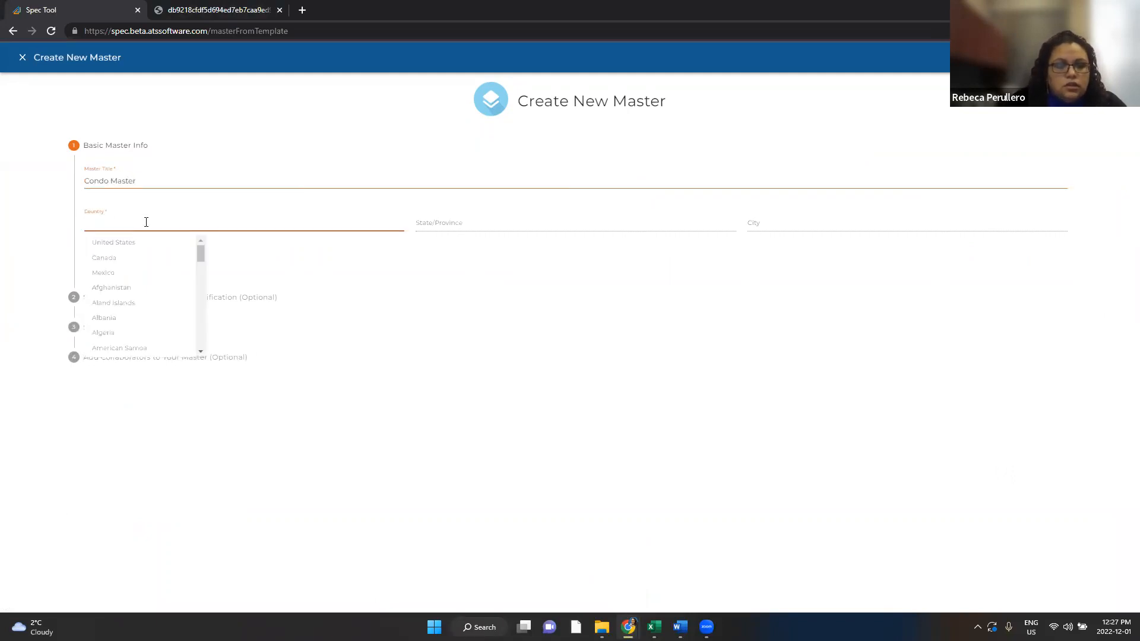
left_click(105, 258)
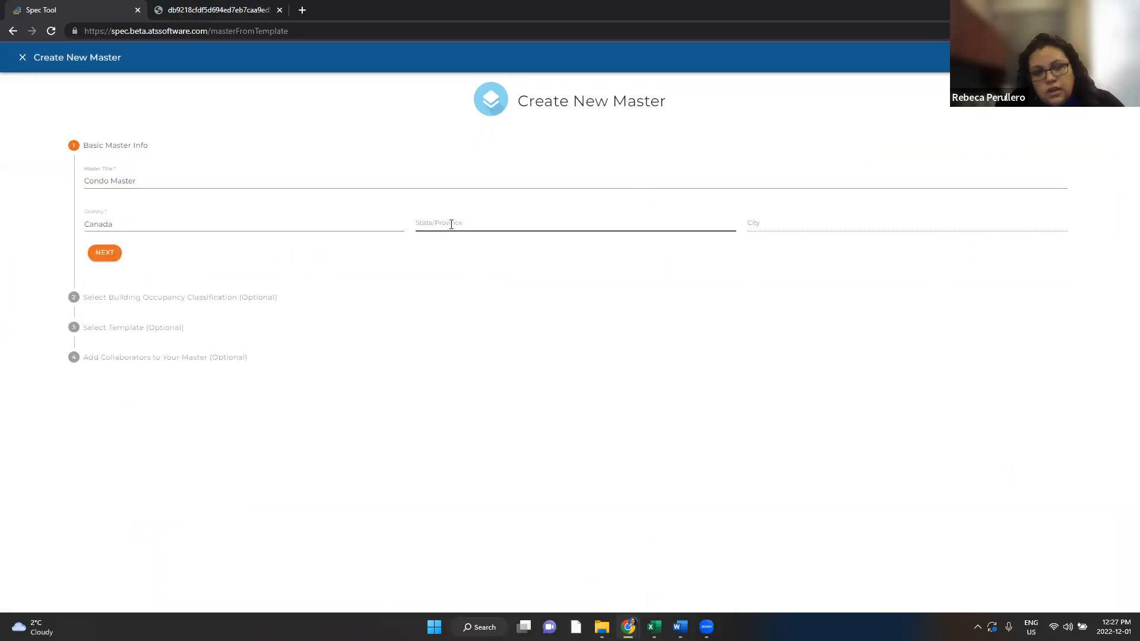
left_click(495, 229)
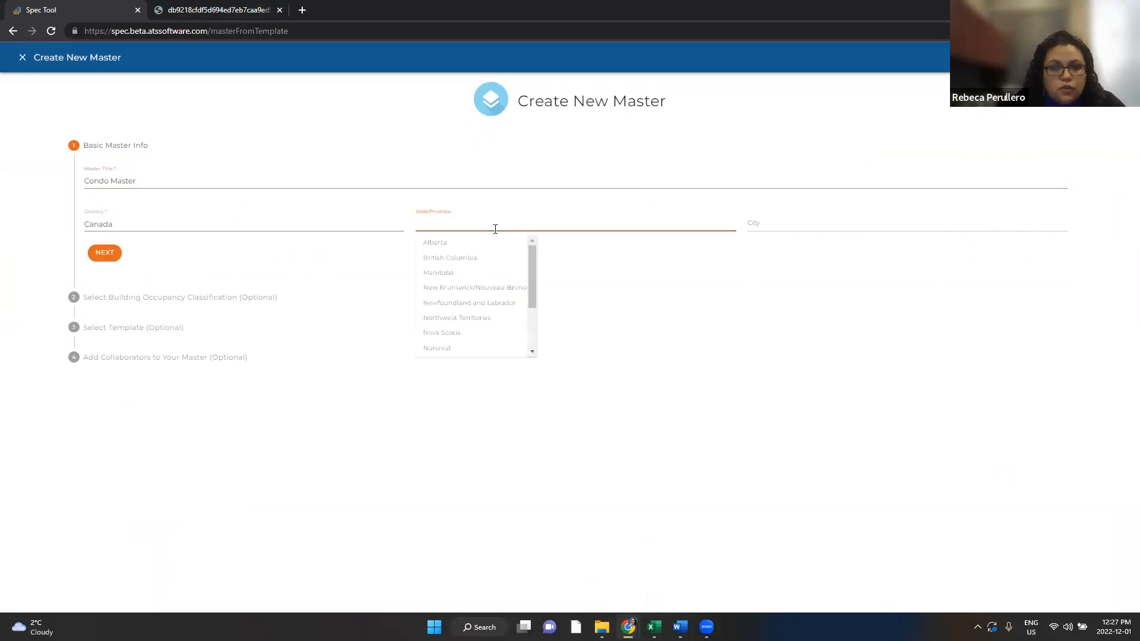
type("on")
left_click(445, 244)
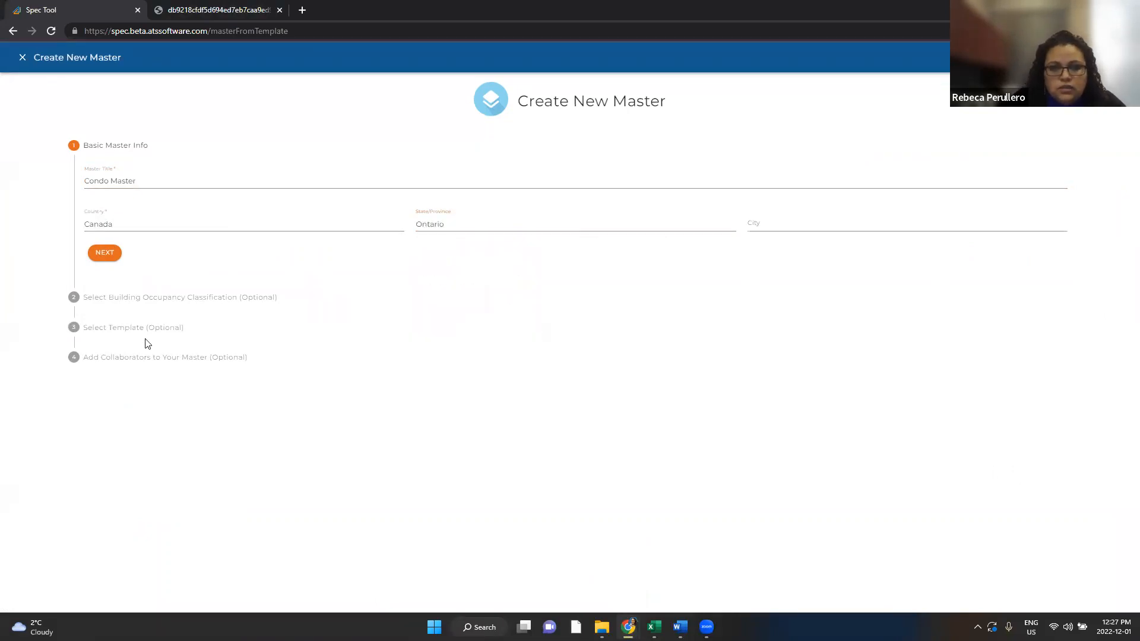
left_click(112, 257)
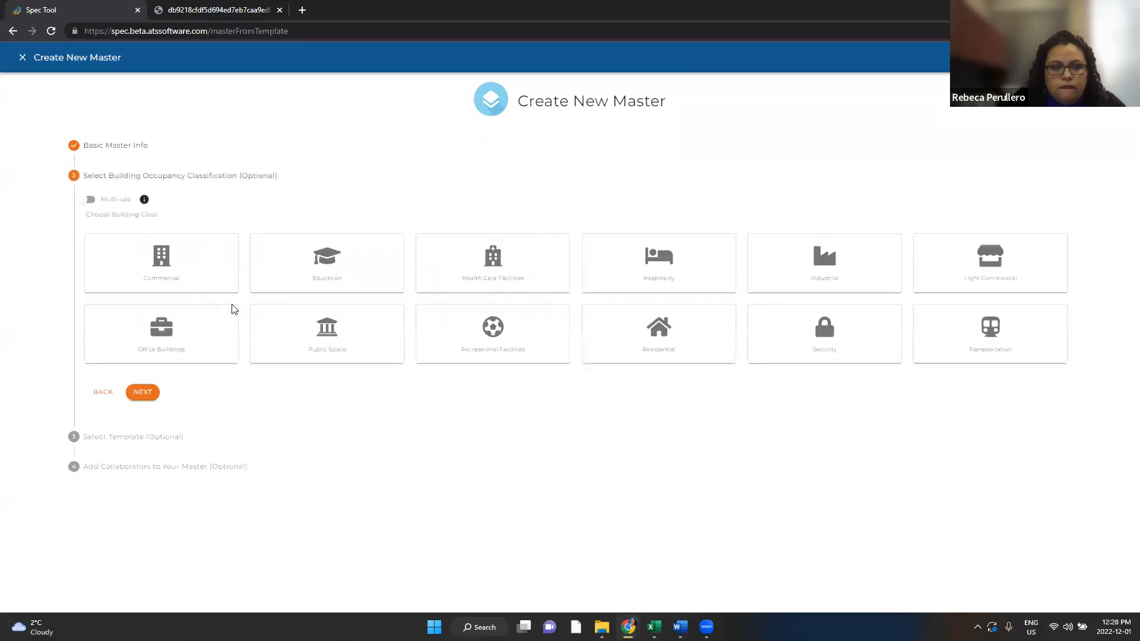
Step: Classify the building as Residential with Condominium as the building type
left_click(687, 341)
left_click(95, 446)
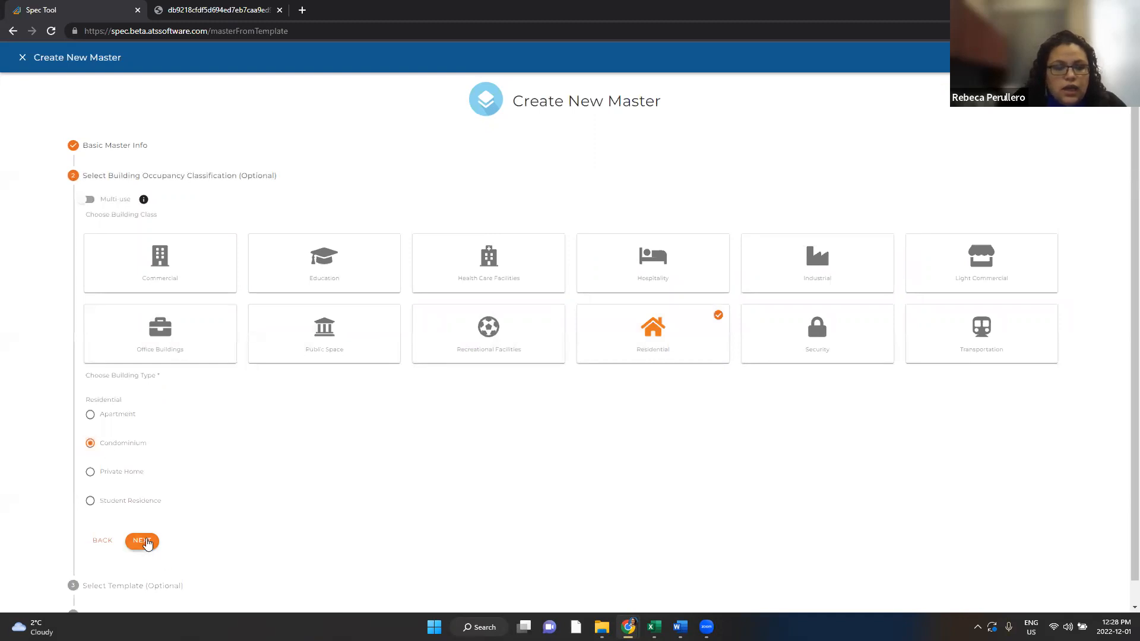
left_click(142, 542)
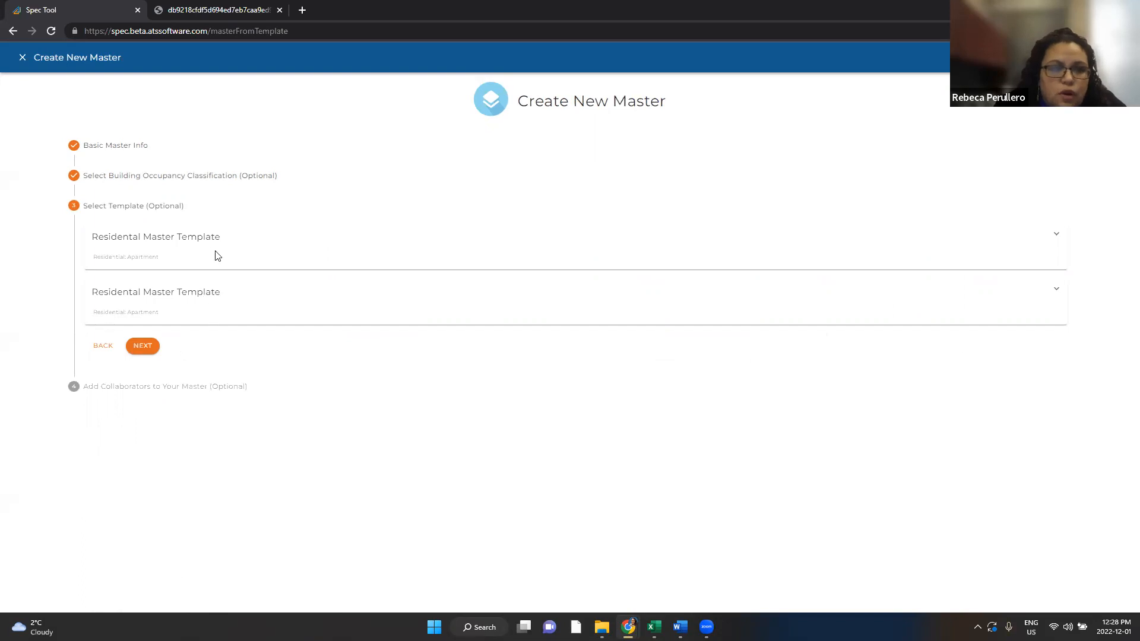
Step: Expand the first Residental Master Template and select all of its drawings
left_click(1056, 233)
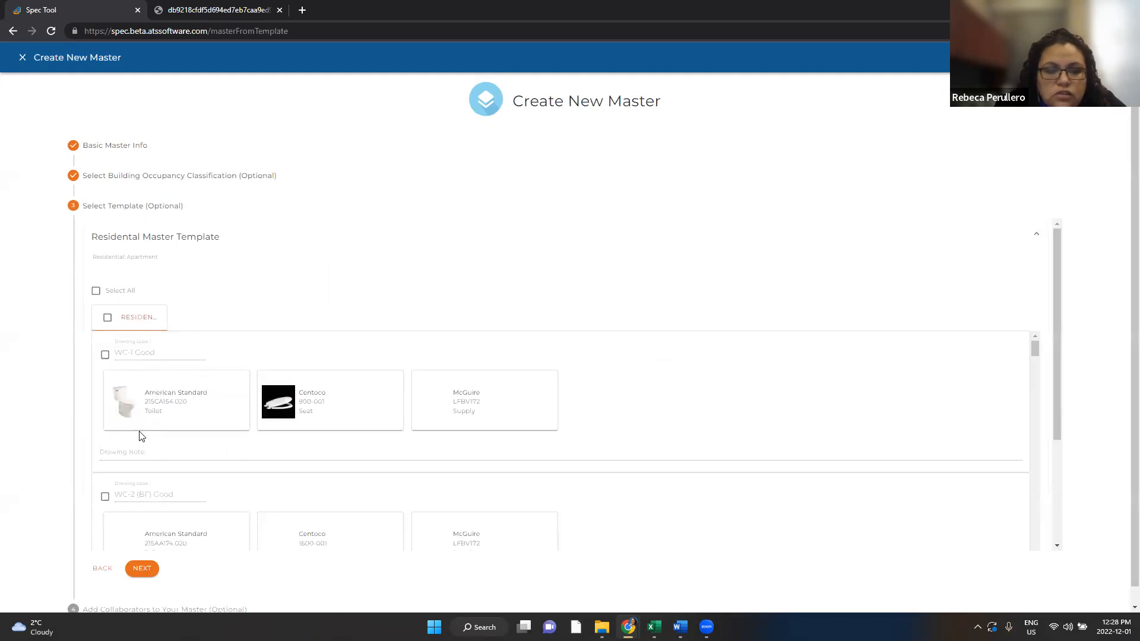
scroll(198, 448, "down", 1)
scroll(201, 457, "up", 1)
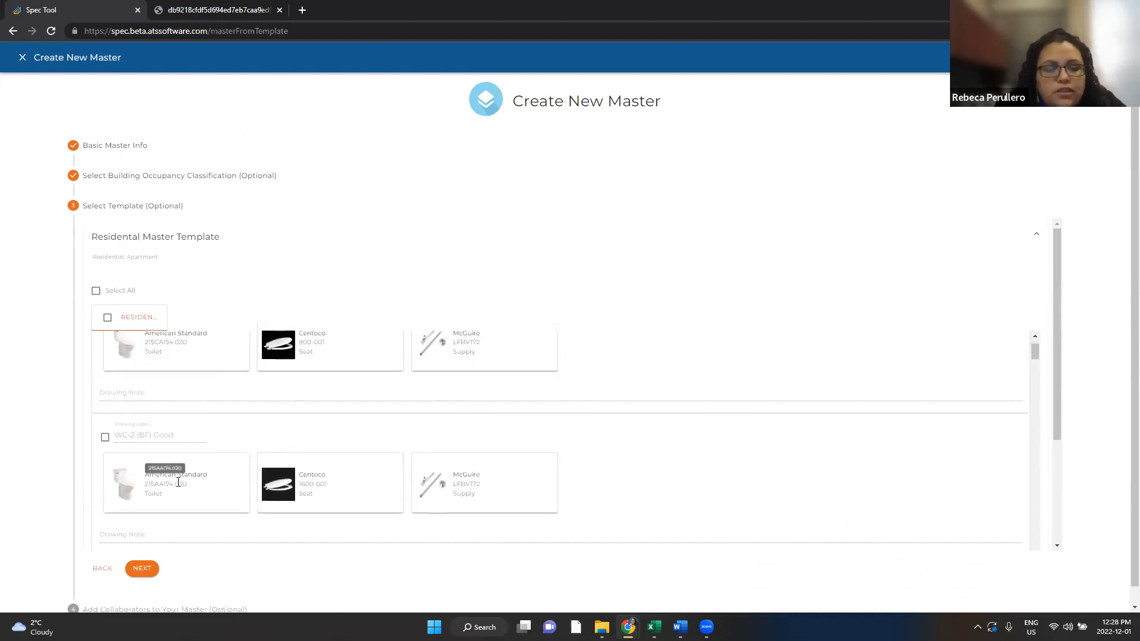
scroll(180, 478, "up", 1)
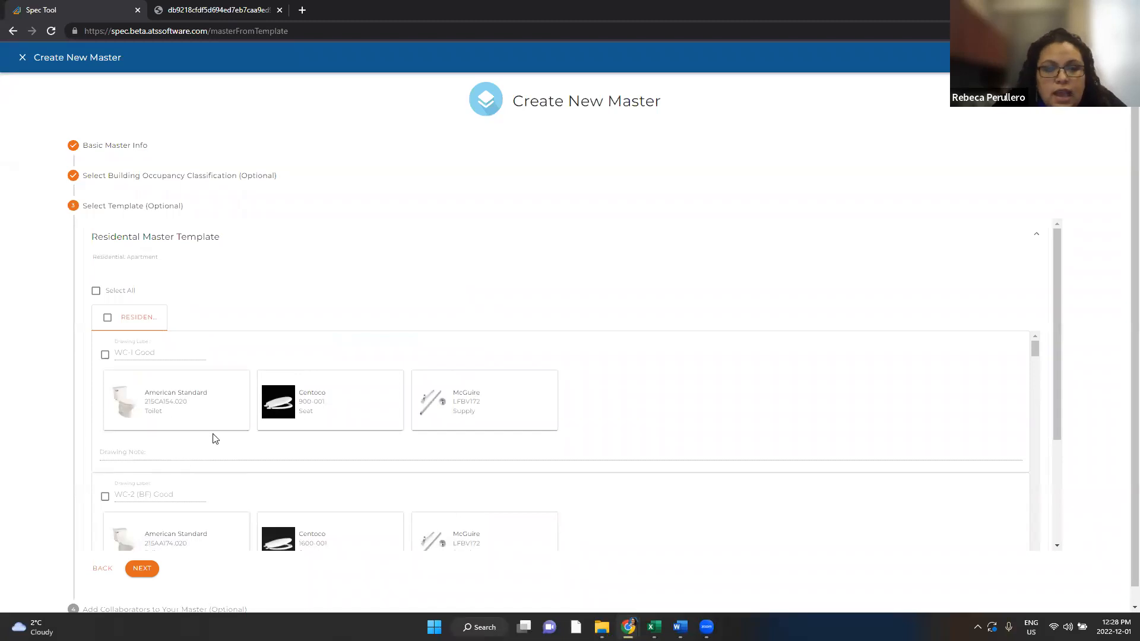
left_click(96, 291)
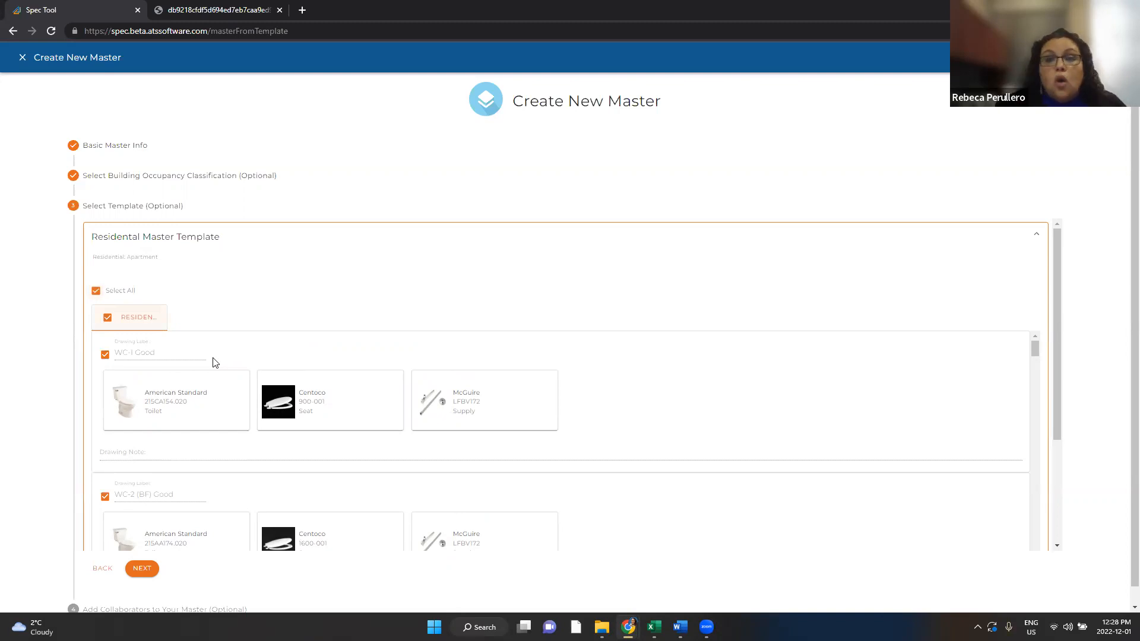
left_click(108, 356)
left_click(107, 358)
Step: Exclude WC-2 (BF) Good and include the WC-3, WC-4 (BF), WC-5 and WC-6 (BF) drawings
left_click(104, 496)
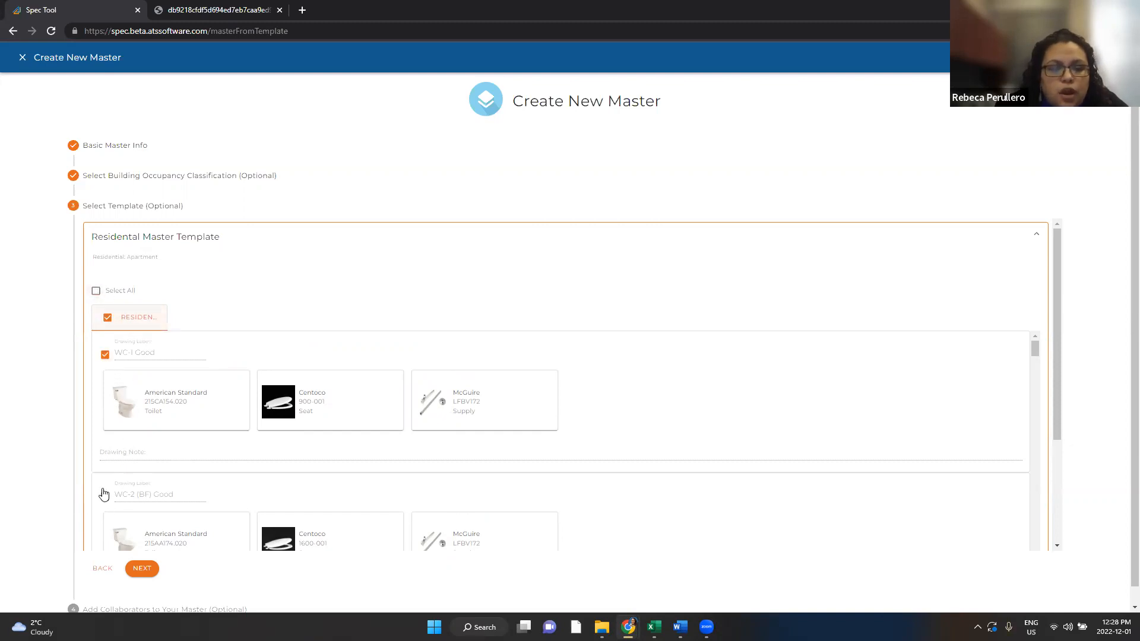
scroll(107, 492, "down", 3)
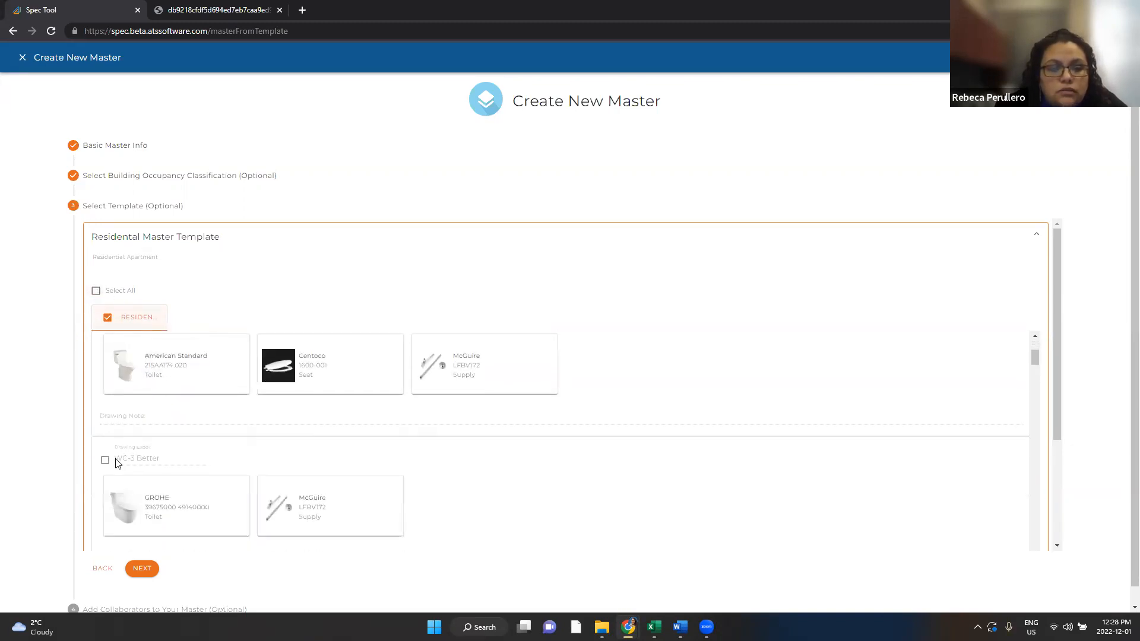
left_click(106, 460)
scroll(109, 438, "up", 2)
left_click(107, 437)
scroll(116, 407, "up", 1)
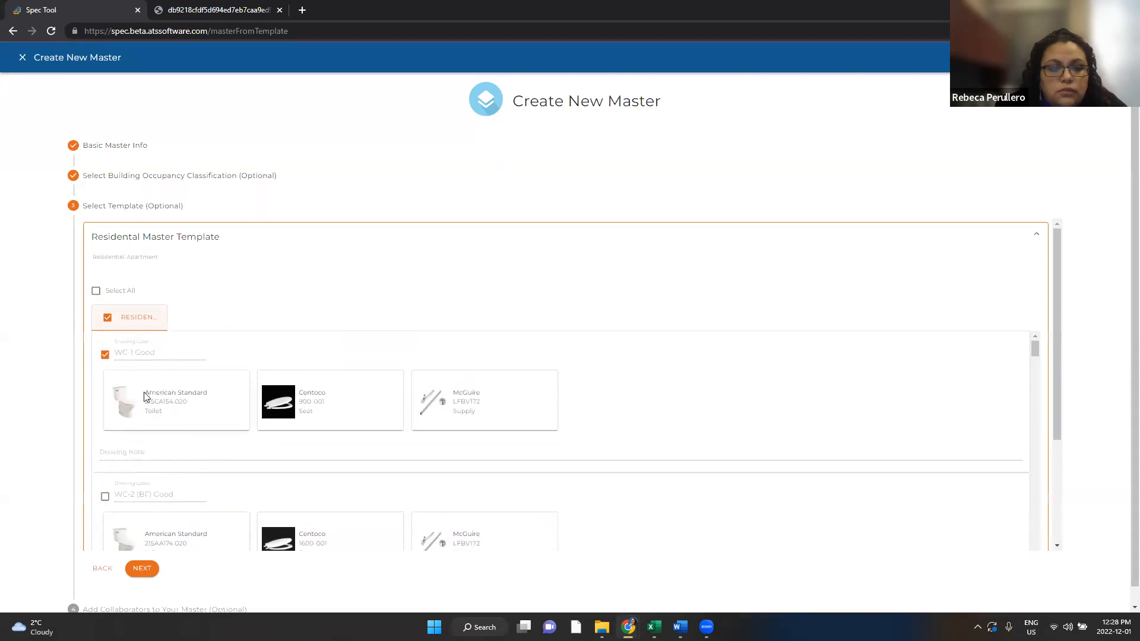
scroll(117, 491, "down", 5)
left_click(107, 425)
scroll(109, 493, "down", 2)
left_click(108, 502)
scroll(148, 515, "down", 3)
left_click(106, 471)
left_click(142, 570)
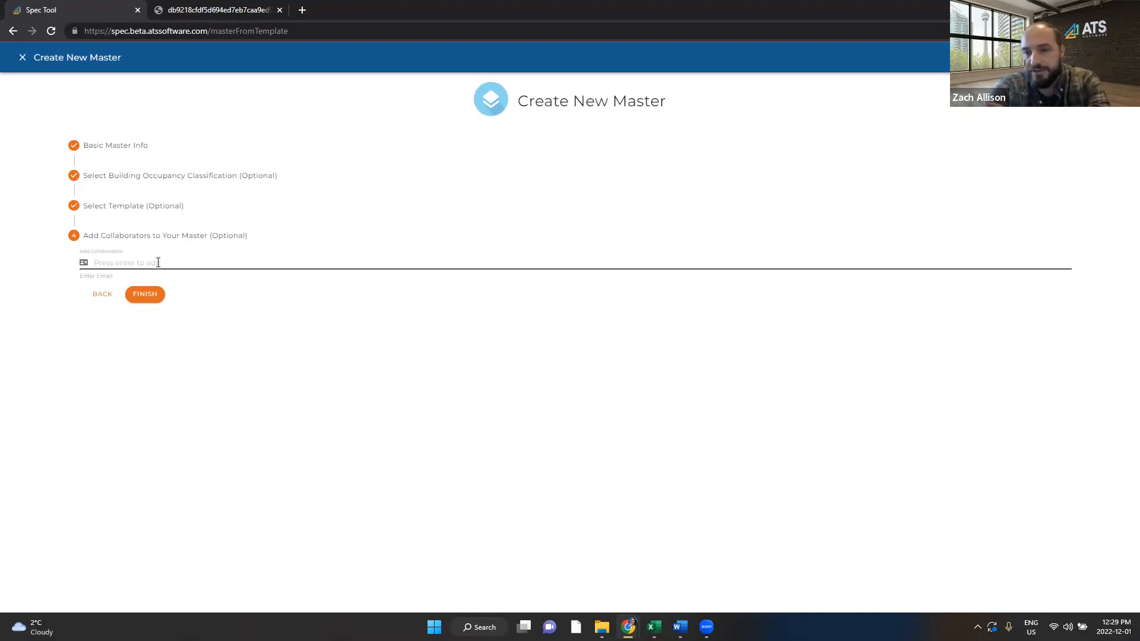
Step: Finish the Condo Master and open its Master Detail page
left_click(148, 292)
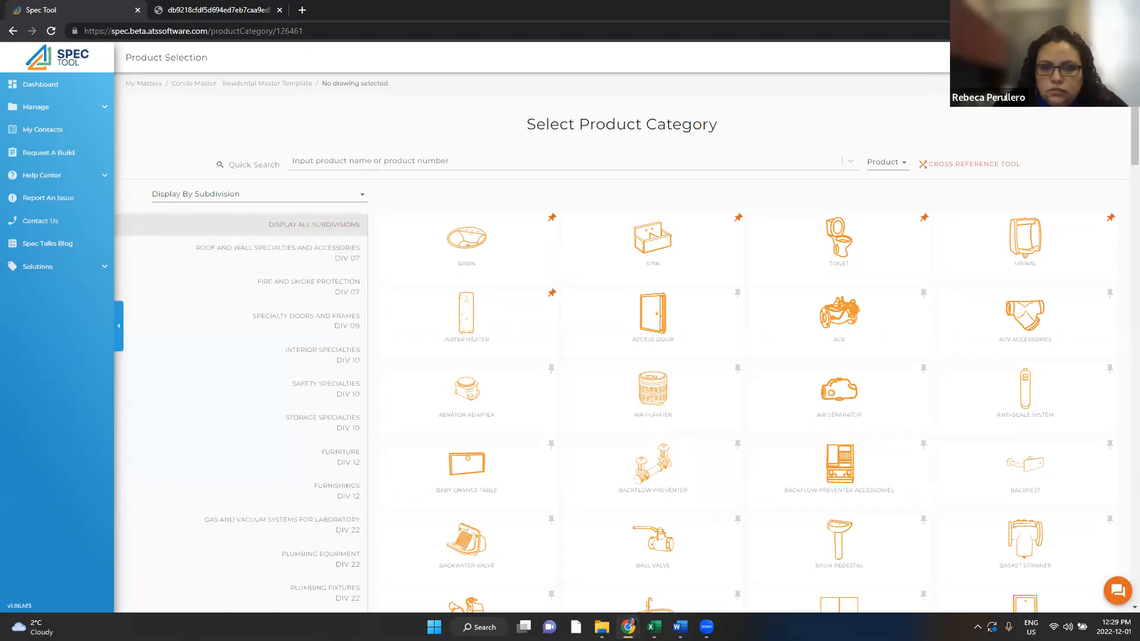
left_click(242, 84)
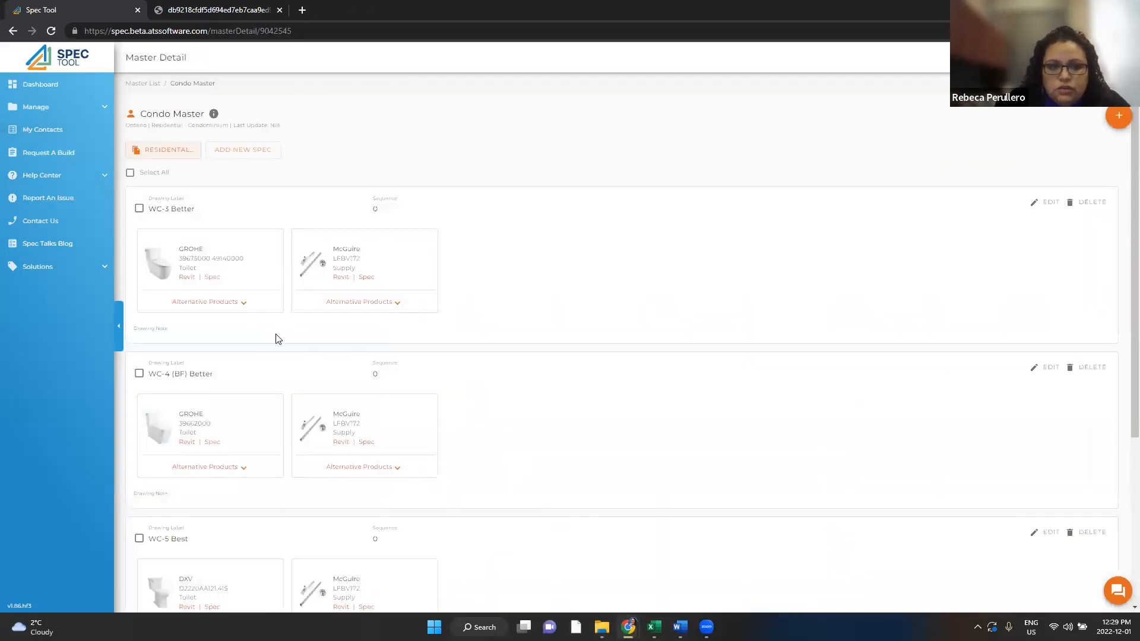
Step: Select all of the Condo Master's drawings and choose Copy to Project
scroll(279, 392, "down", 1)
scroll(279, 393, "up", 1)
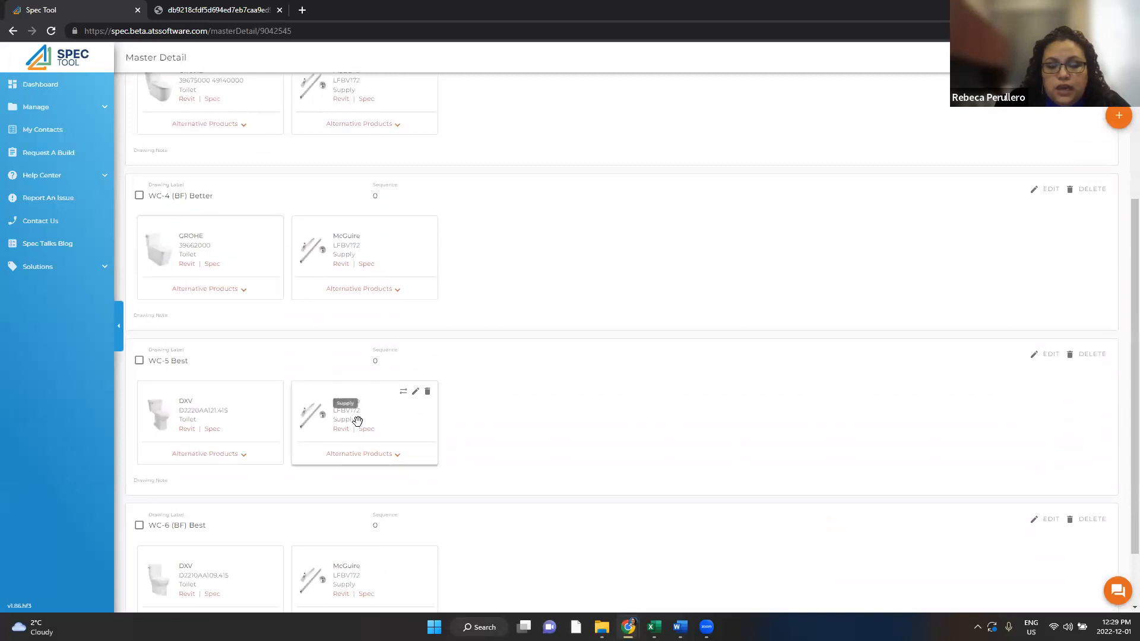
scroll(357, 426, "down", 2)
scroll(357, 426, "up", 2)
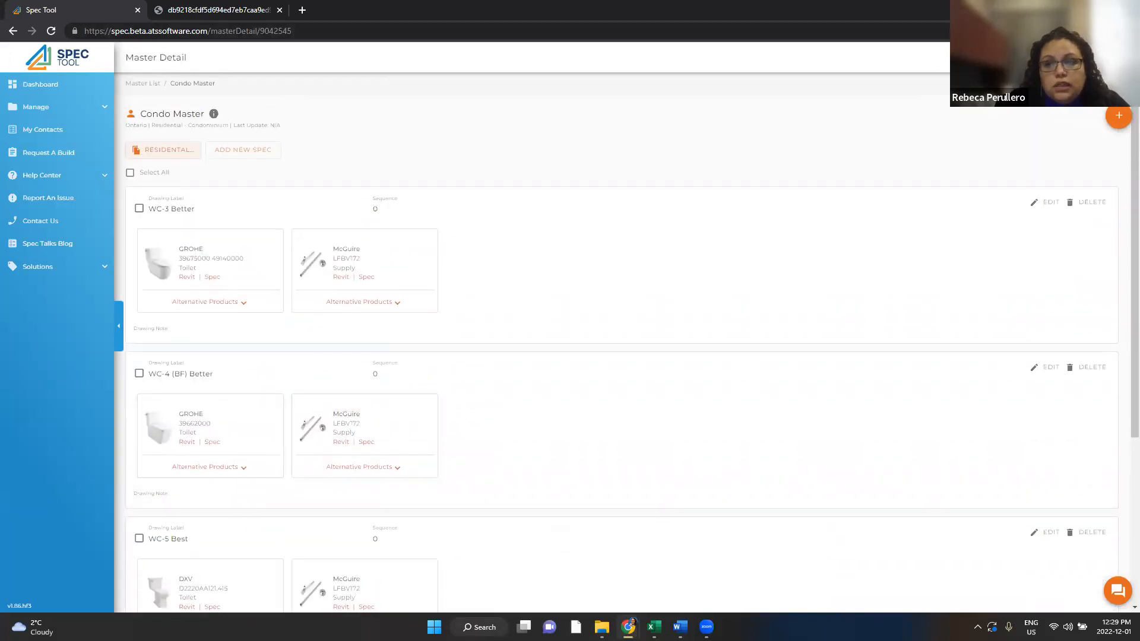
left_click(129, 175)
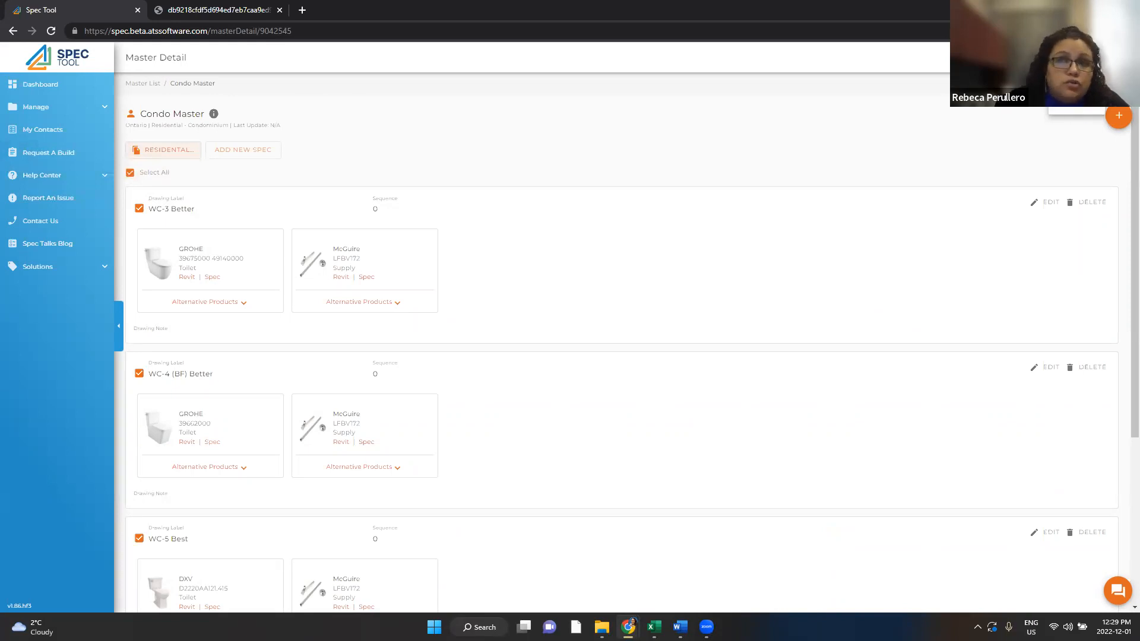
left_click(163, 150)
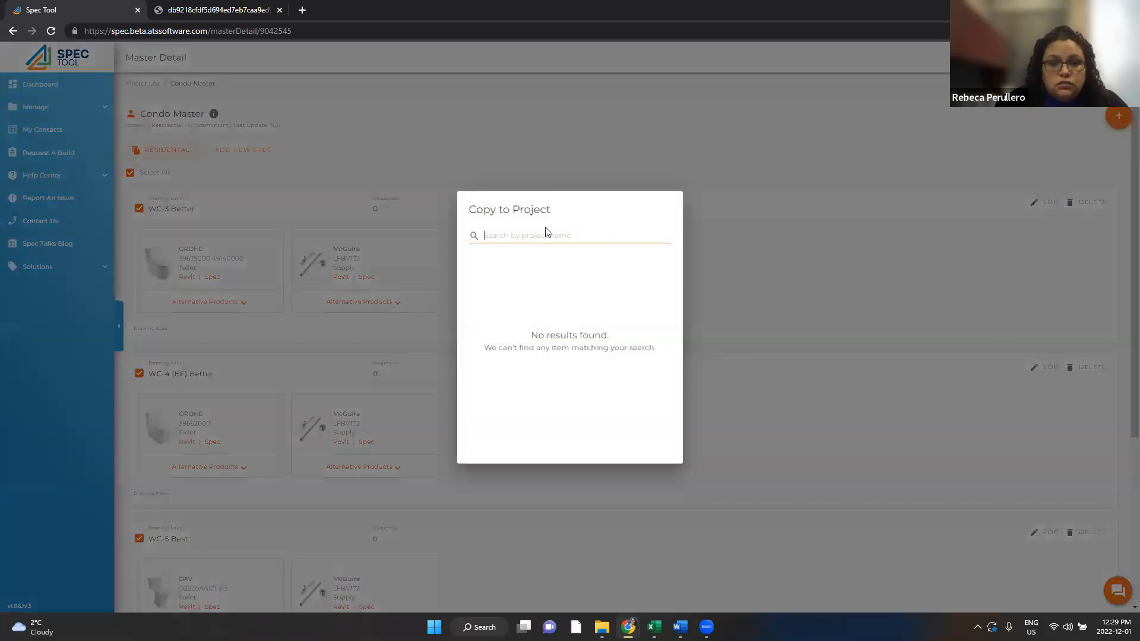
Step: Search 'kenn' and copy the drawings into The Kennedy Office Towers project
type("kenn")
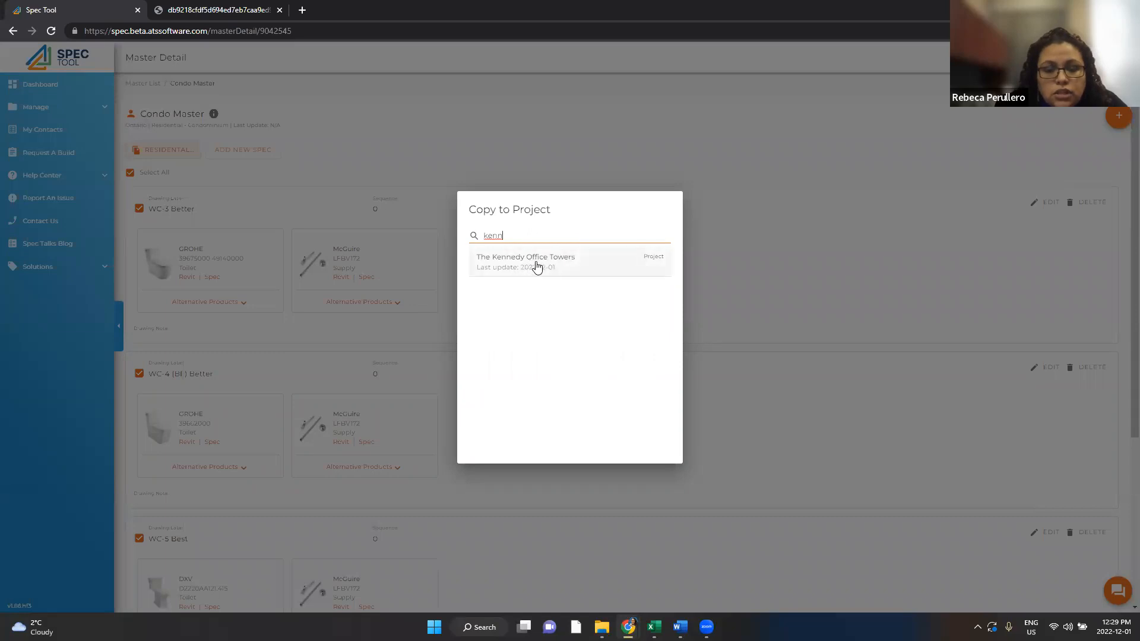
left_click(537, 267)
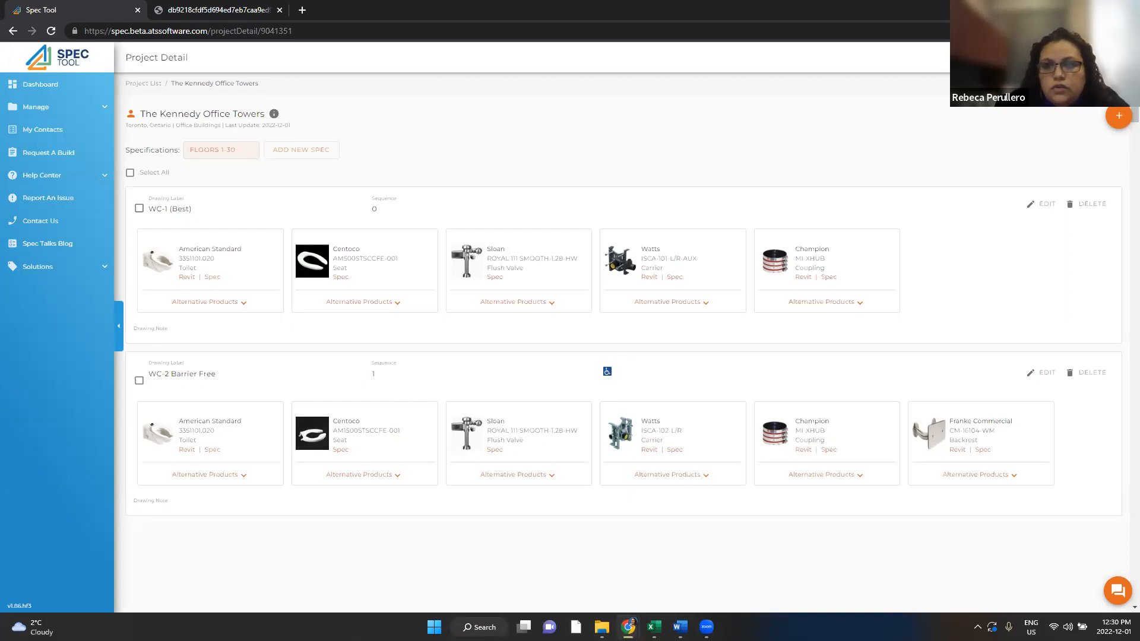
Step: Download the Kennedy Office Towers specification in Long Spec format and switch to the submittal PDF
left_click(995, 115)
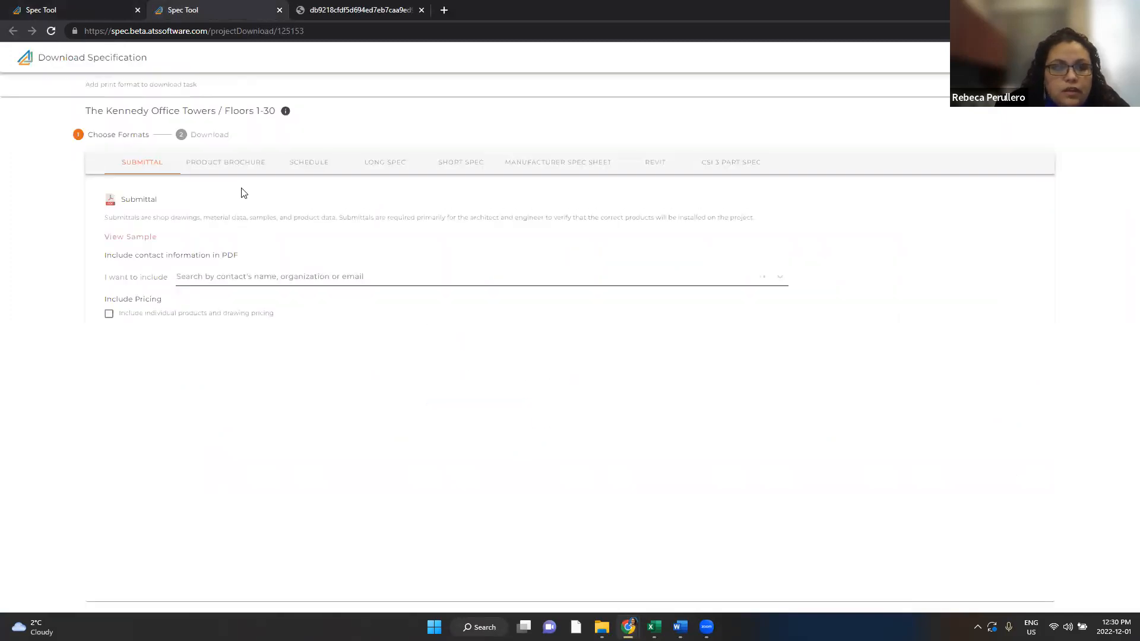
left_click(387, 169)
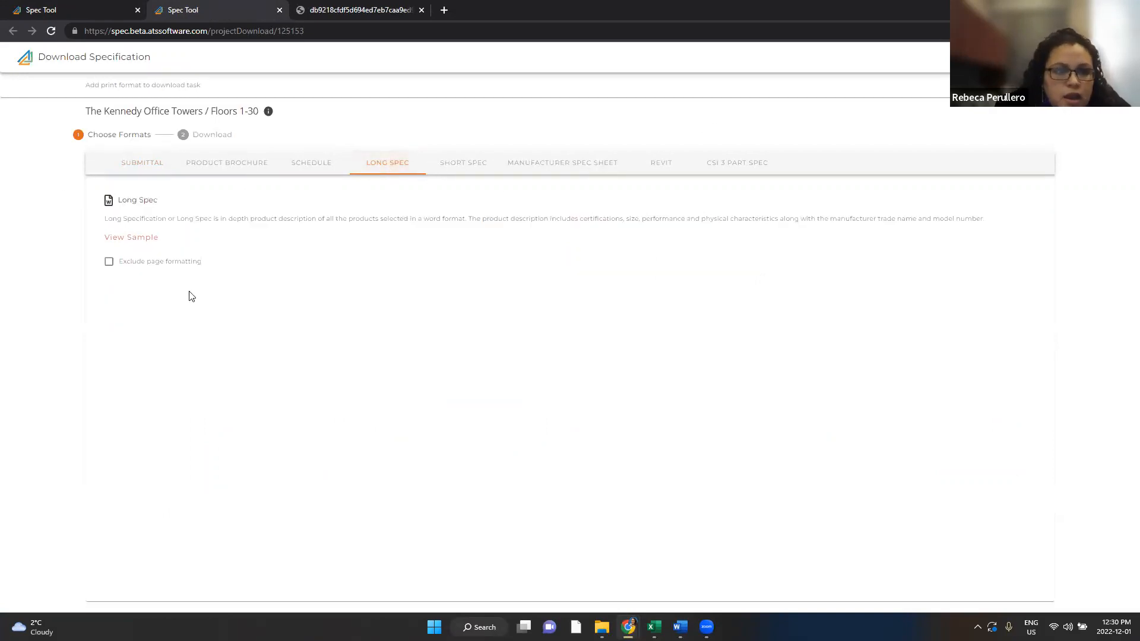
mouse_move(127, 264)
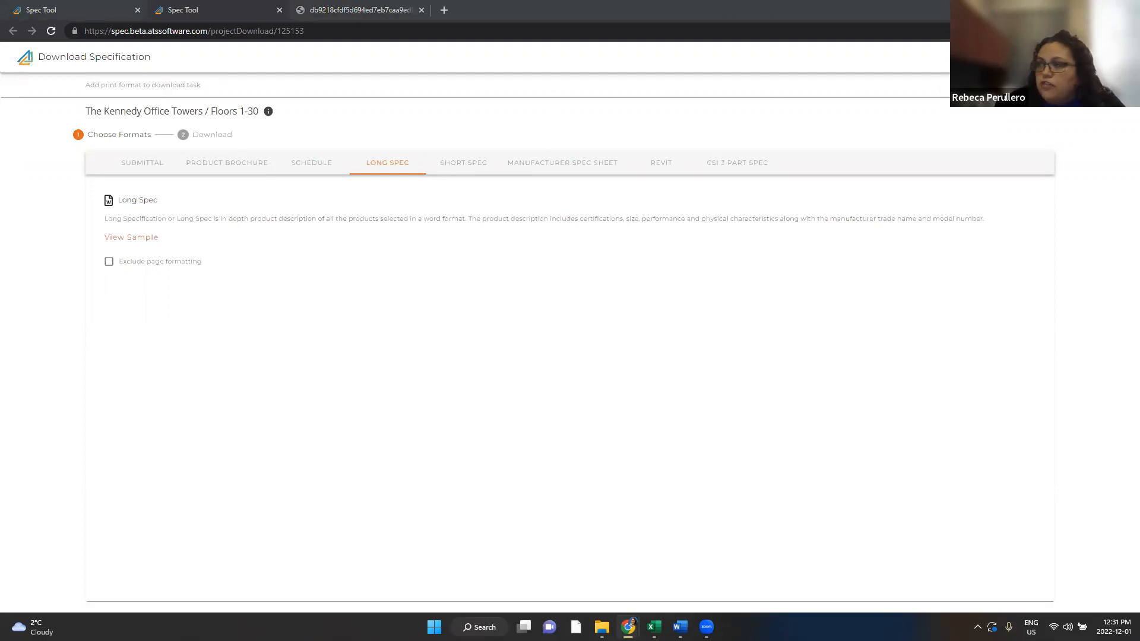
key("alt+Tab")
Step: Maximize the submittal PDF, scroll to the WC-2 Barrier Free page, then return to Spec Tool
left_click(812, 114)
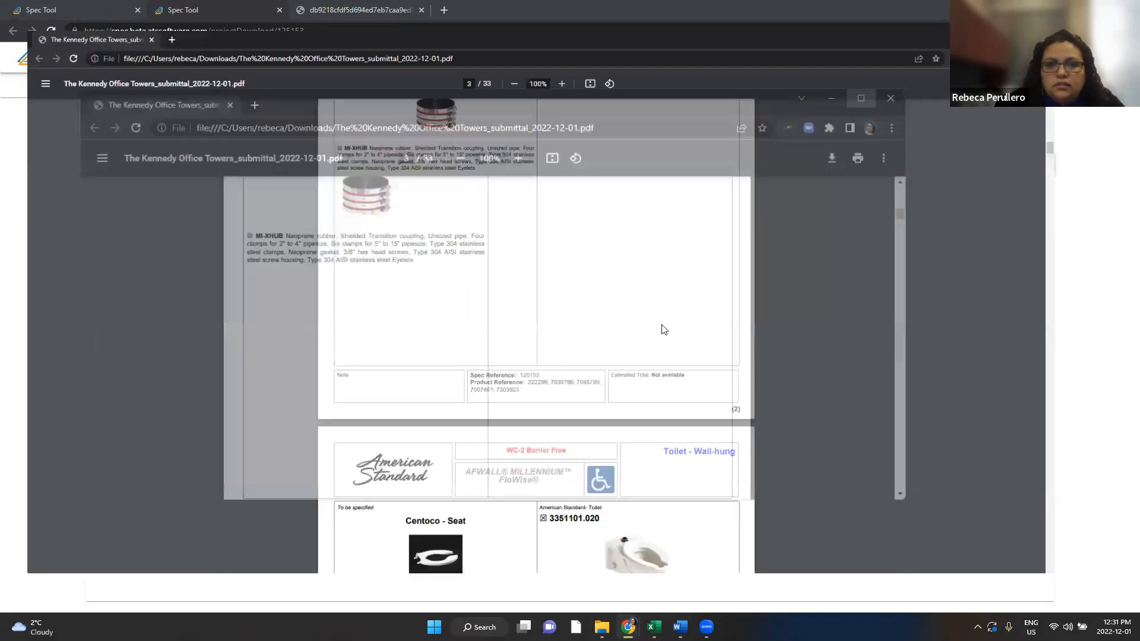
scroll(661, 333, "down", 10)
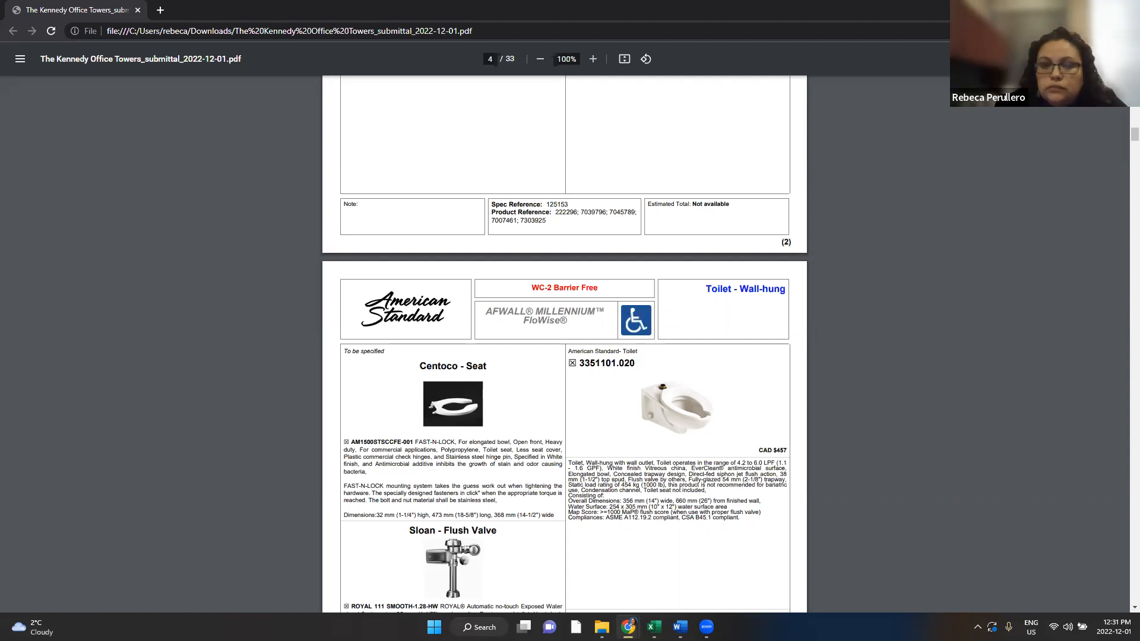
scroll(756, 344, "down", 2)
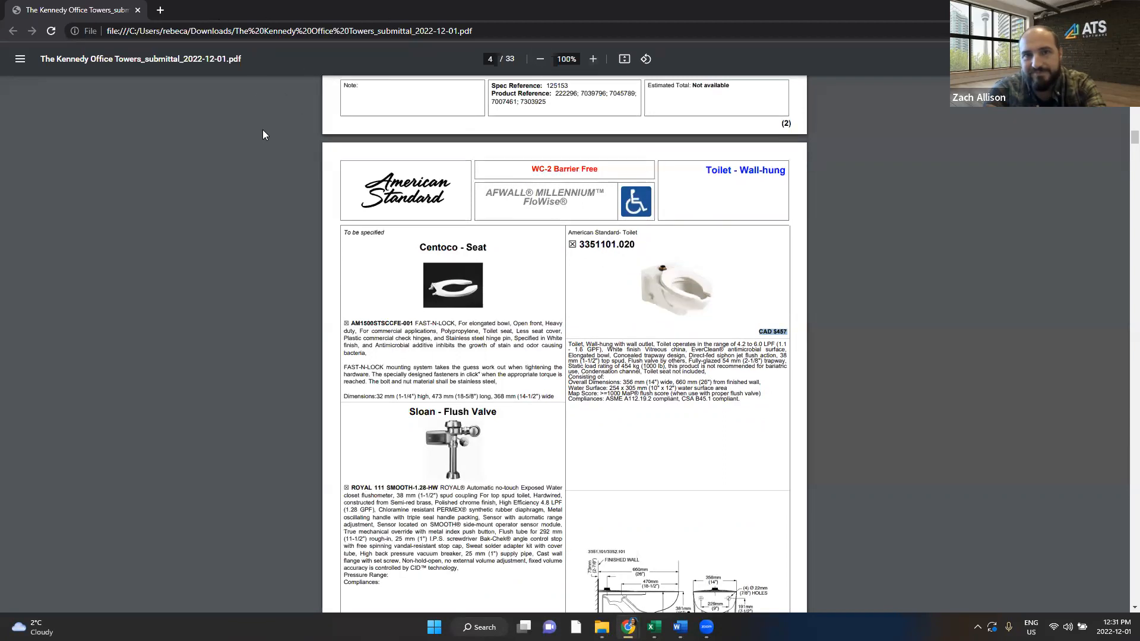
key("alt+Tab")
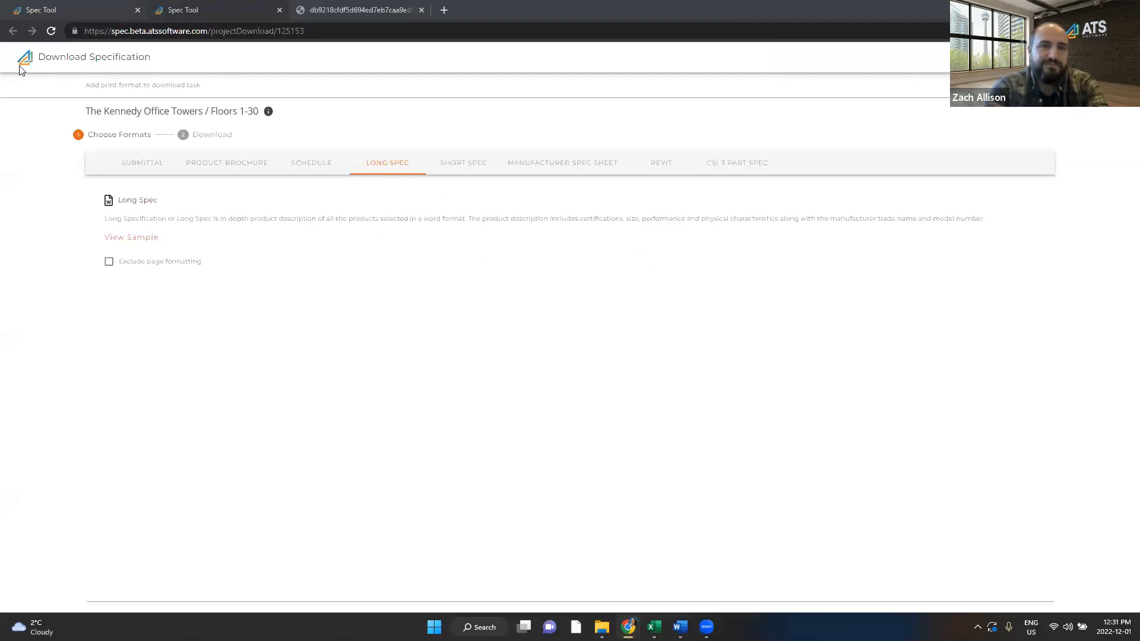
Step: Return to The Kennedy Office Towers project detail and look over the WC-1 and WC-2 products
left_click(77, 9)
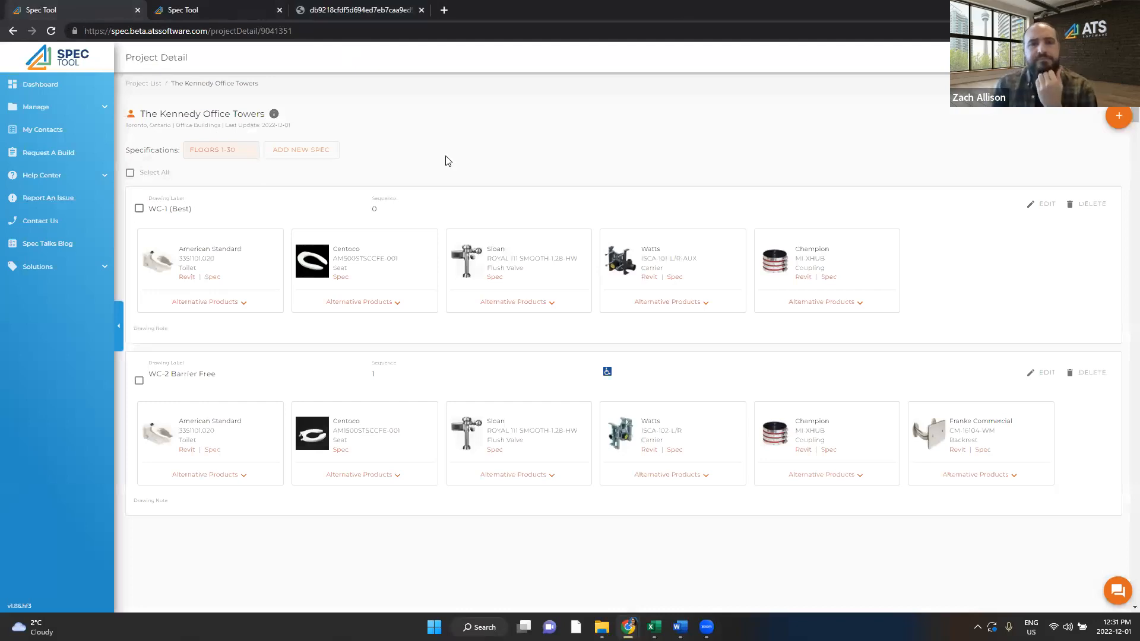
mouse_move(416, 254)
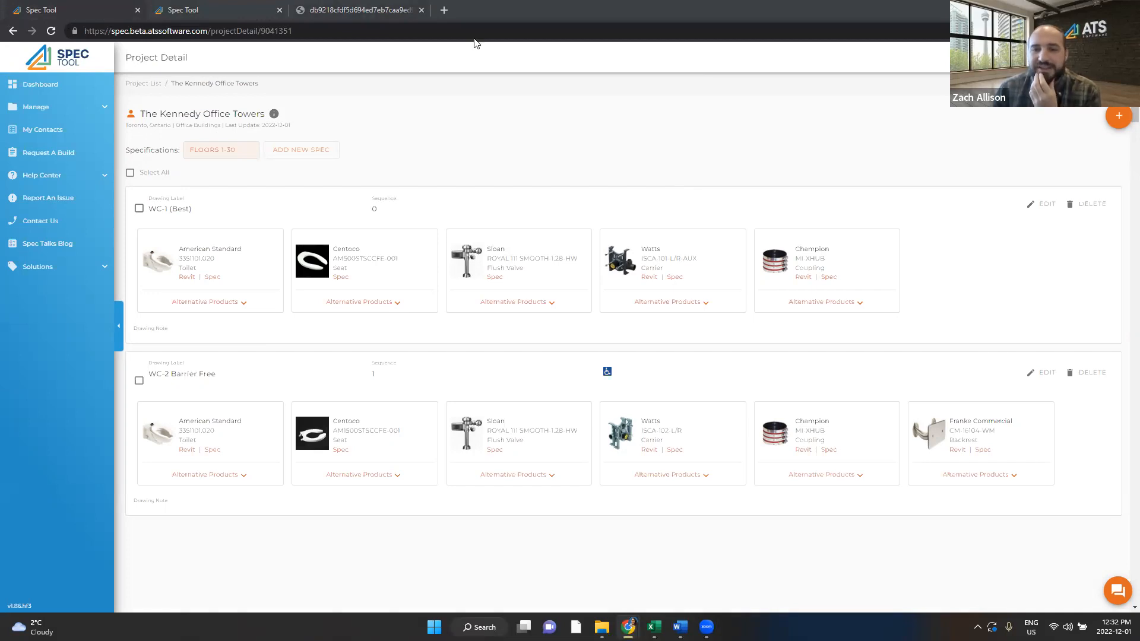
mouse_move(608, 375)
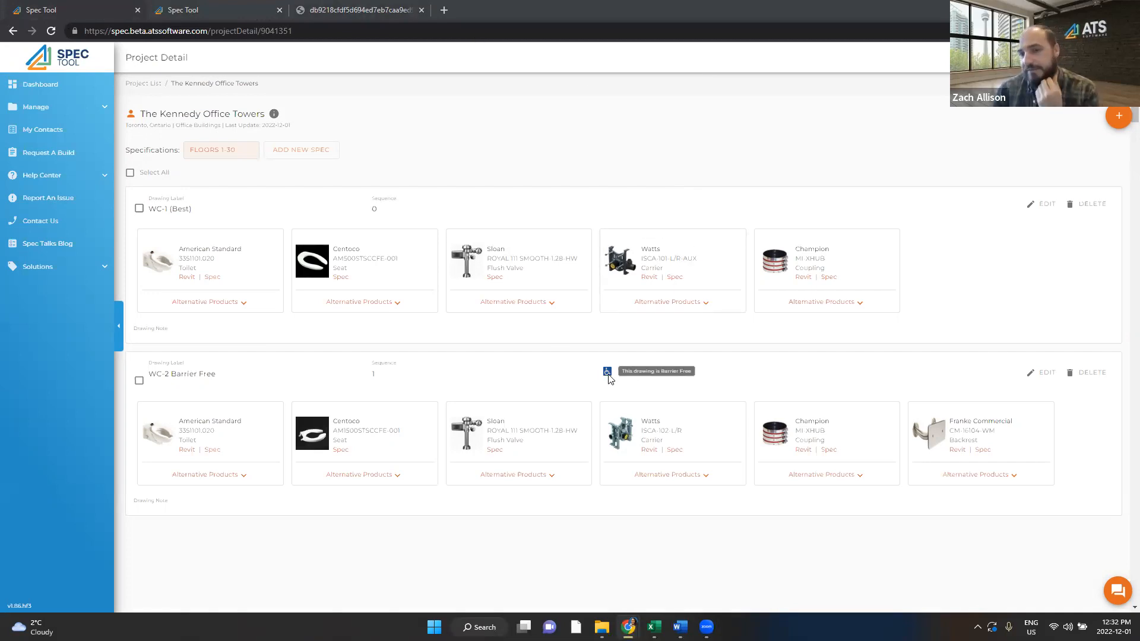
mouse_move(567, 415)
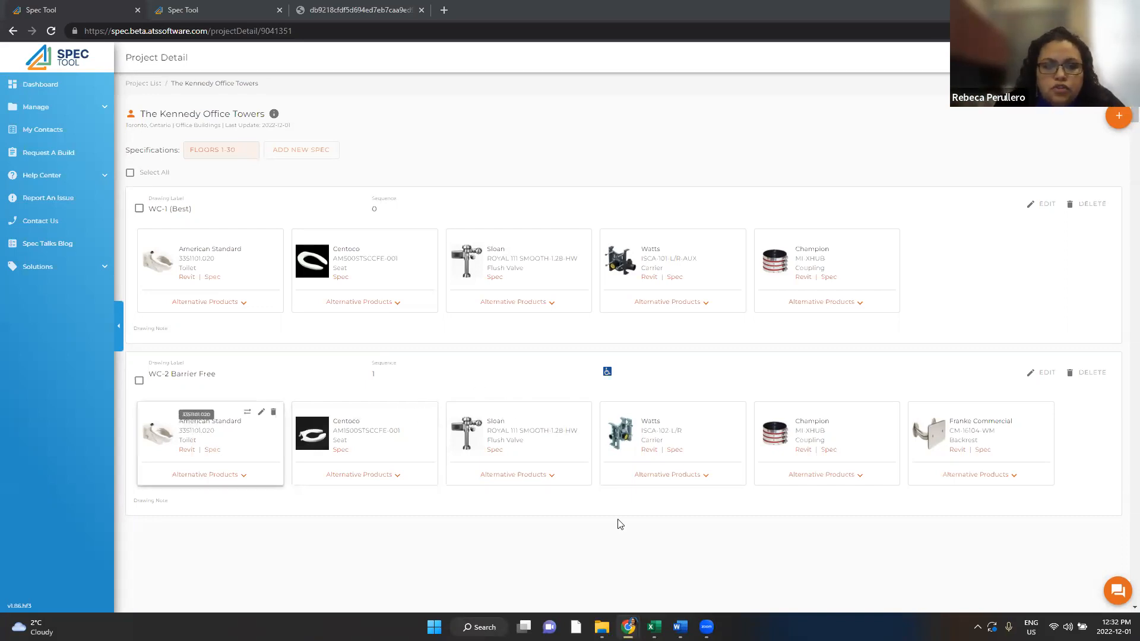
Step: Move WC-2's Sloan flush valve ahead of the Centoco seat and bring up flush valve alternatives
left_click_drag(543, 414, 413, 416)
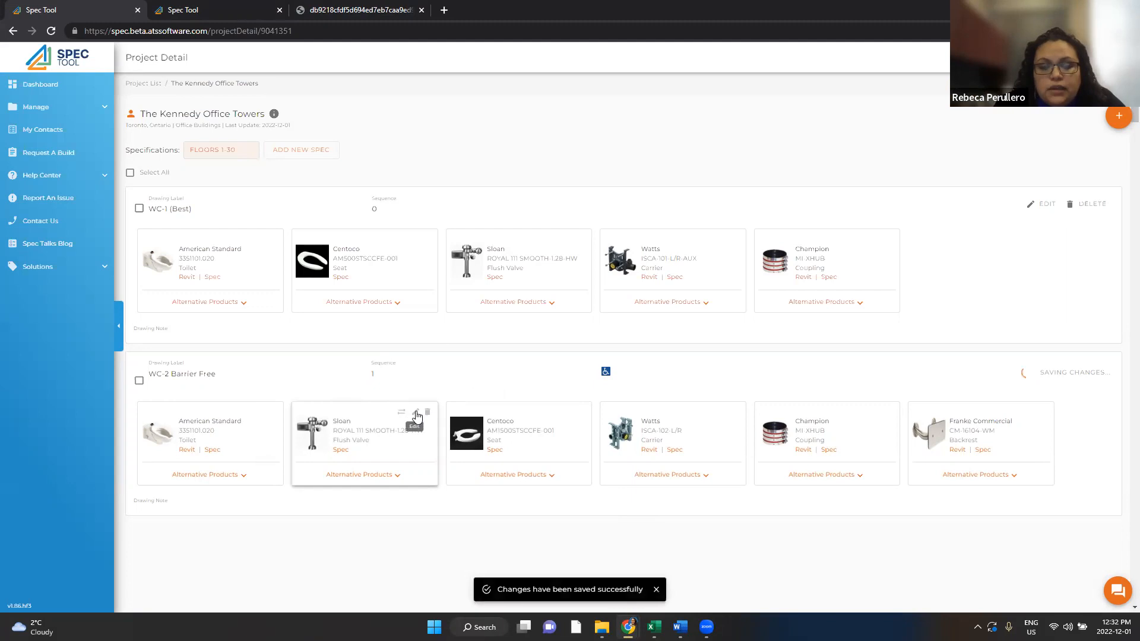
left_click(417, 414)
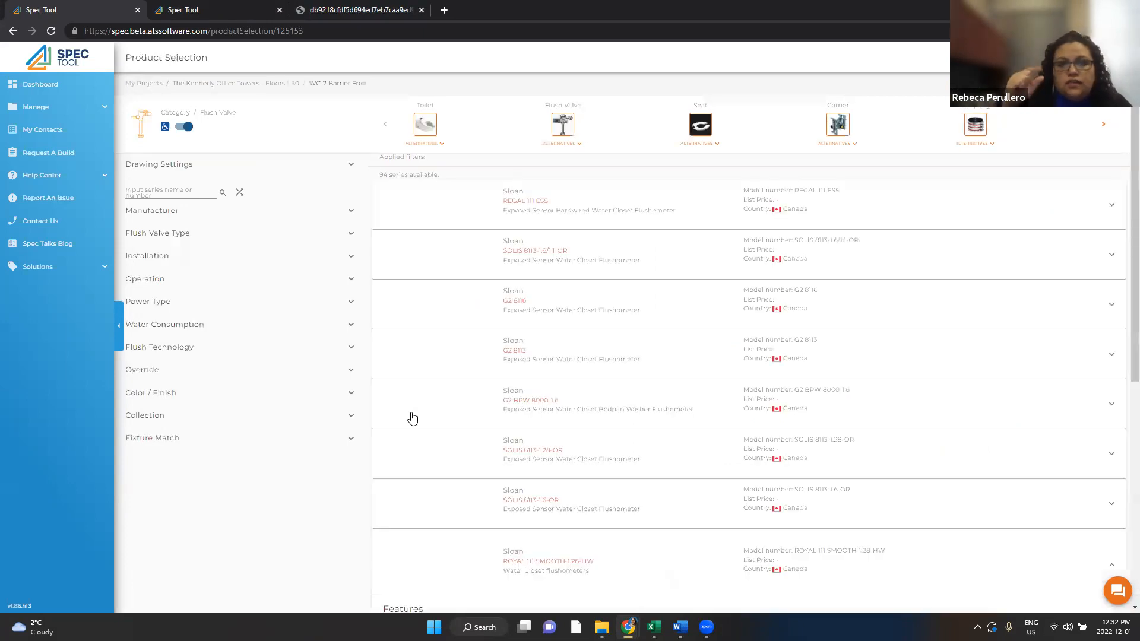
Step: Filter WC-2's flush valve alternatives by Operation: Manual, leaving 52 Sloan-led series
scroll(585, 481, "down", 3)
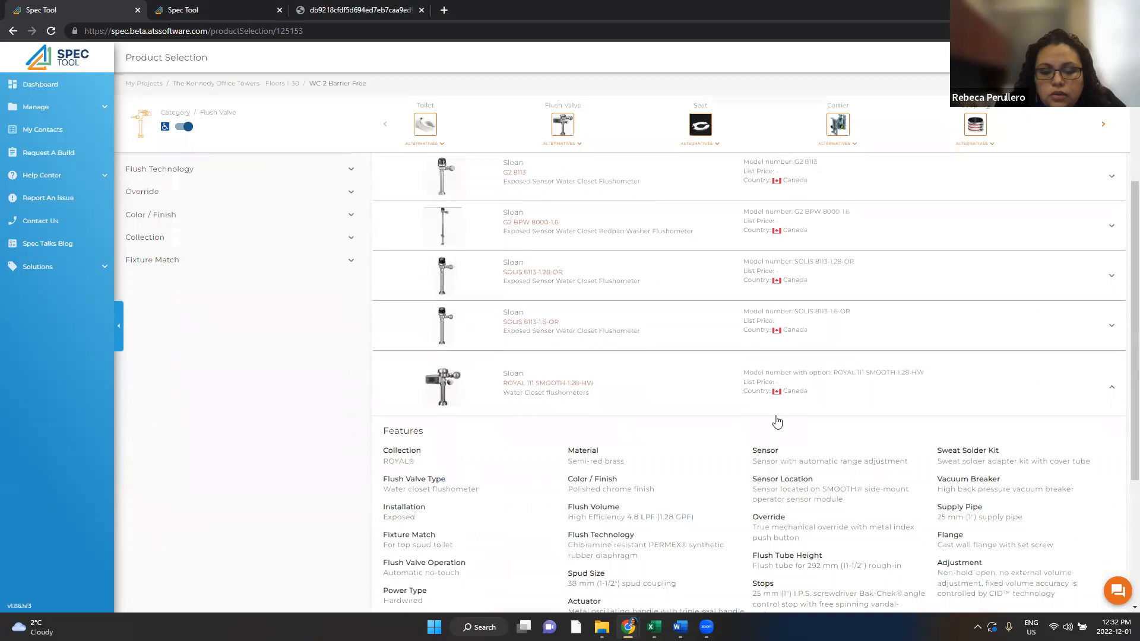
scroll(659, 415, "down", 3)
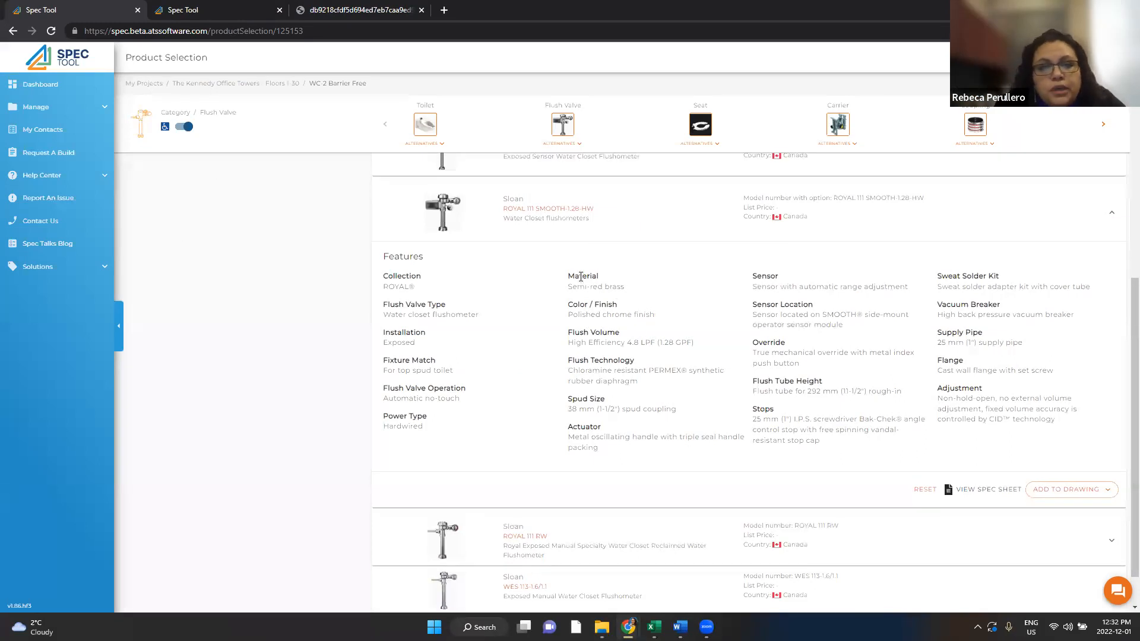
scroll(376, 242, "up", 5)
scroll(300, 268, "up", 1)
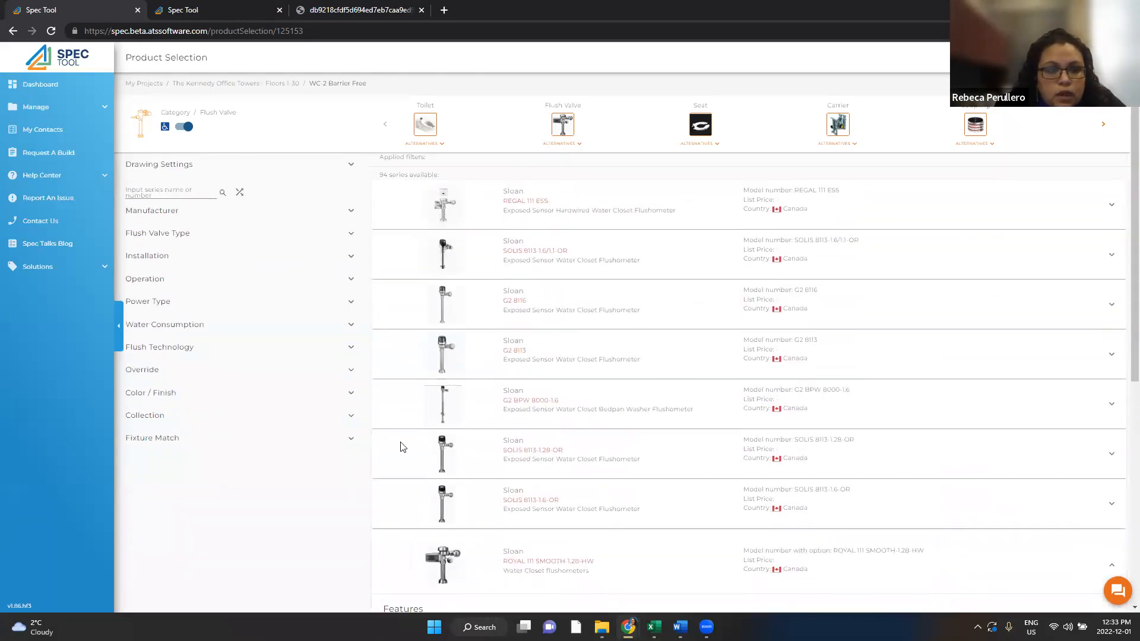
scroll(535, 394, "down", 6)
scroll(250, 257, "up", 5)
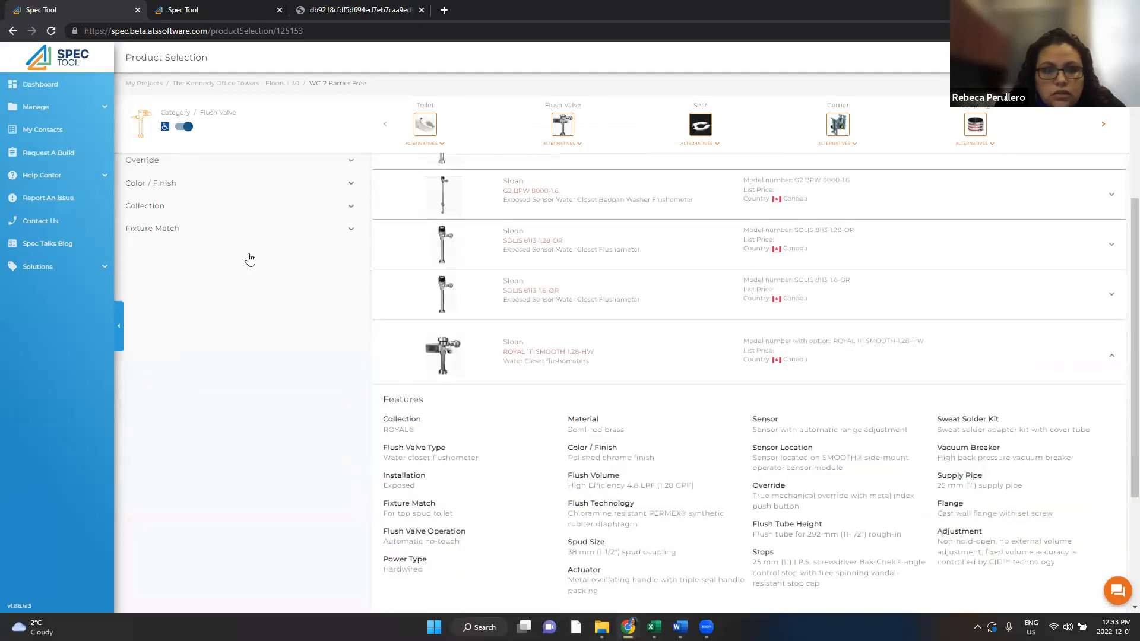
left_click(170, 222)
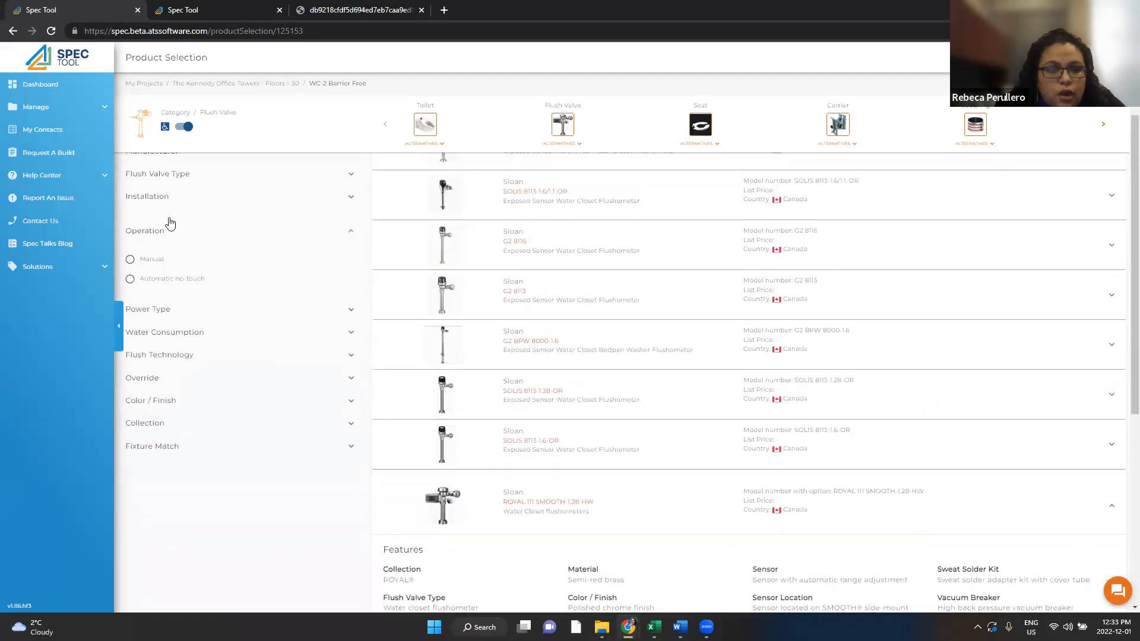
left_click(156, 265)
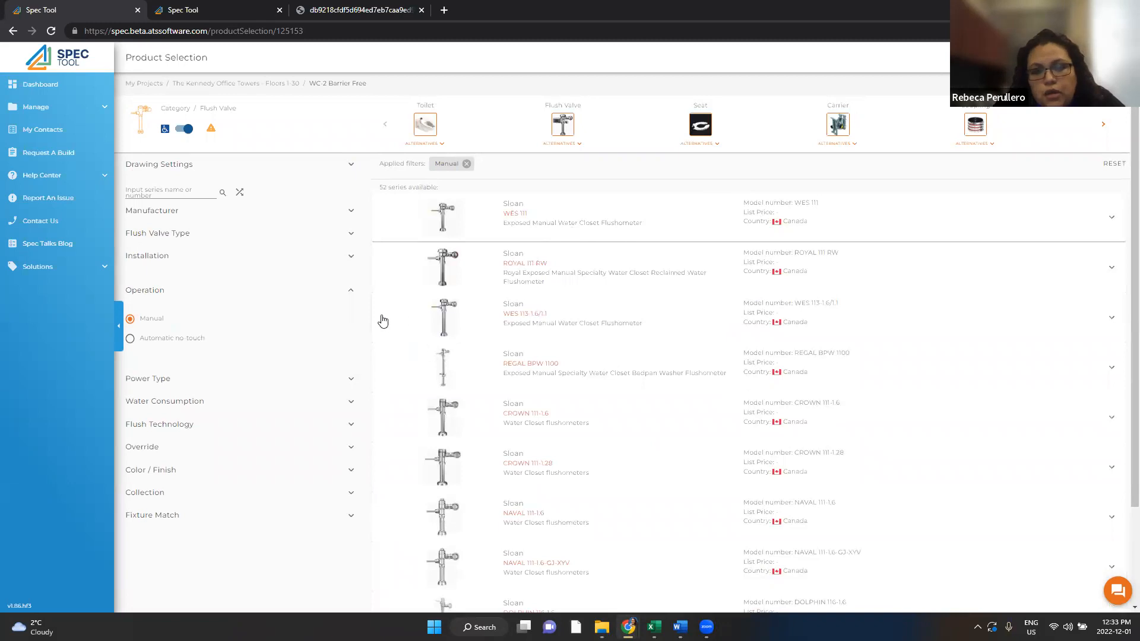
Step: Add the Sloan WES 111 with its most popular options to the WC-2 Barrier Free drawing
left_click(645, 226)
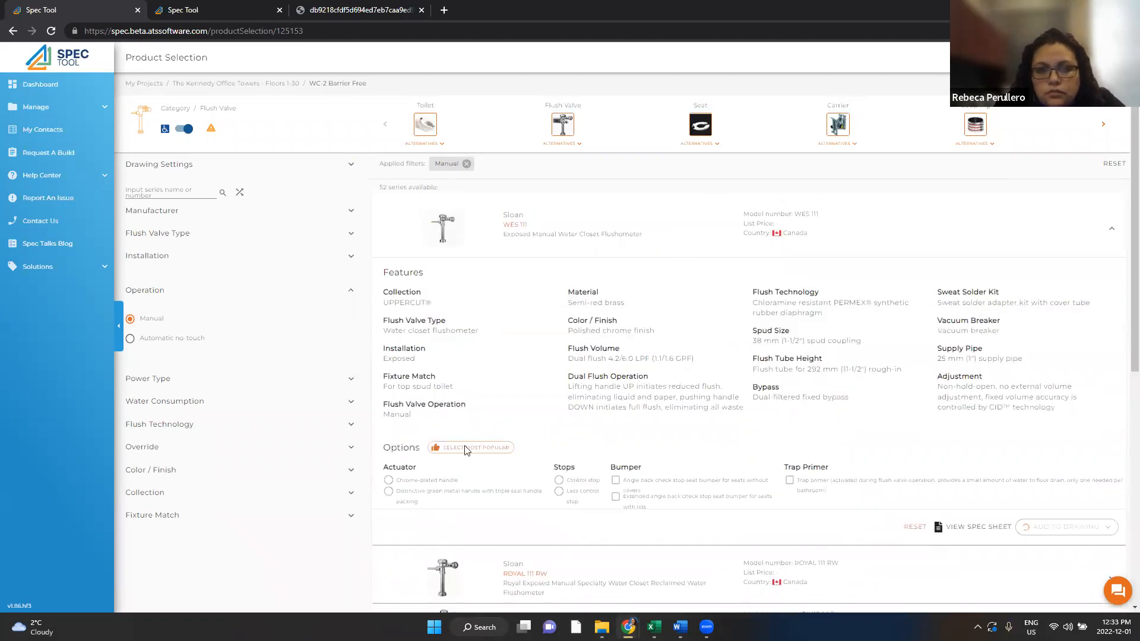
left_click(469, 451)
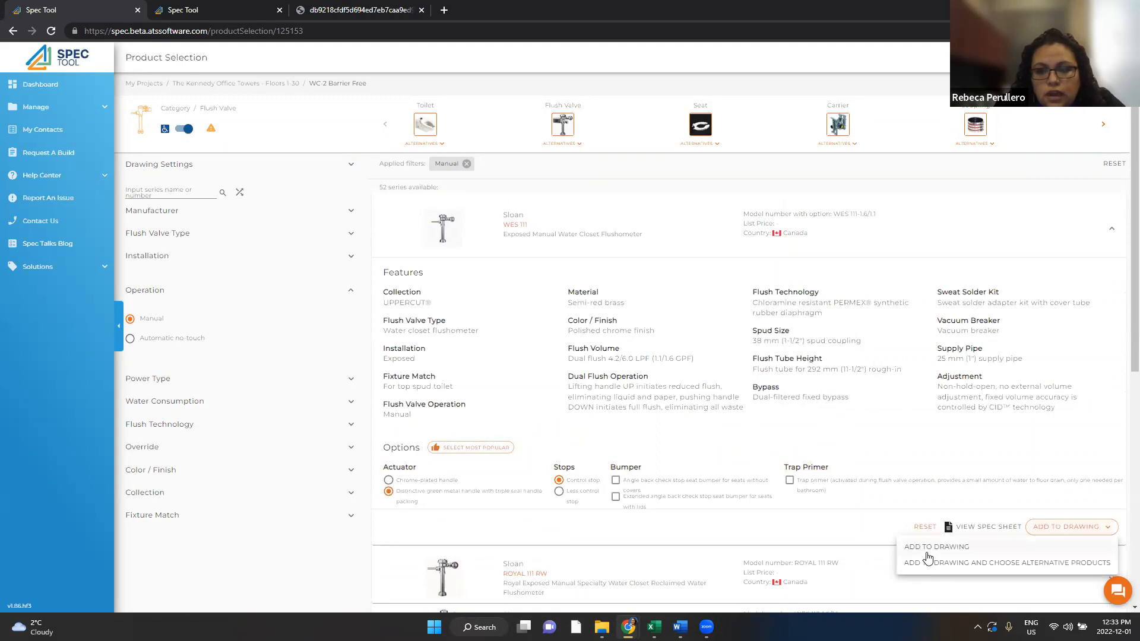
mouse_move(969, 518)
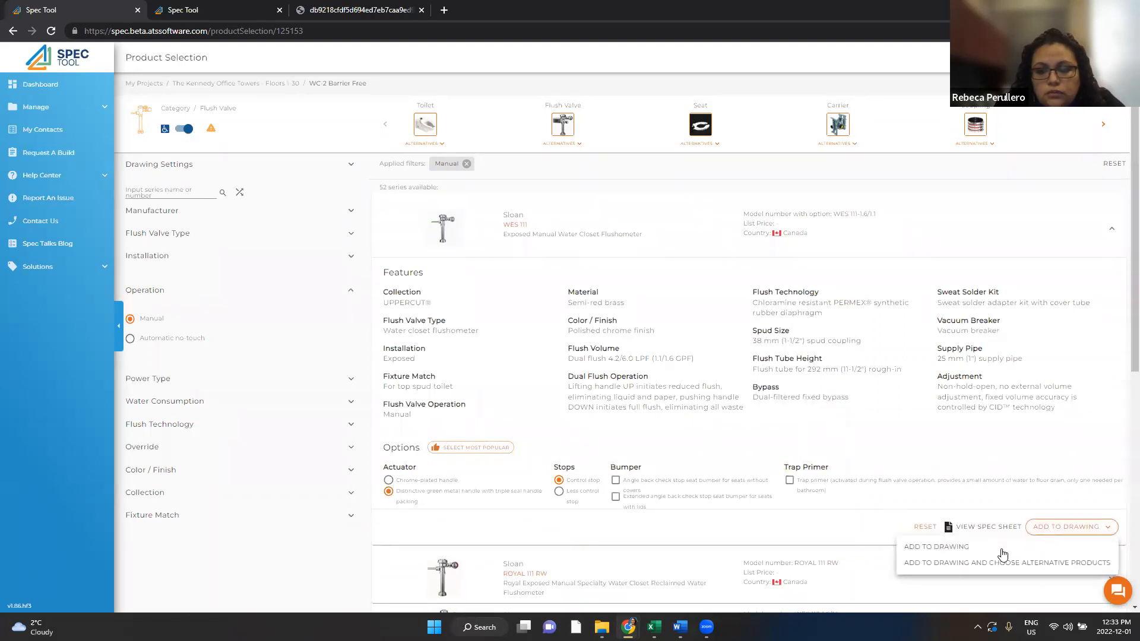
left_click(949, 547)
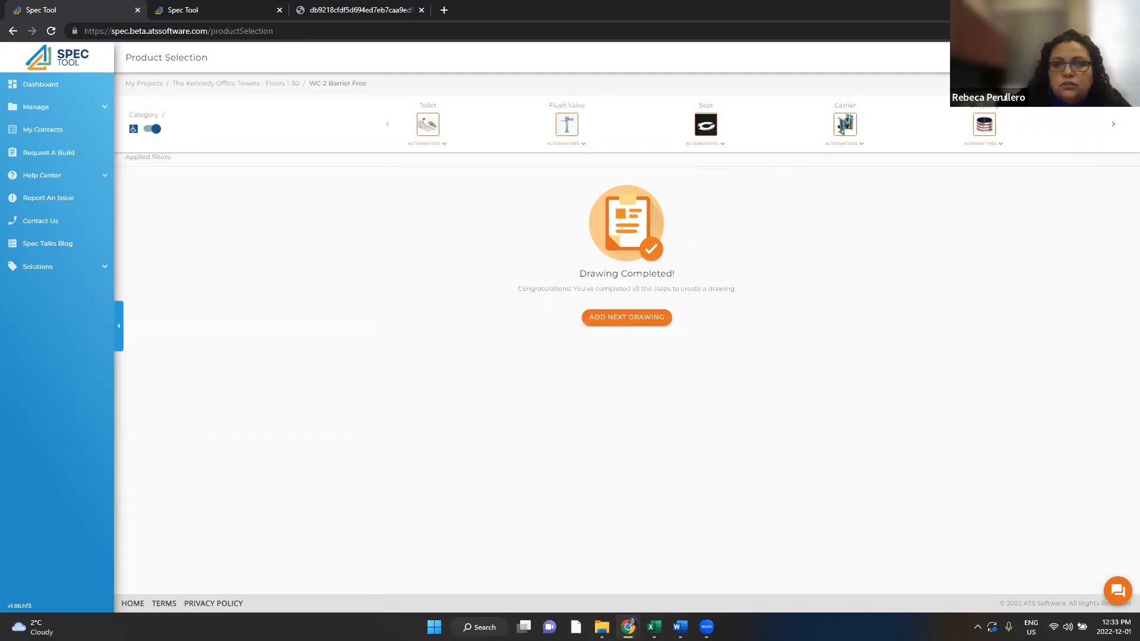
Step: Return to The Kennedy Office Towers project detail and restore the browser to a smaller window
left_click(626, 318)
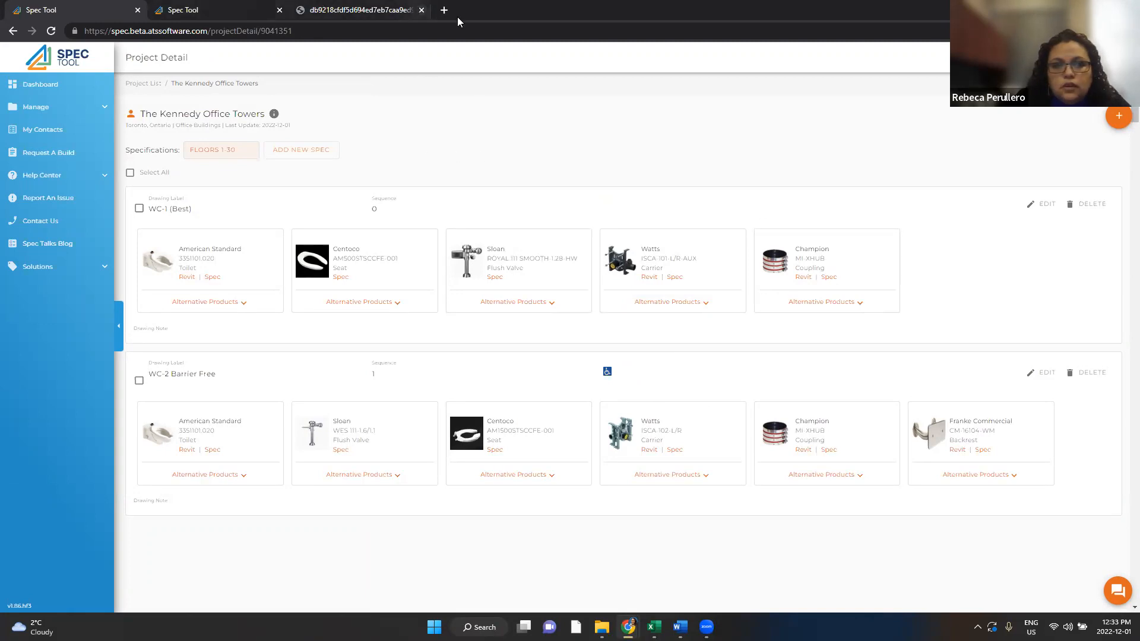
double_click(525, 11)
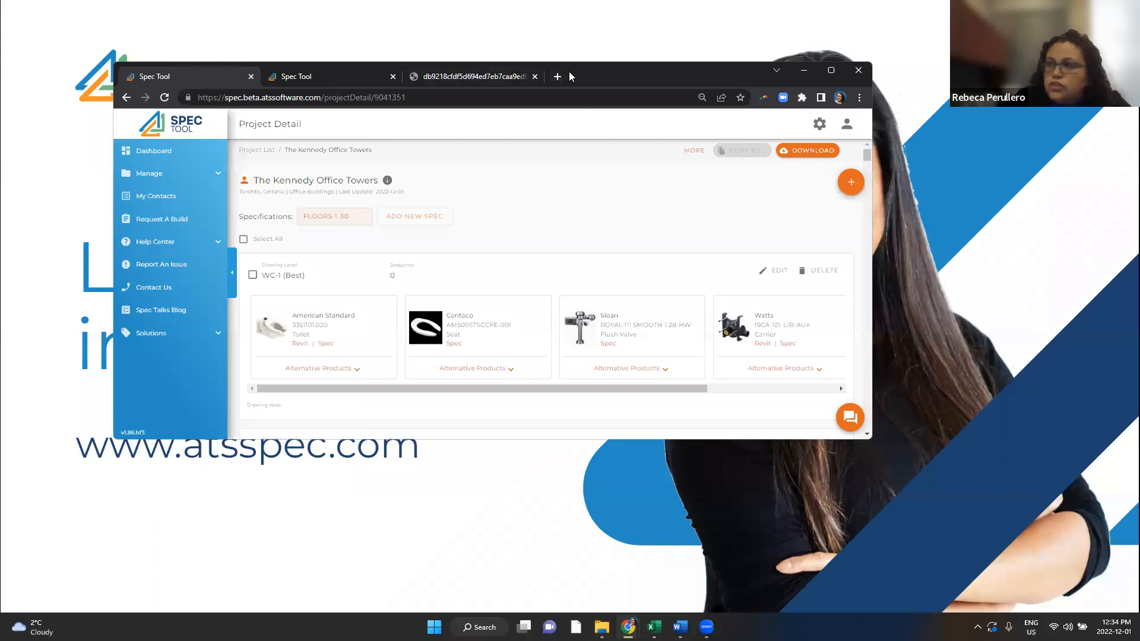
Step: Move the browser off the slide and advance to the "Sneak Peek SpecTool 20230" slide
left_click_drag(568, 77, 0, 83)
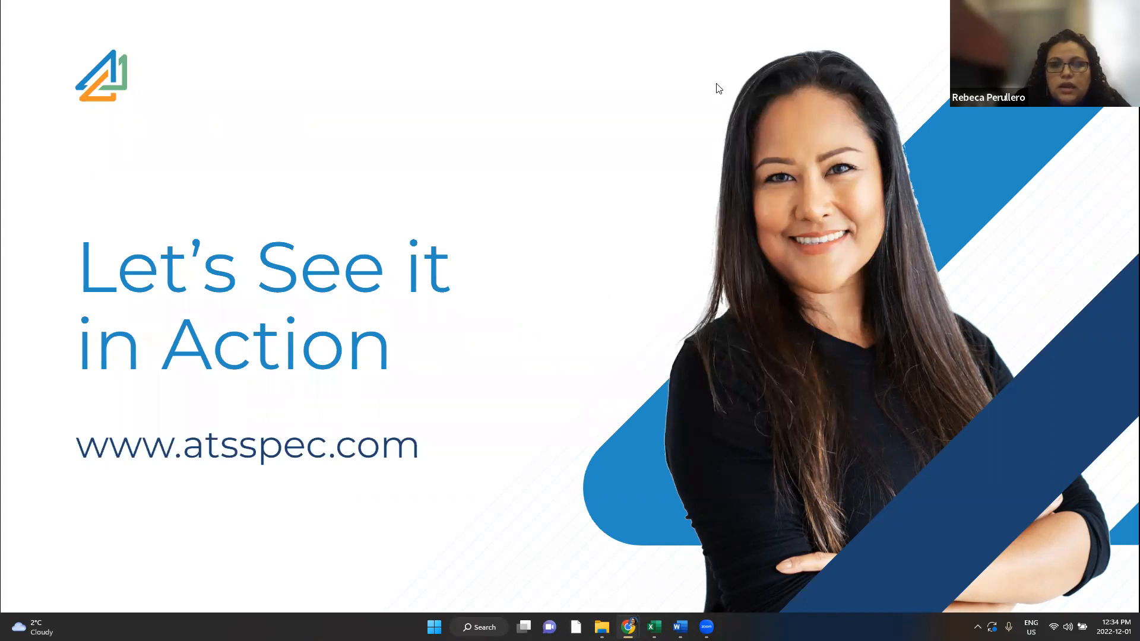
left_click(657, 233)
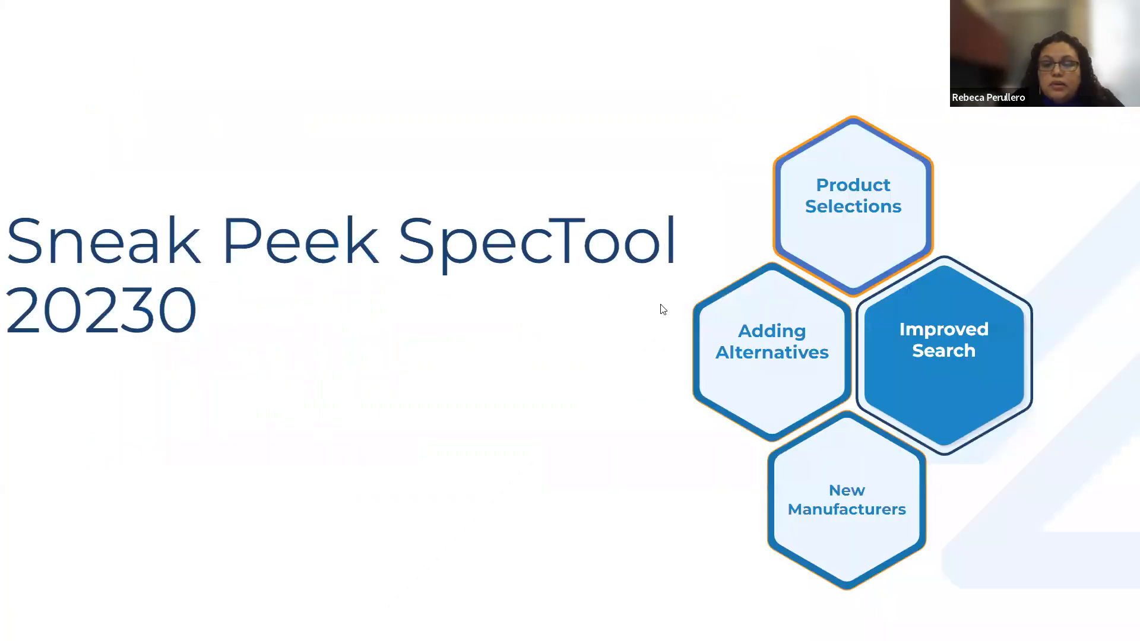
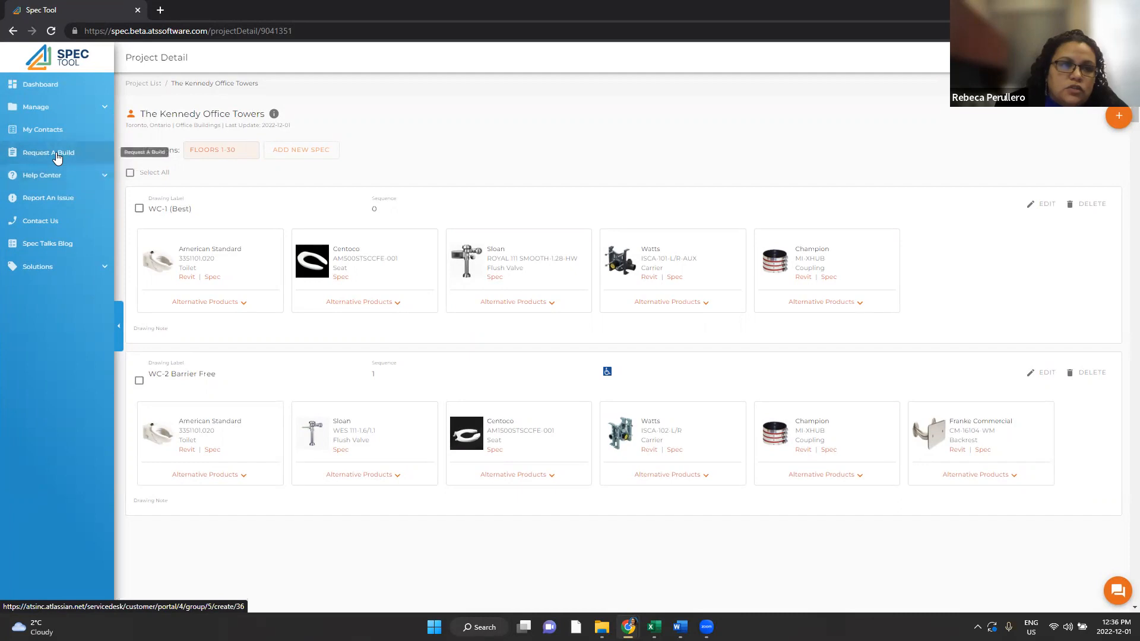
Step: Open a new spec build request form from the Spec Tool
left_click(57, 158)
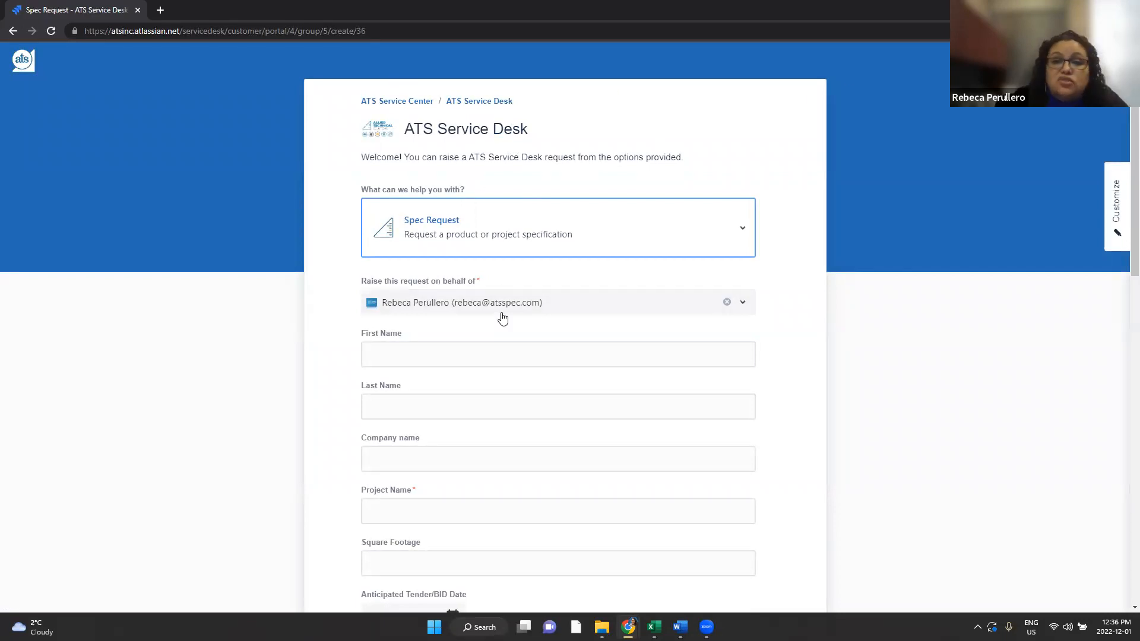
Step: Enter the requester's first and last name in the Spec Request form
left_click(451, 352)
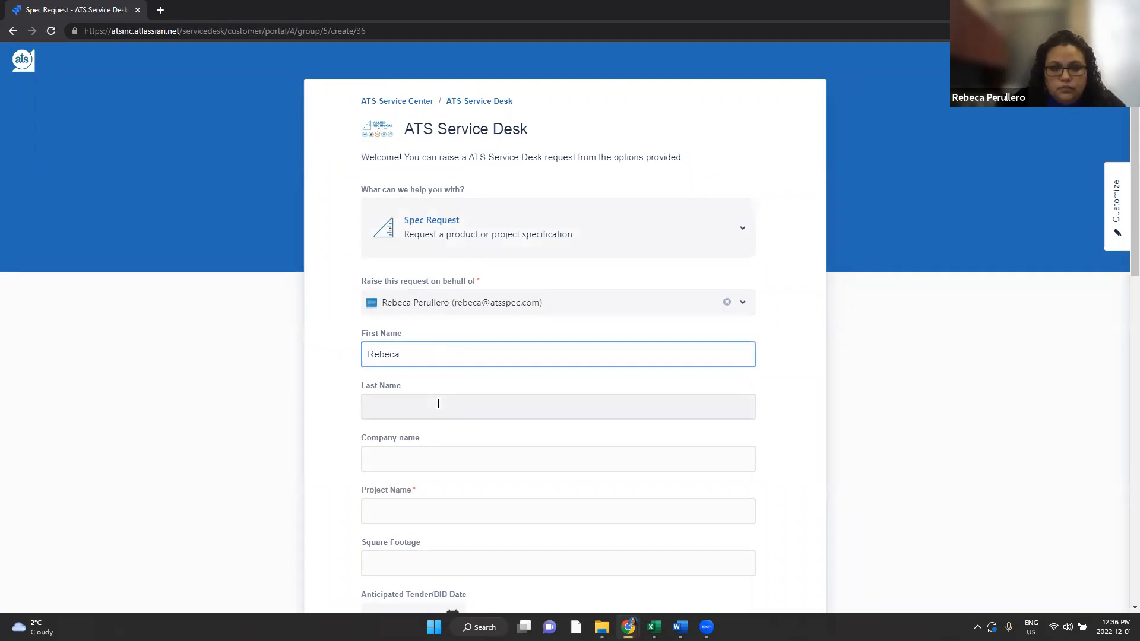
left_click(436, 403)
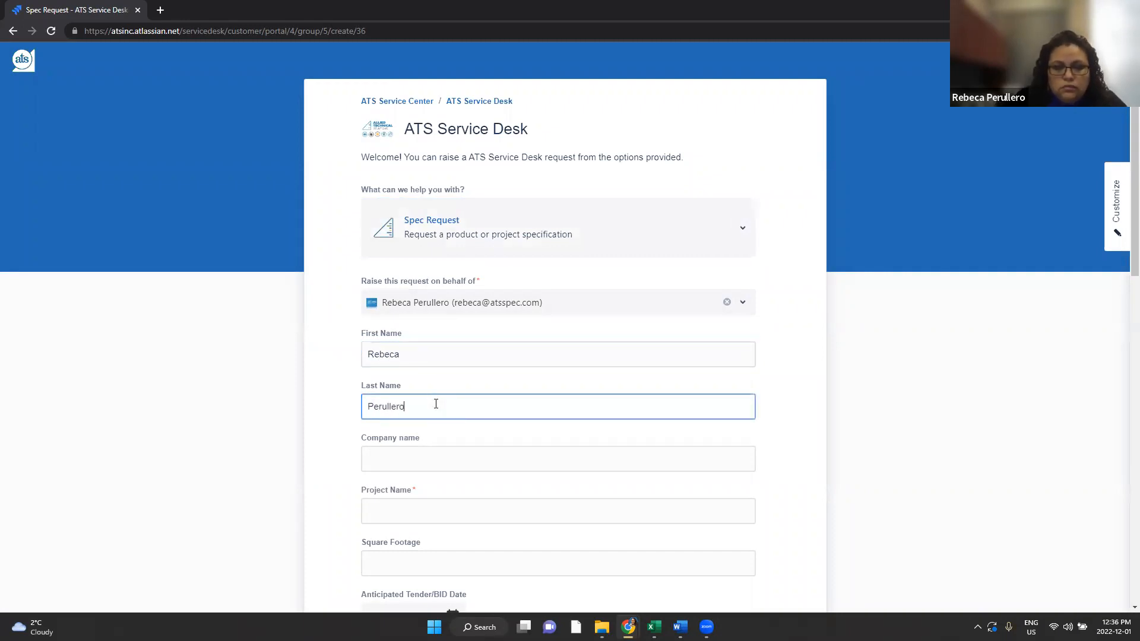
scroll(456, 463, "down", 1)
Step: Fill in the project name The Kennedy's and move down to the project country field
left_click(442, 452)
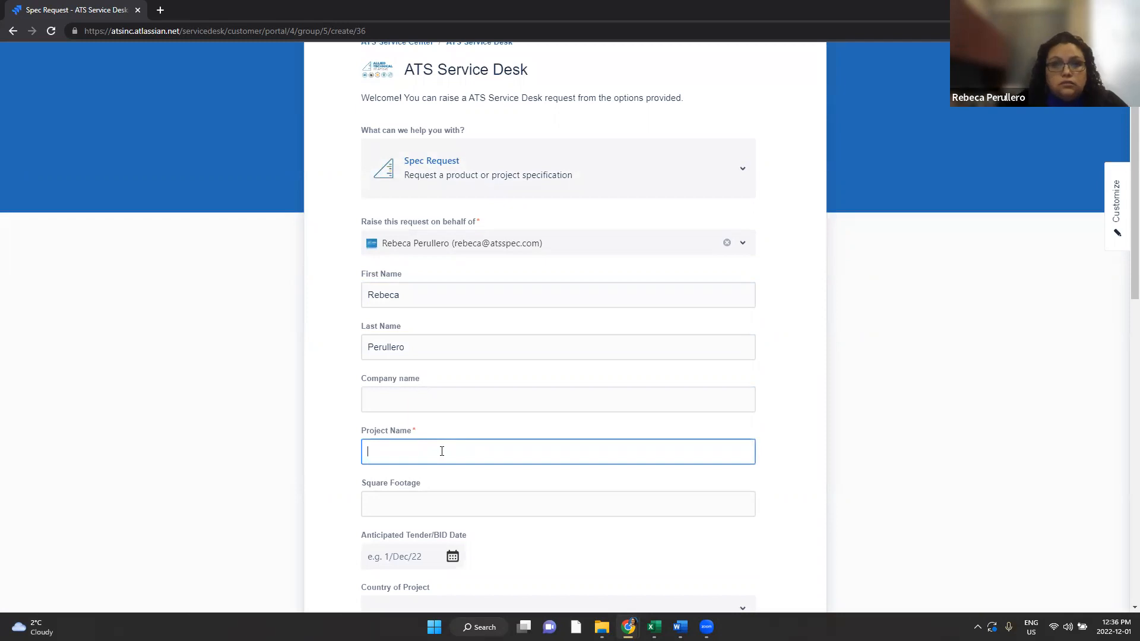
type("The Kennedy's")
scroll(418, 439, "down", 1)
left_click(417, 439)
scroll(514, 415, "down", 2)
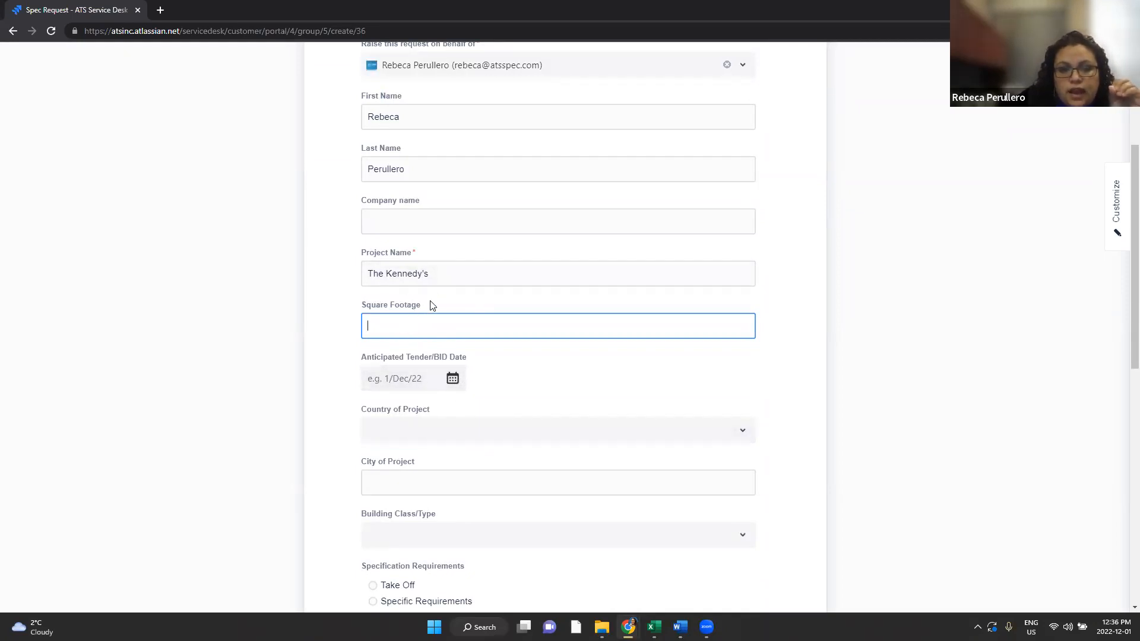
scroll(442, 319, "down", 1)
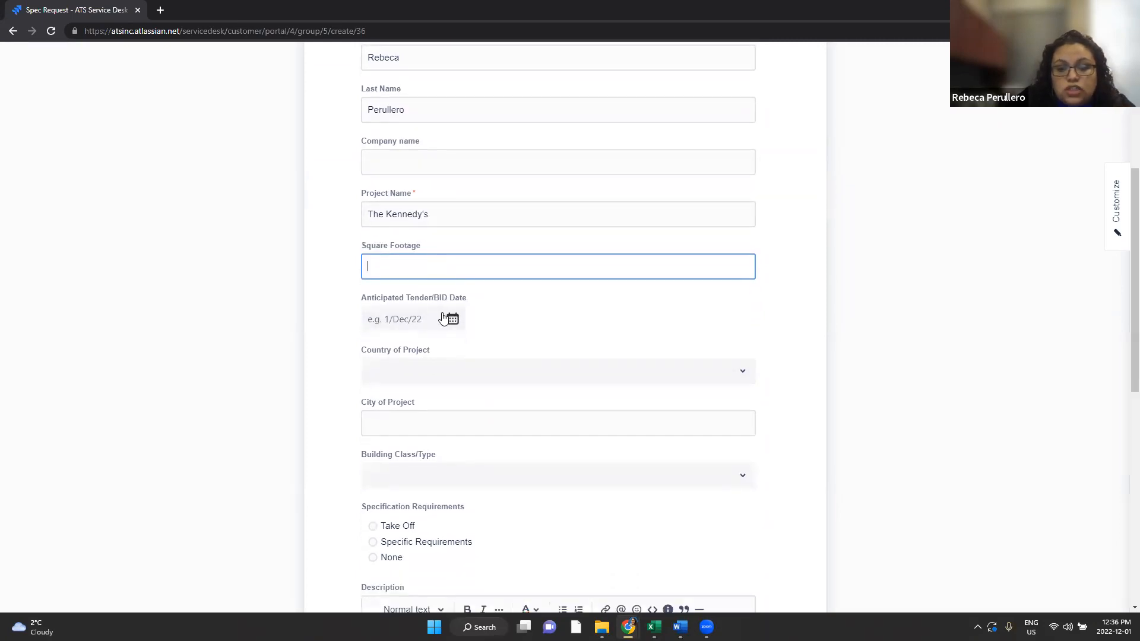
scroll(456, 323, "down", 1)
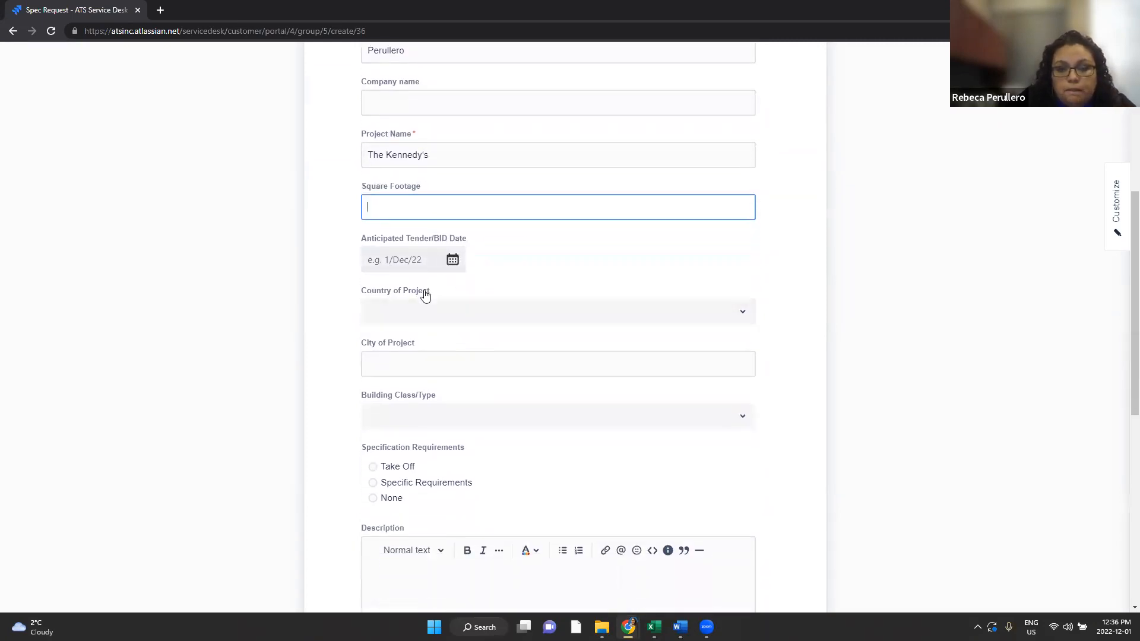
left_click(418, 321)
Step: Set country to Canada, city to Toronto, and building type to Residential - Condominium
left_click(405, 349)
left_click(453, 369)
type("Toronto")
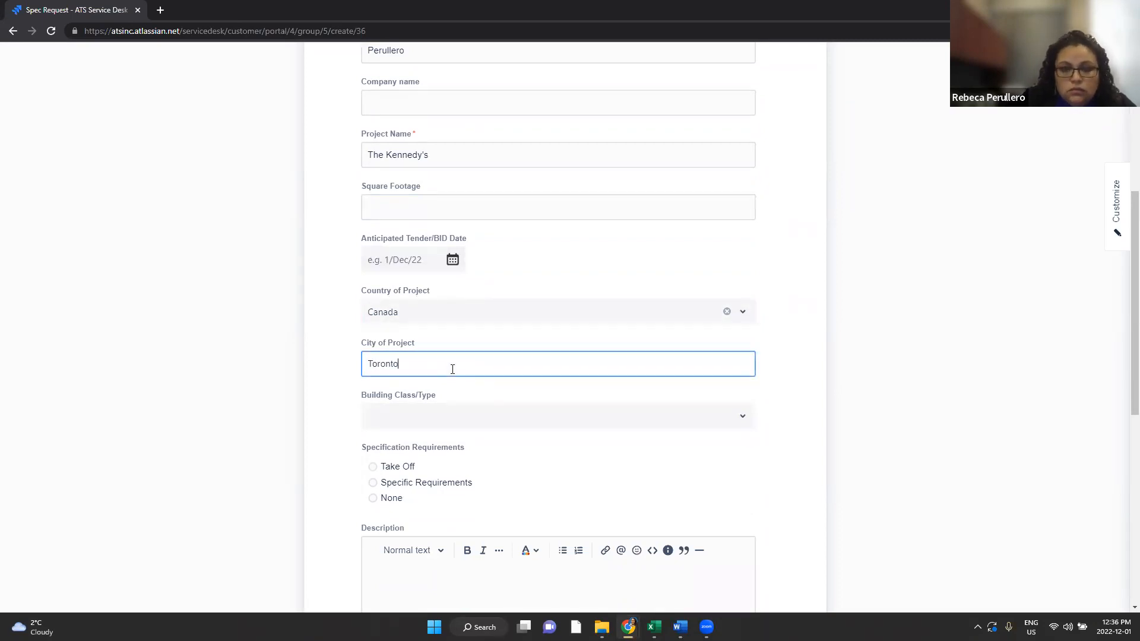
left_click(461, 428)
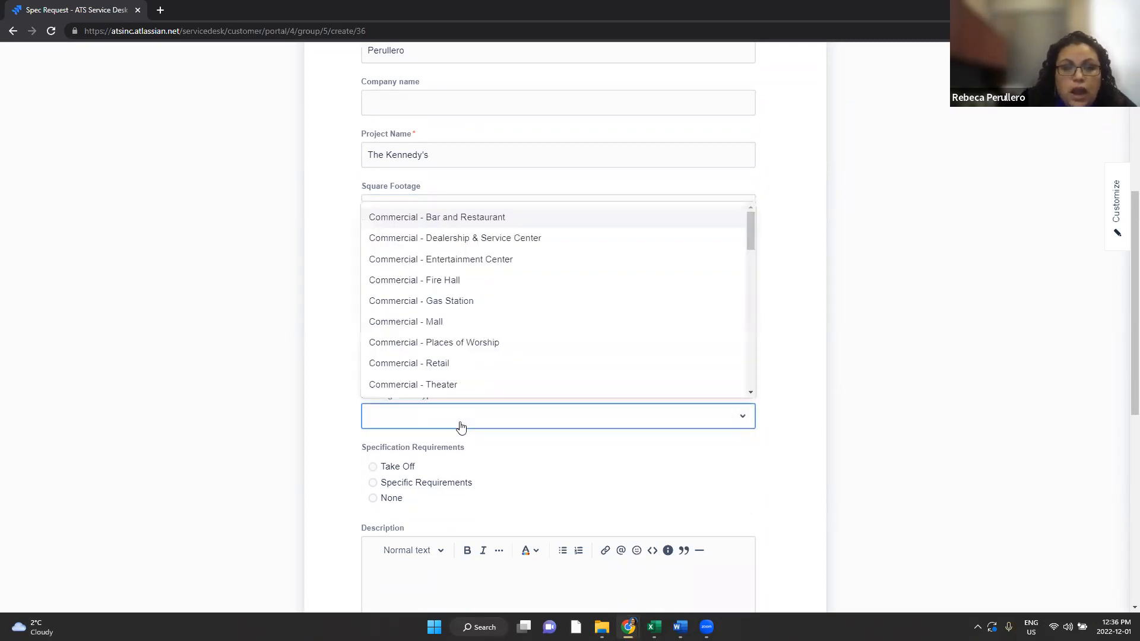
type("res")
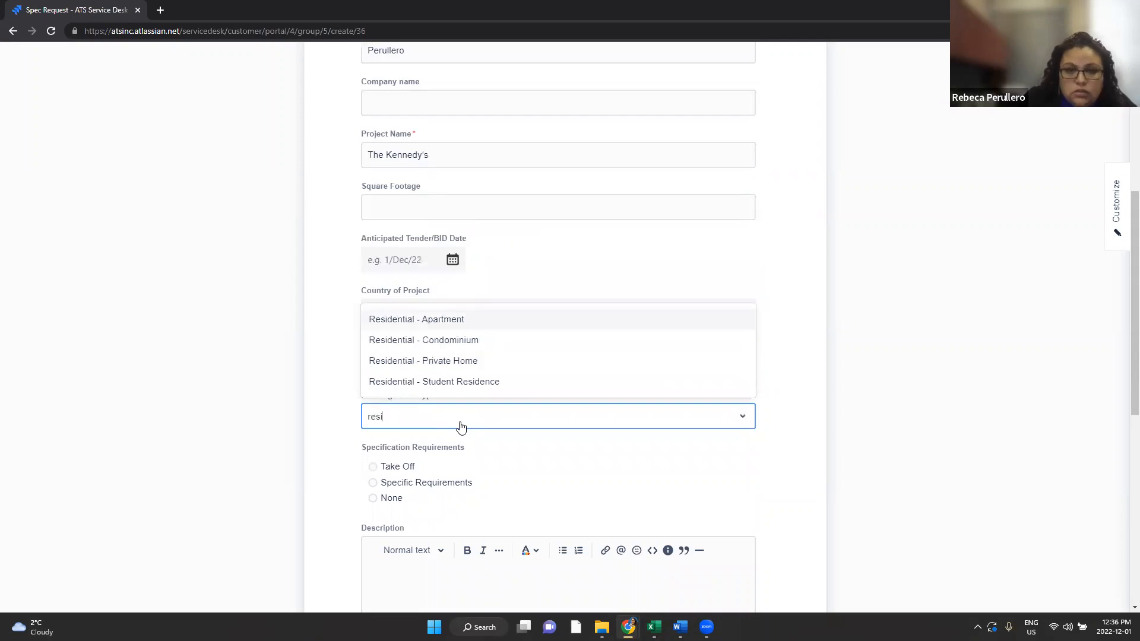
left_click(480, 344)
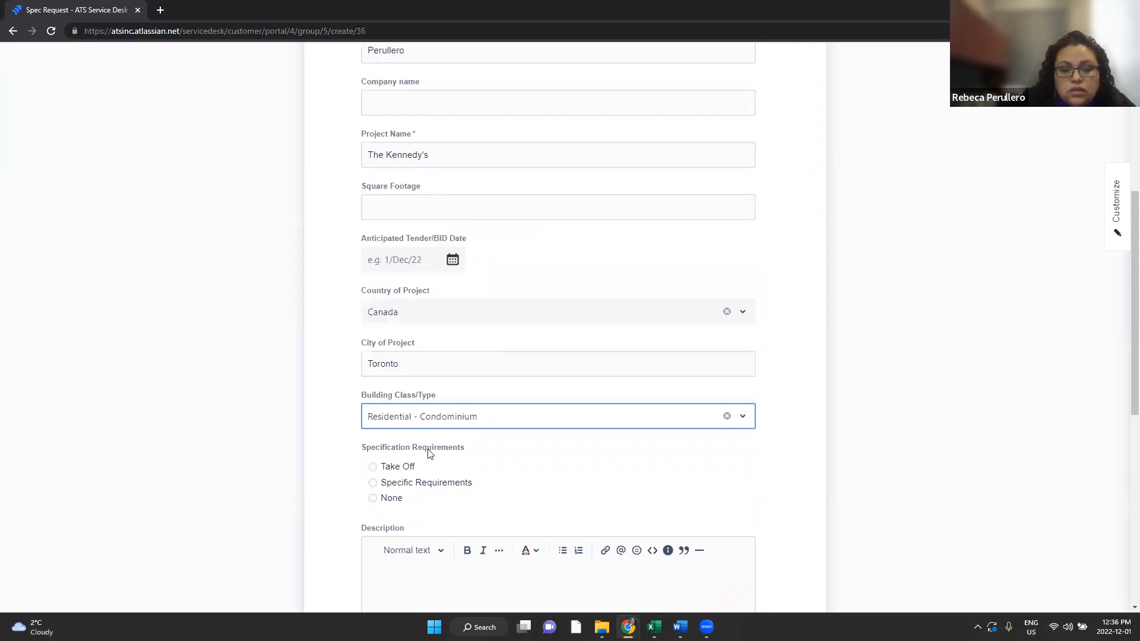
scroll(394, 448, "down", 1)
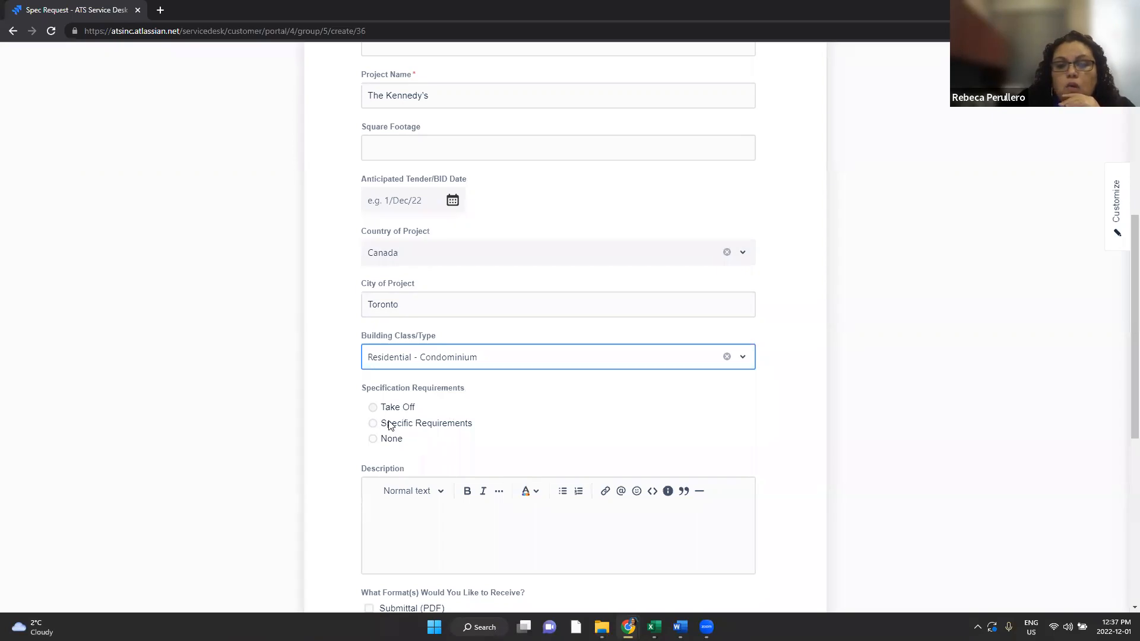
scroll(435, 534, "down", 2)
scroll(419, 523, "down", 2)
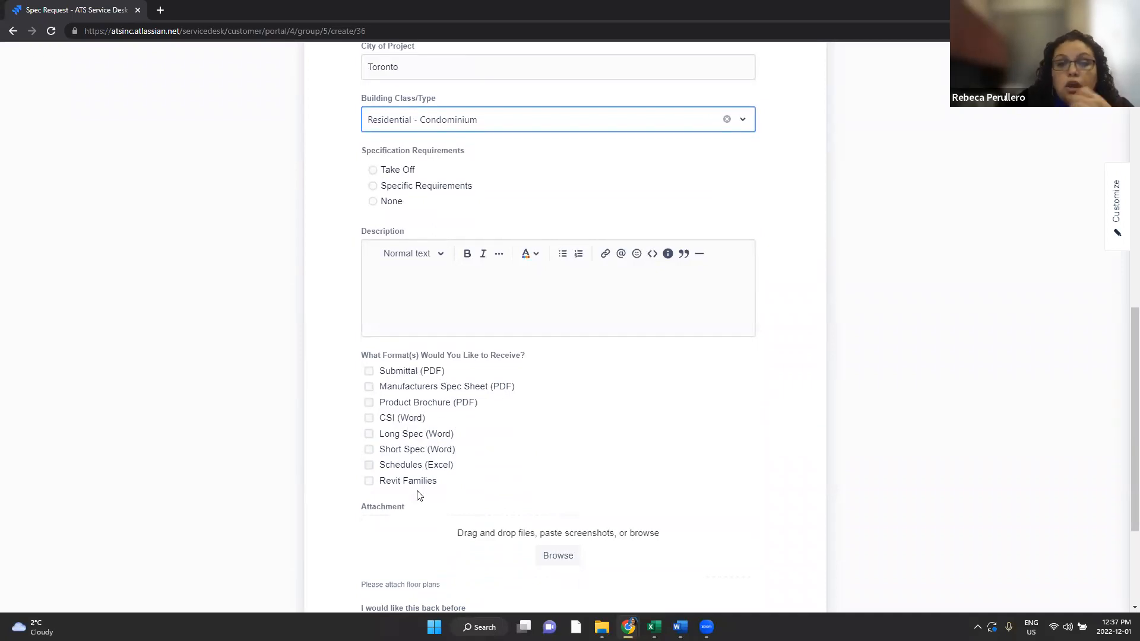
scroll(425, 488, "down", 2)
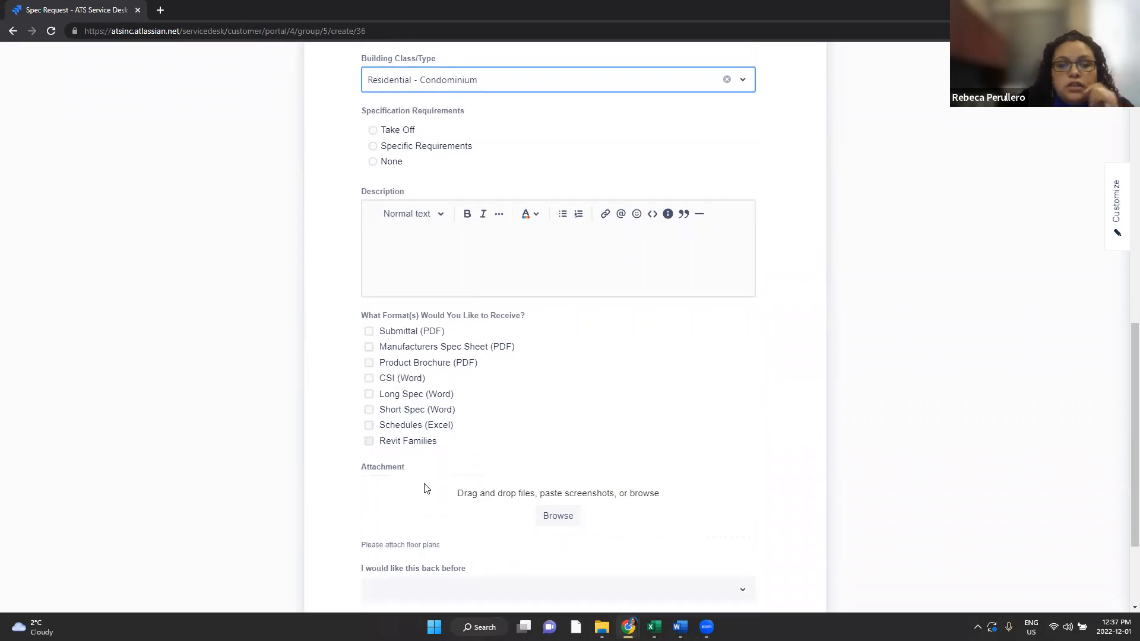
left_click(437, 518)
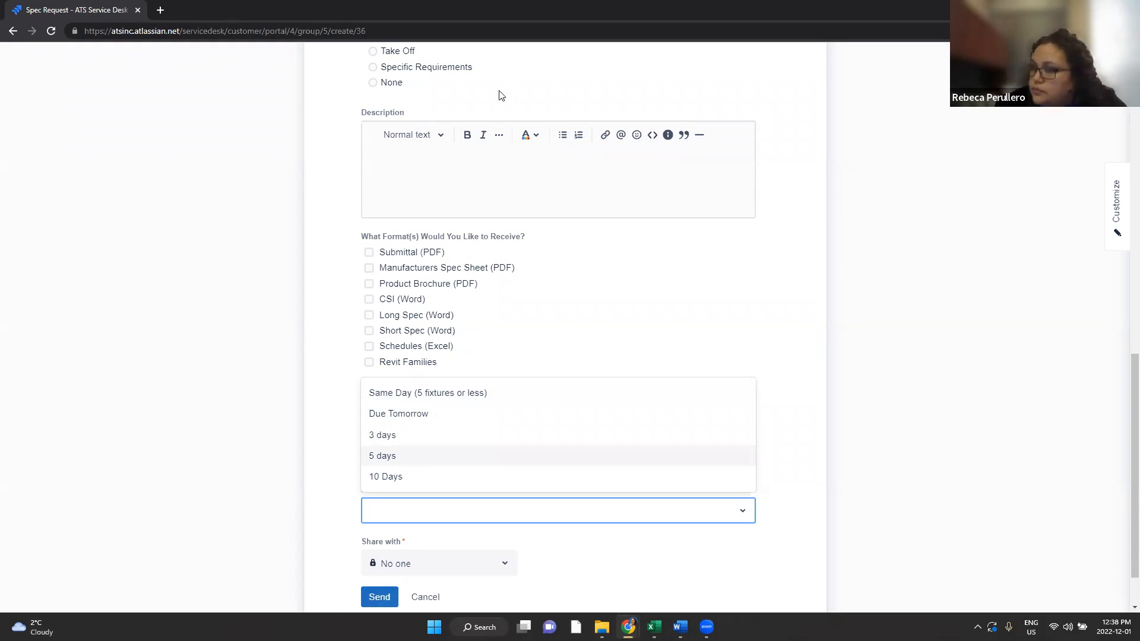
left_click(1007, 274)
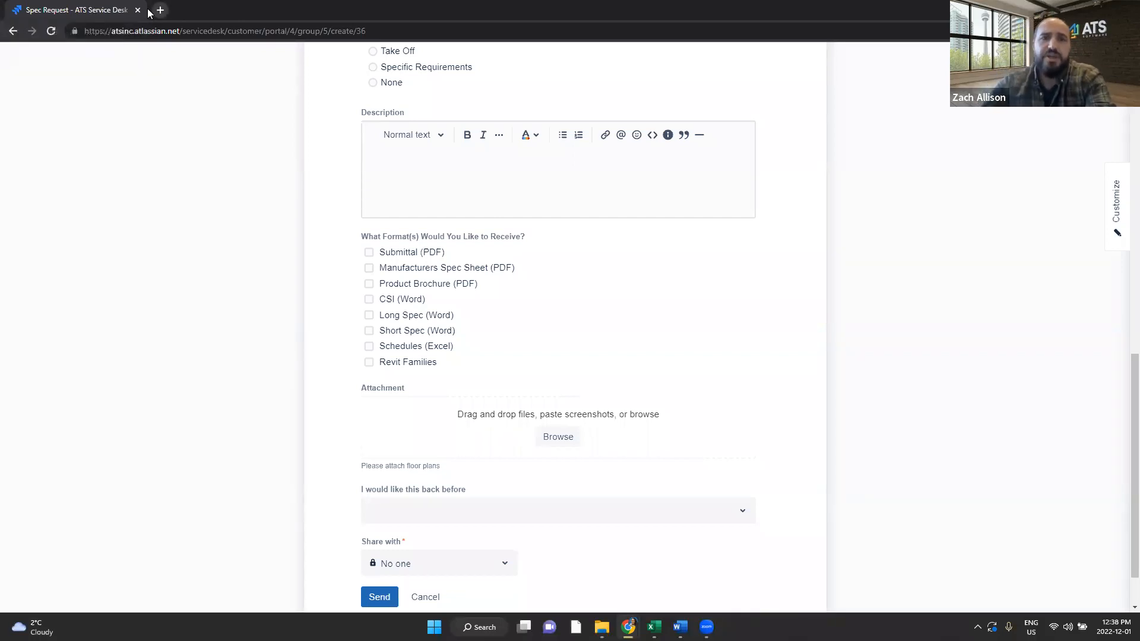
Step: Leave the unsent request and change WC-1 (Best)'s sequence number to 3
left_click(12, 33)
left_click(628, 98)
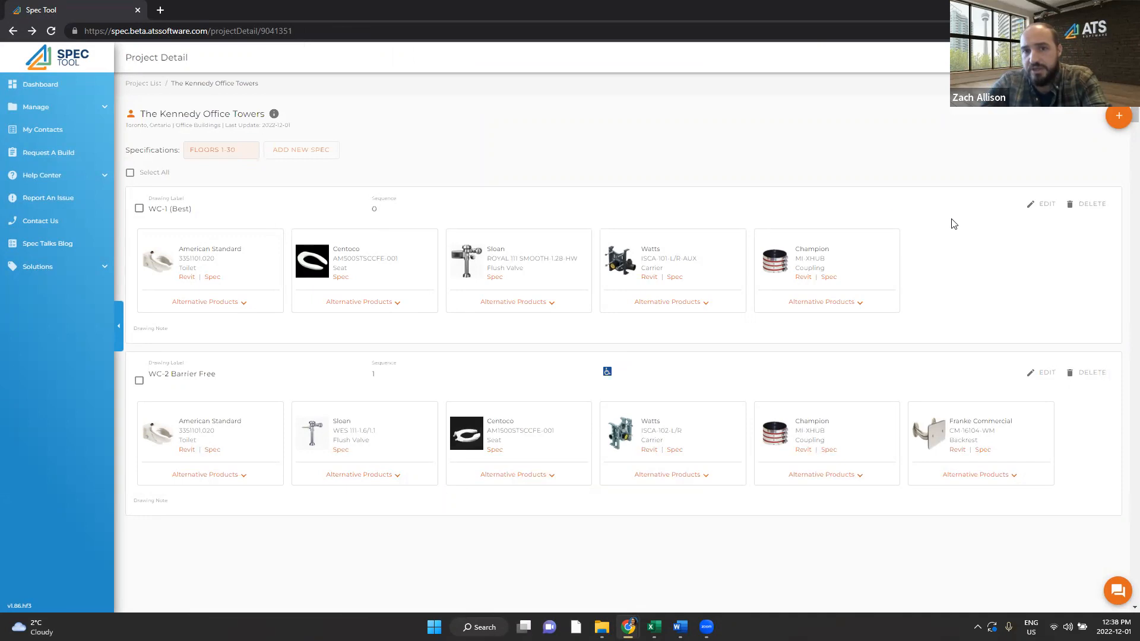
left_click(1042, 205)
left_click(361, 206)
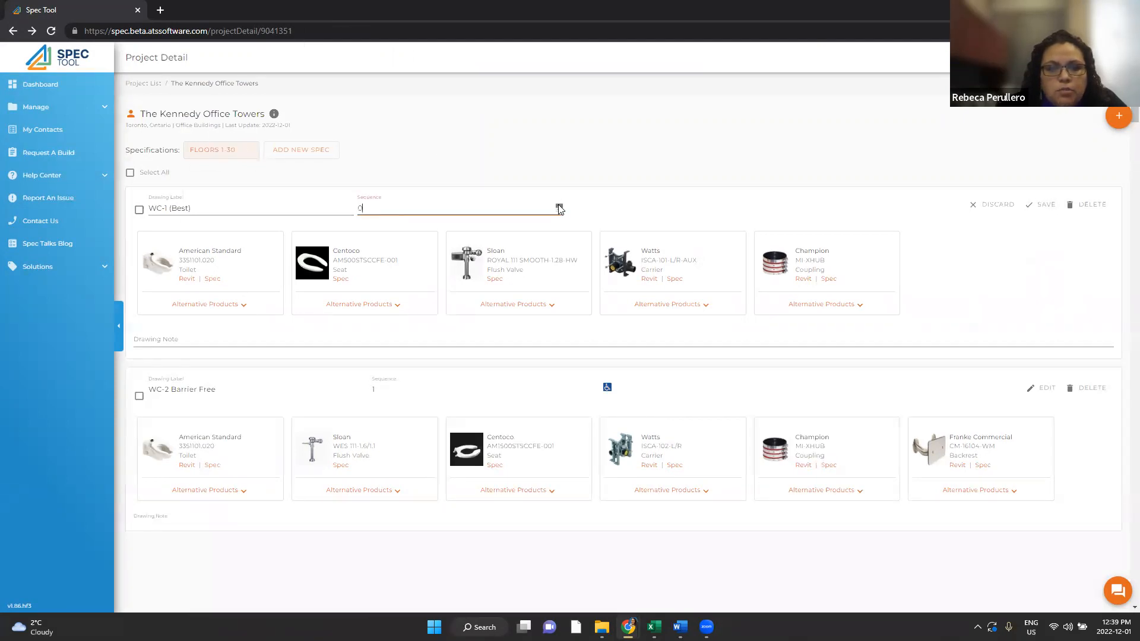
left_click_drag(369, 210, 324, 210)
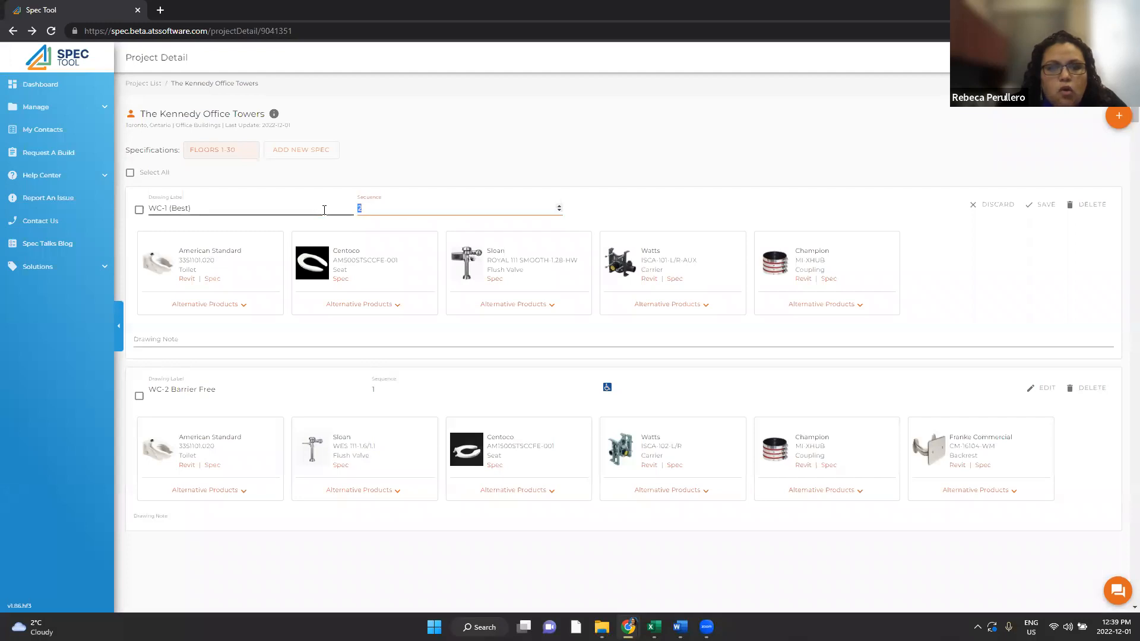
type("3")
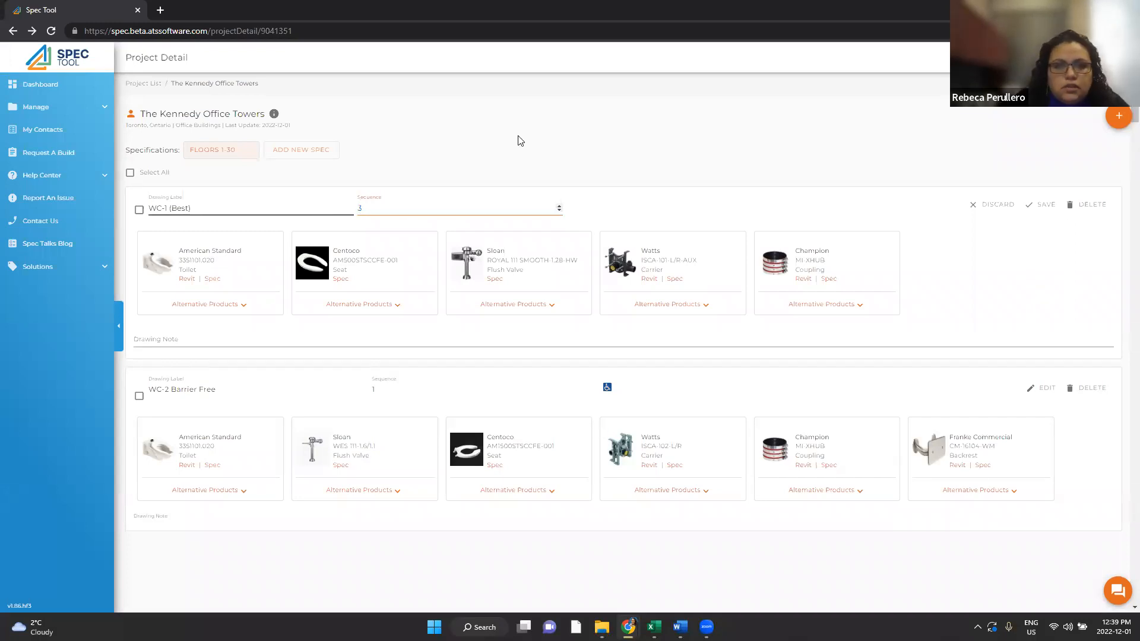
left_click(1039, 204)
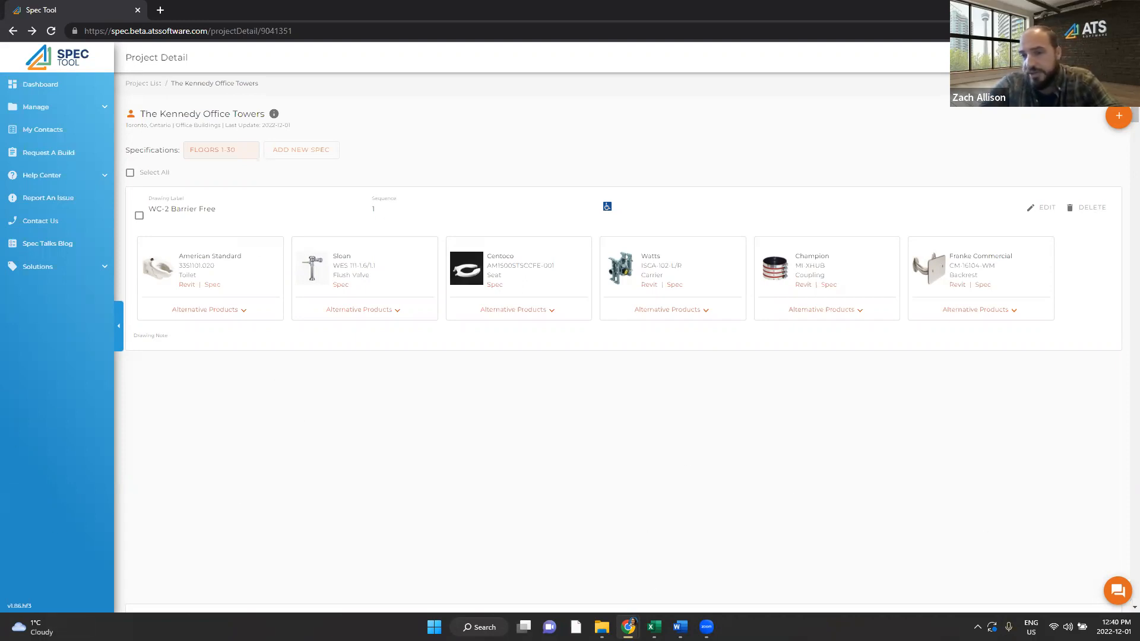
Step: Message support in chat asking for the option to sequence by Labels or Tags, then close it
left_click(1117, 591)
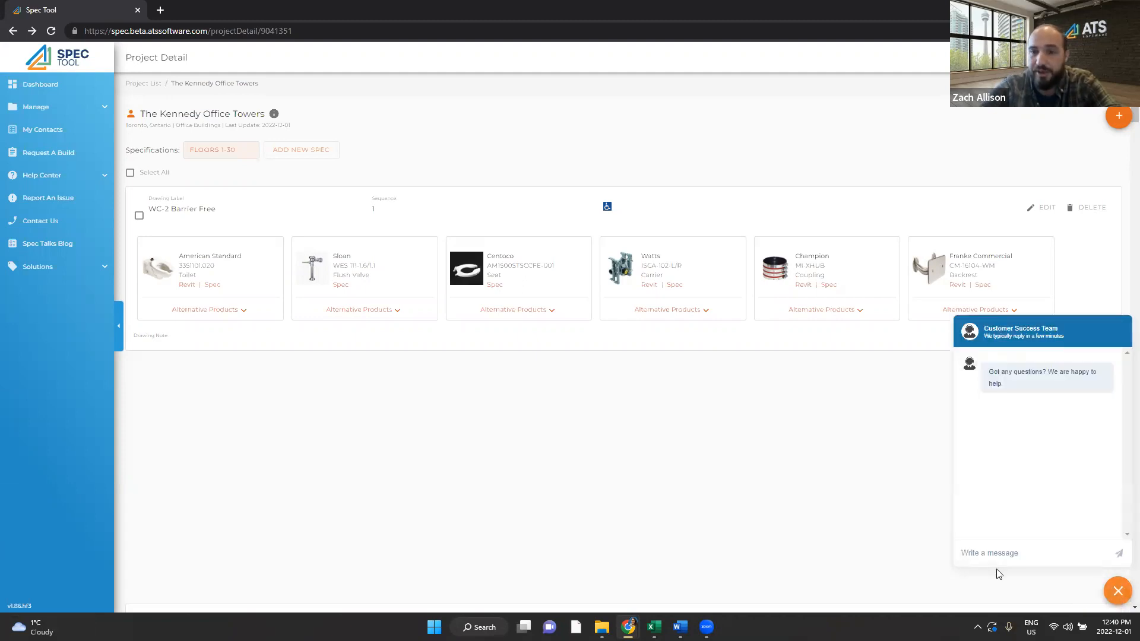
left_click(993, 546)
type("I want")
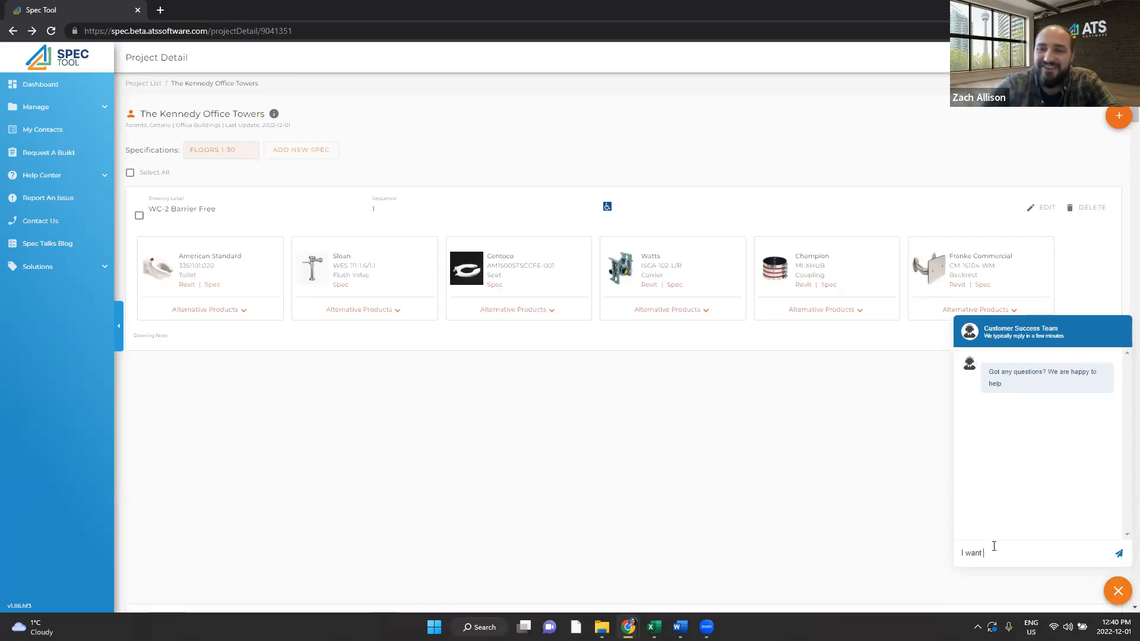
type("the seq")
key("BackSpace")
key("BackSpace")
key("BackSpace")
type("option to")
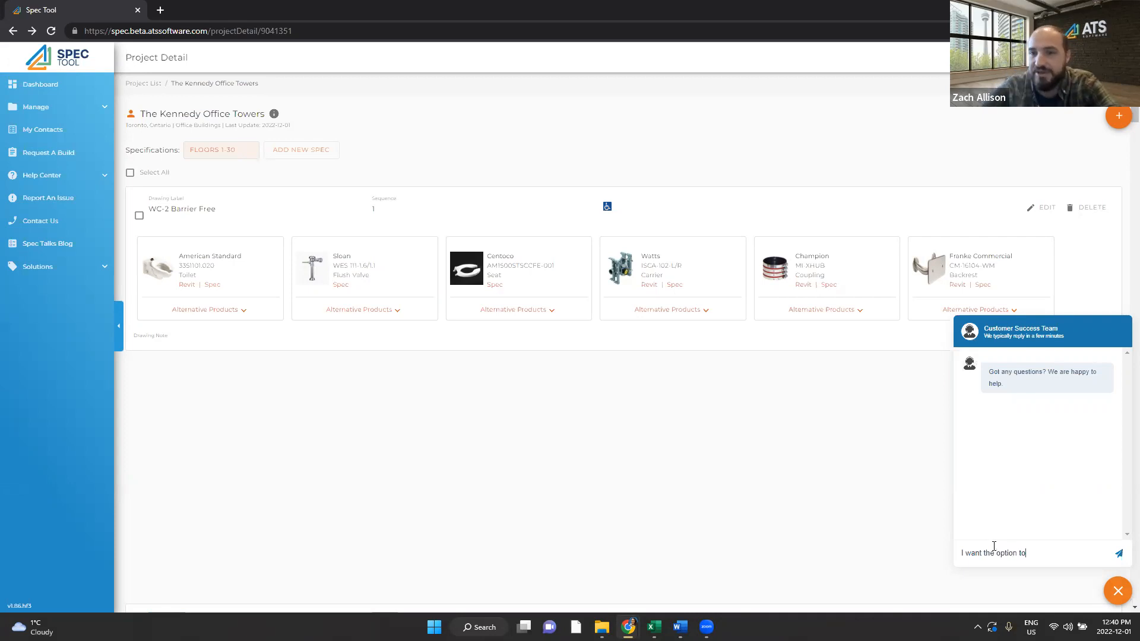
type(" sequence by Labels or Tags")
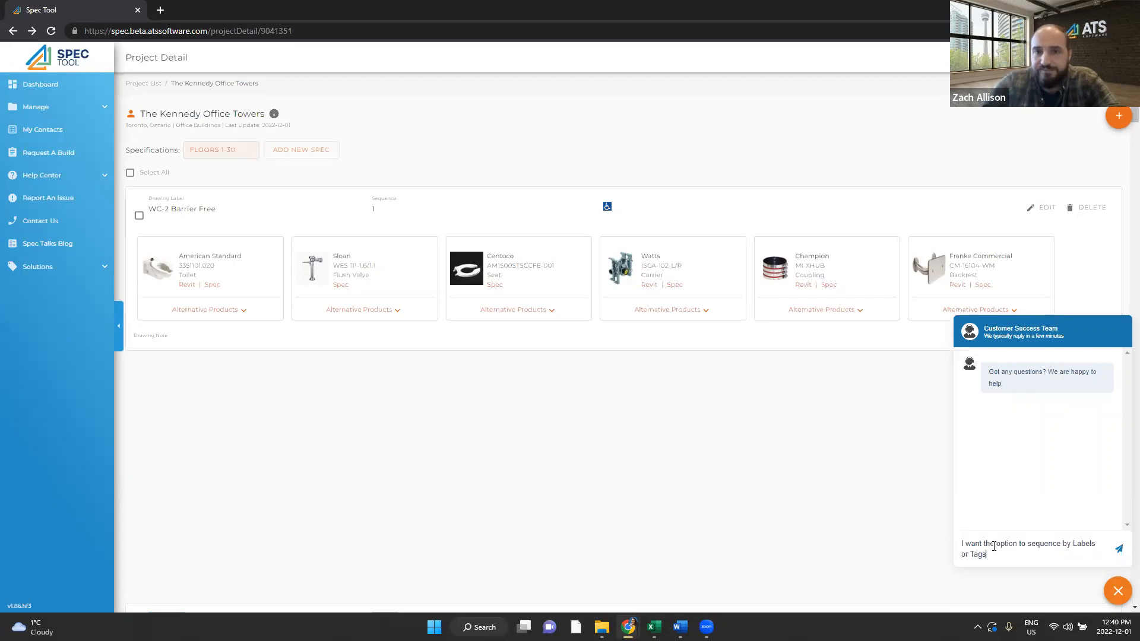
key("Return")
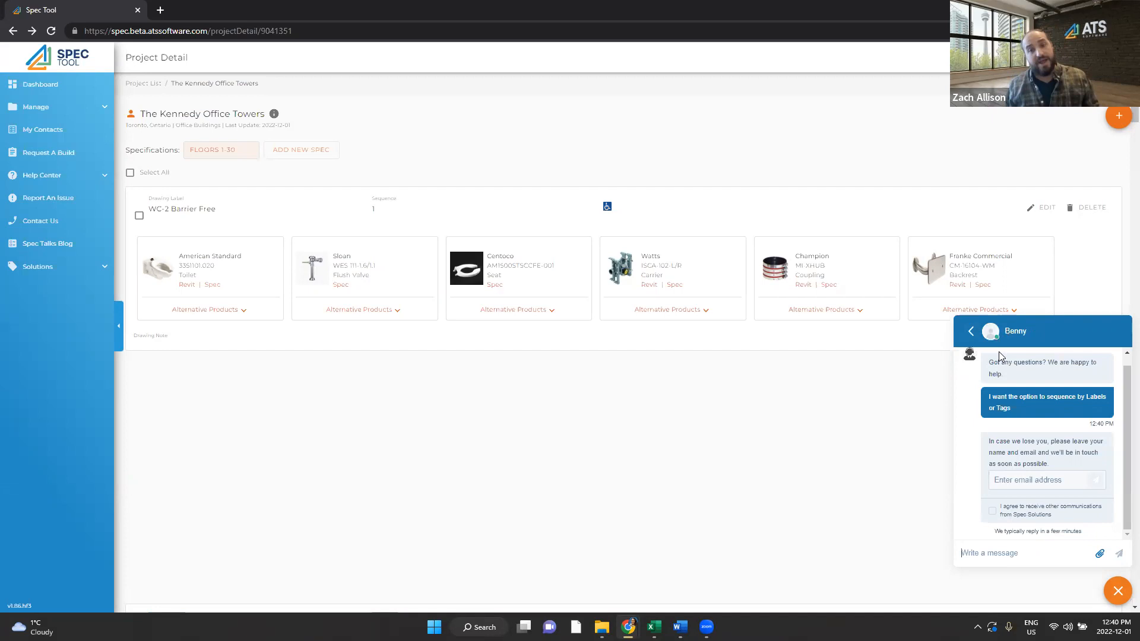
left_click(965, 335)
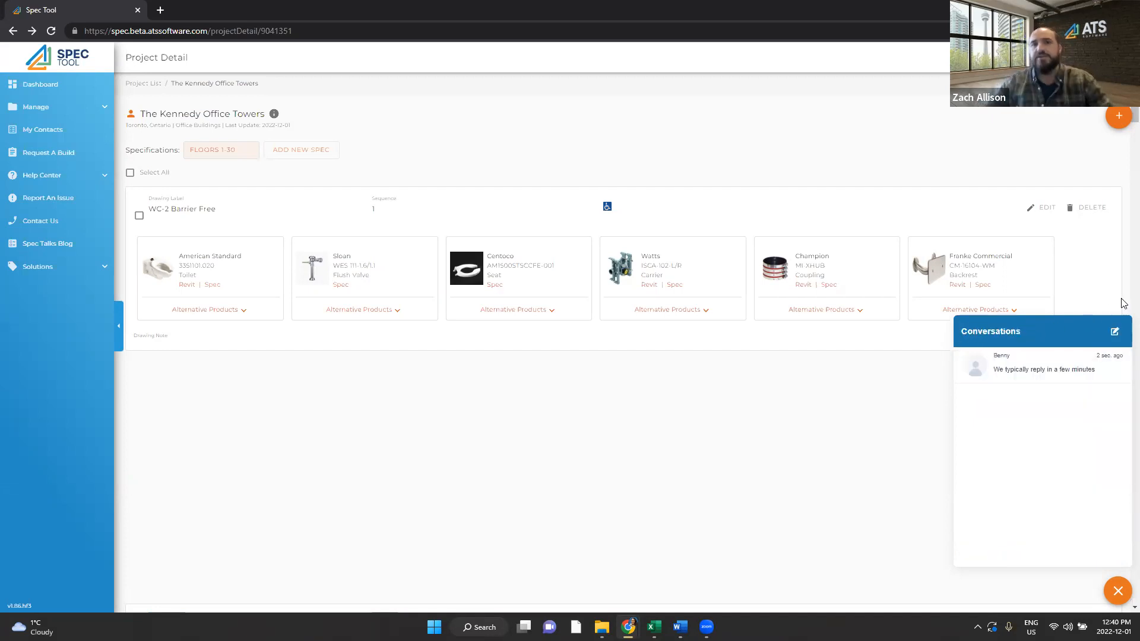
left_click(1116, 592)
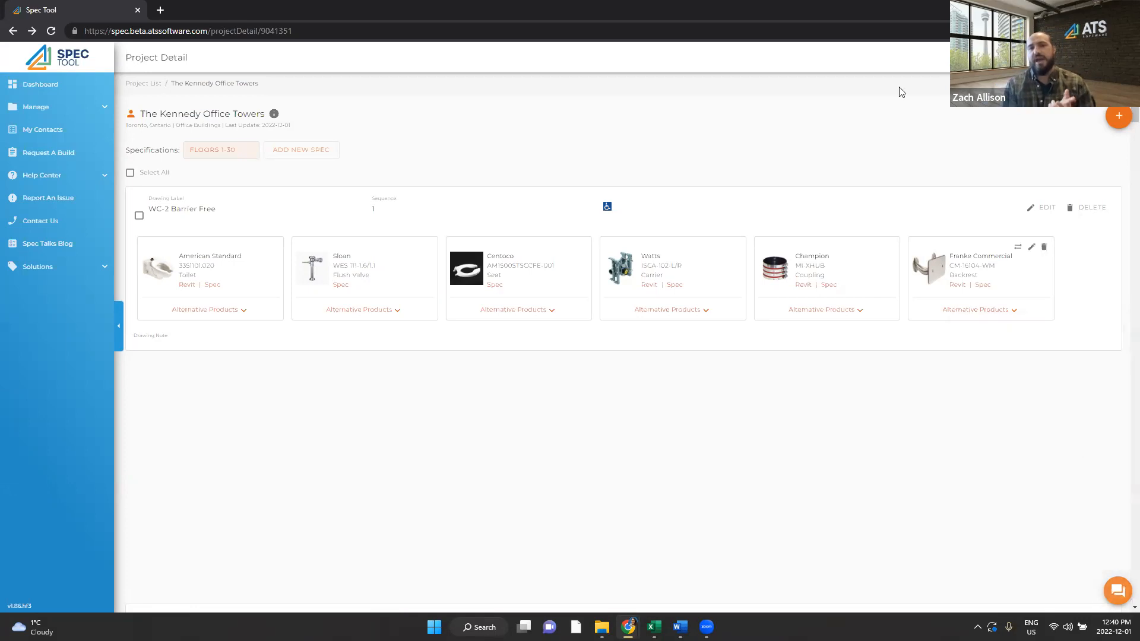
Step: Download the Long Spec .docx with page formatting excluded and open it
left_click(1033, 60)
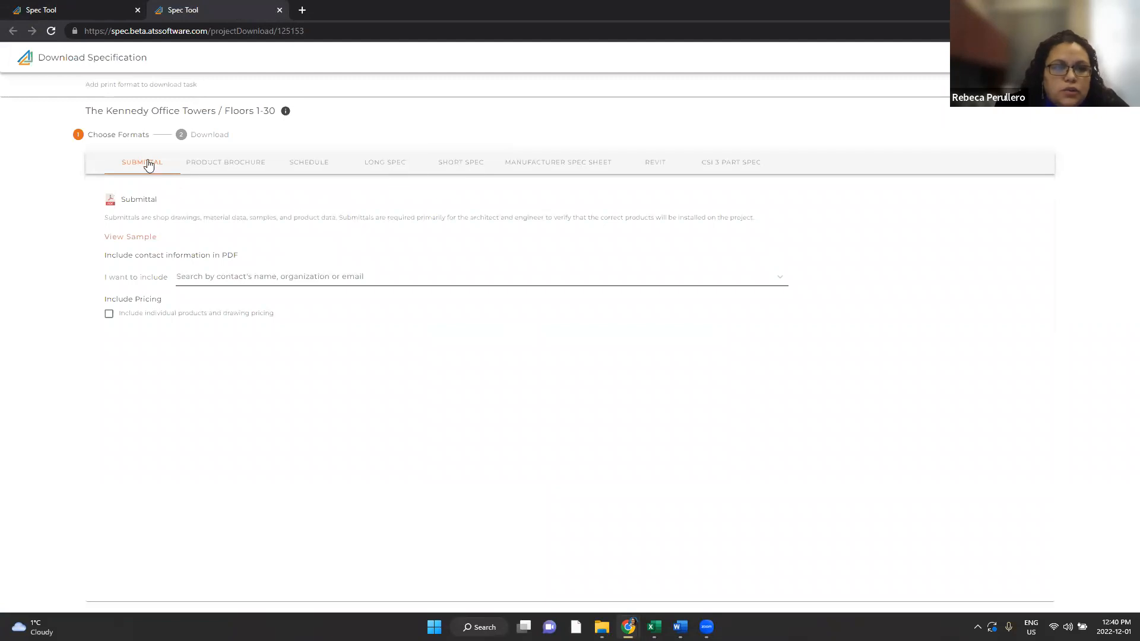
left_click(400, 165)
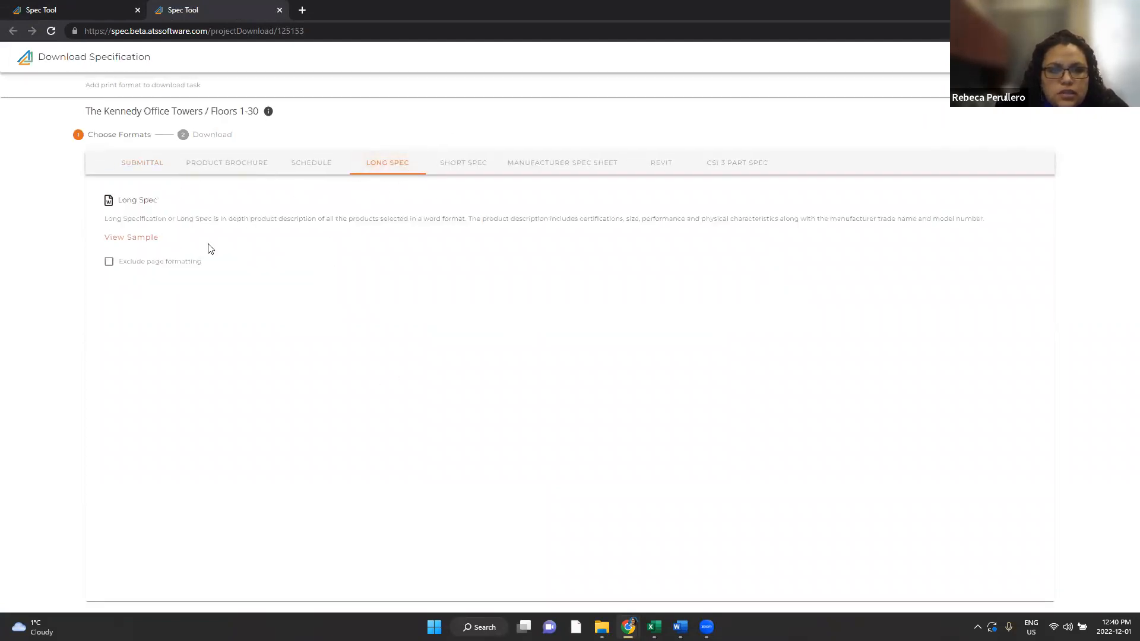
left_click(109, 264)
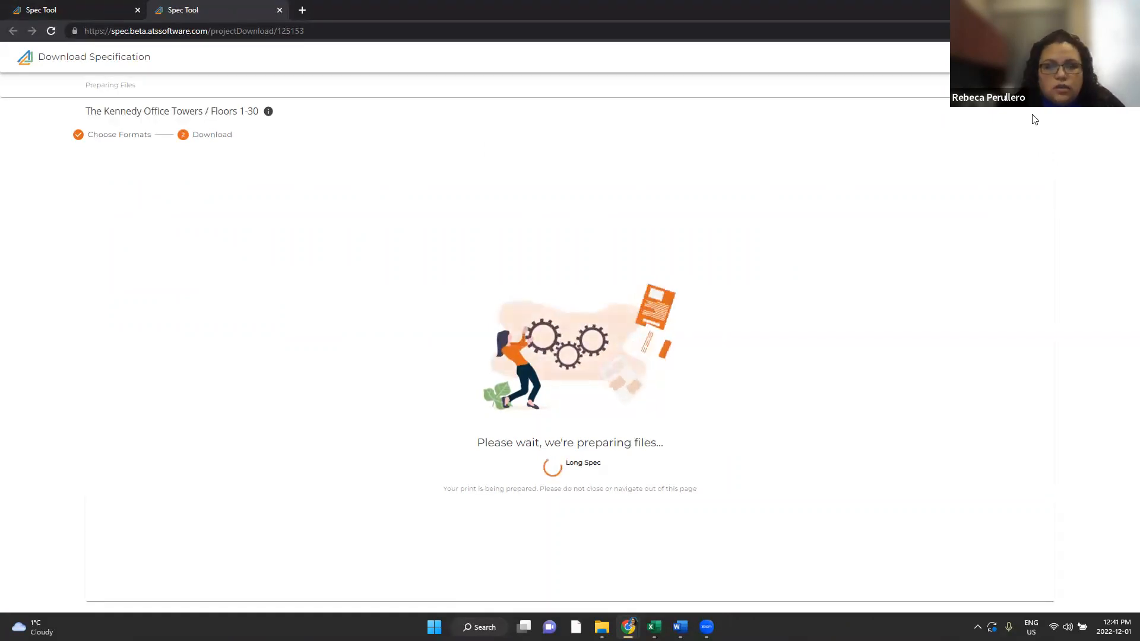
mouse_move(680, 627)
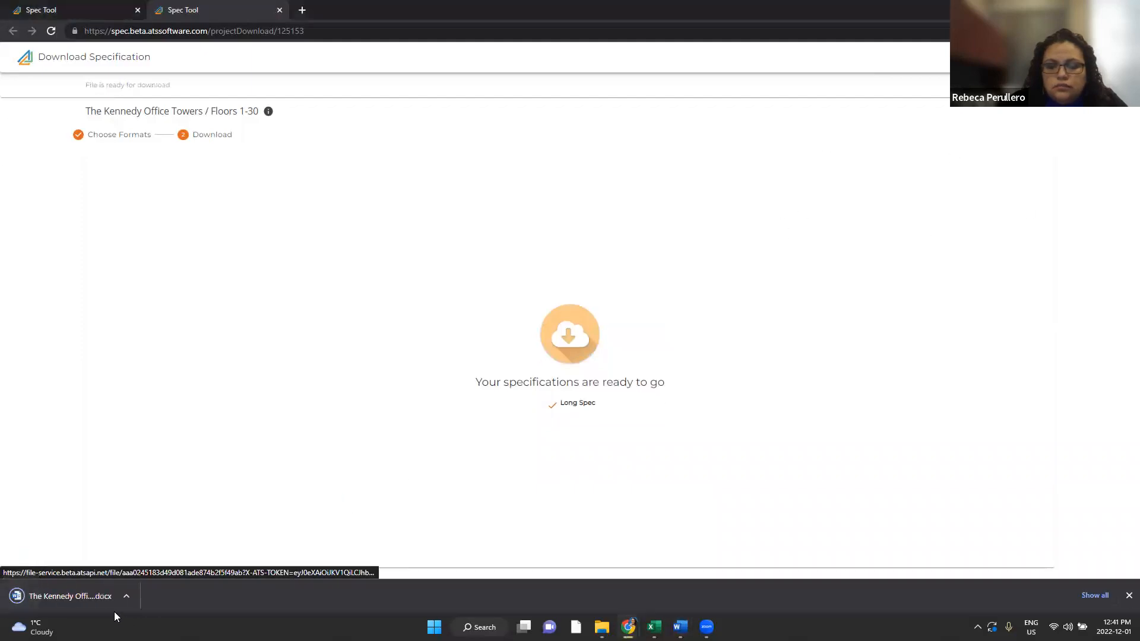
left_click(76, 596)
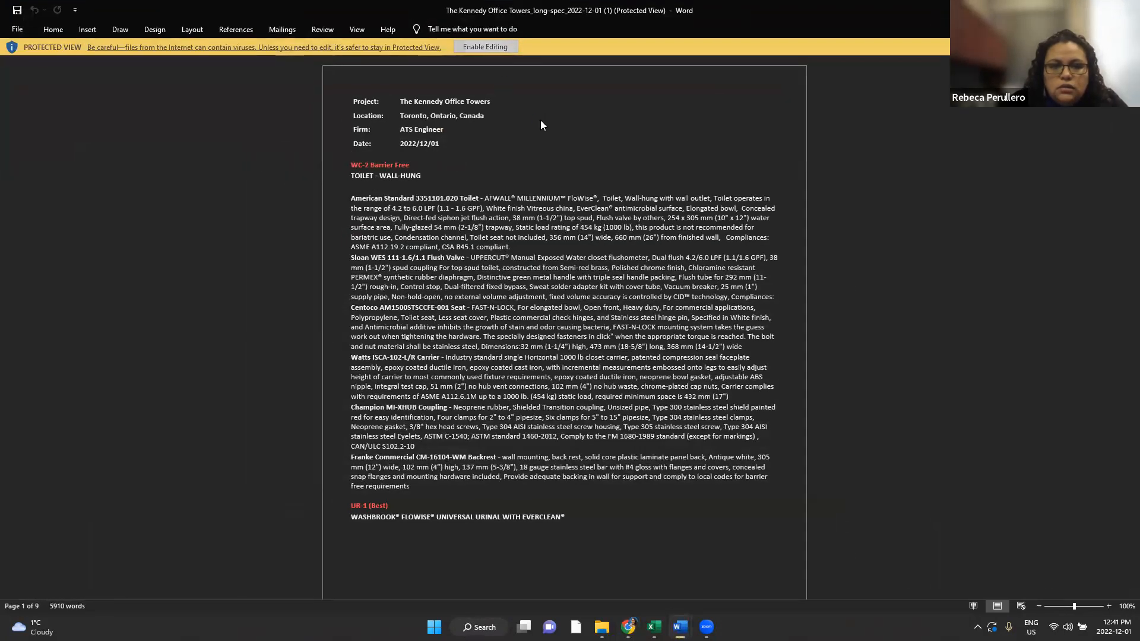
Step: Enable editing, select the TOILET - WALL-HUNG descriptions, and switch to the earlier long spec
left_click(485, 46)
left_click_drag(105, 214, 202, 526)
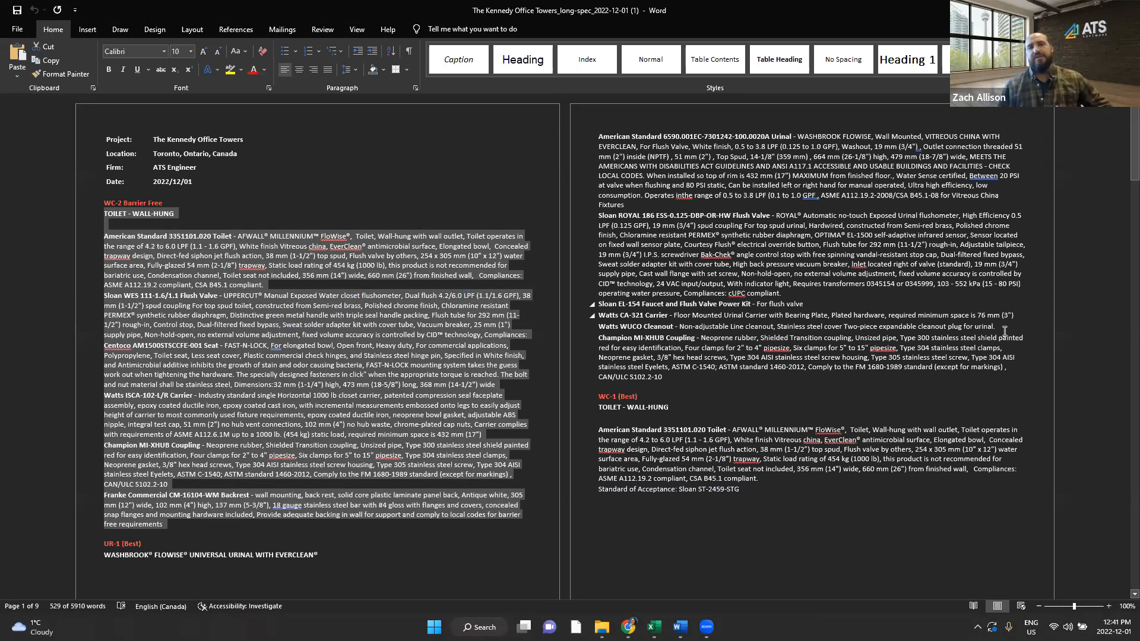
key("alt+Tab")
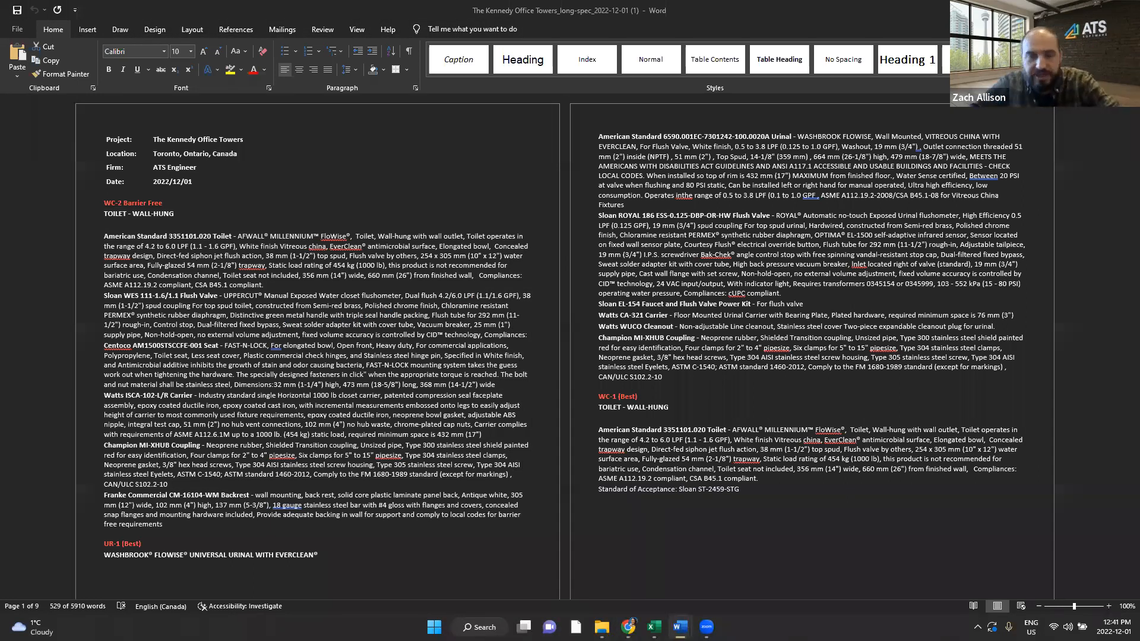
key("alt+Tab")
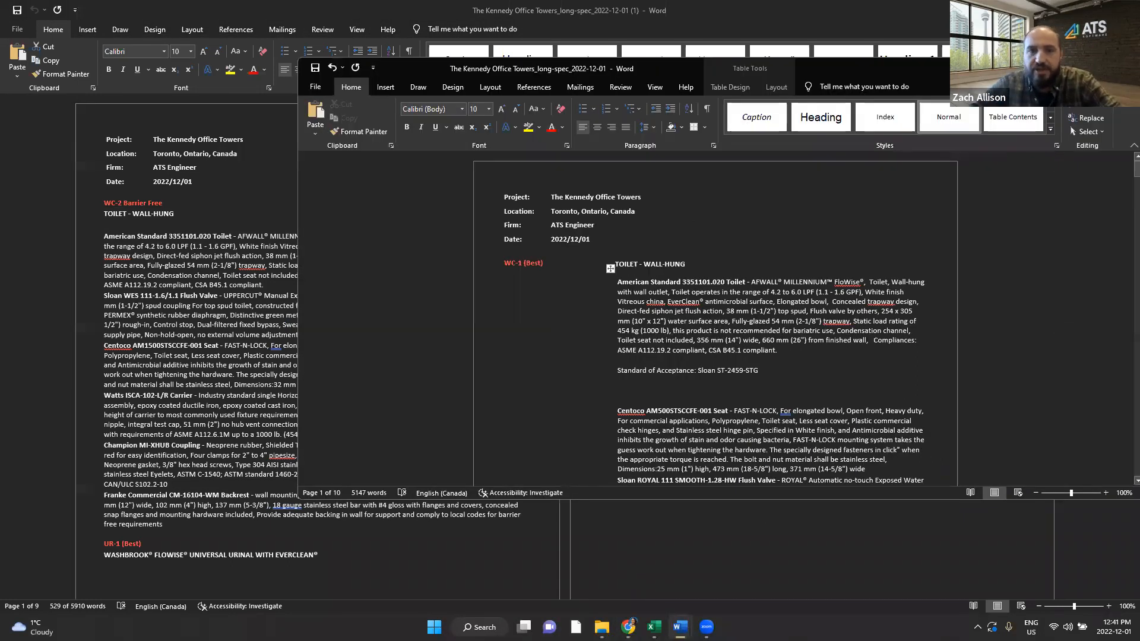
left_click(1098, 10)
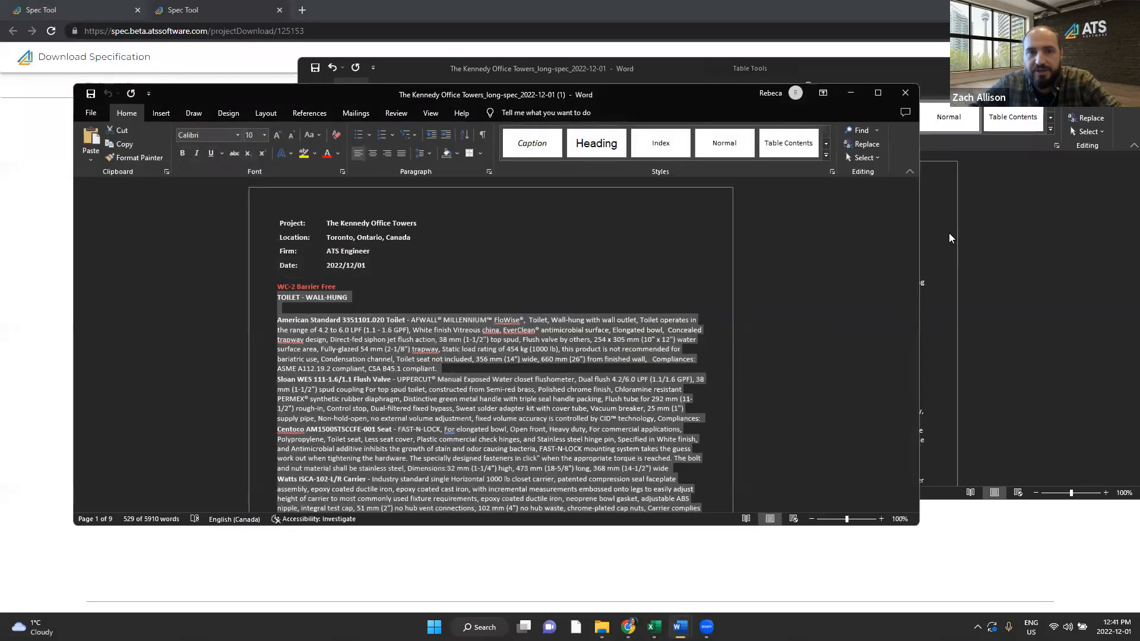
Step: Arrange the new and earlier Word documents side by side and compare them
left_click_drag(921, 244, 575, 244)
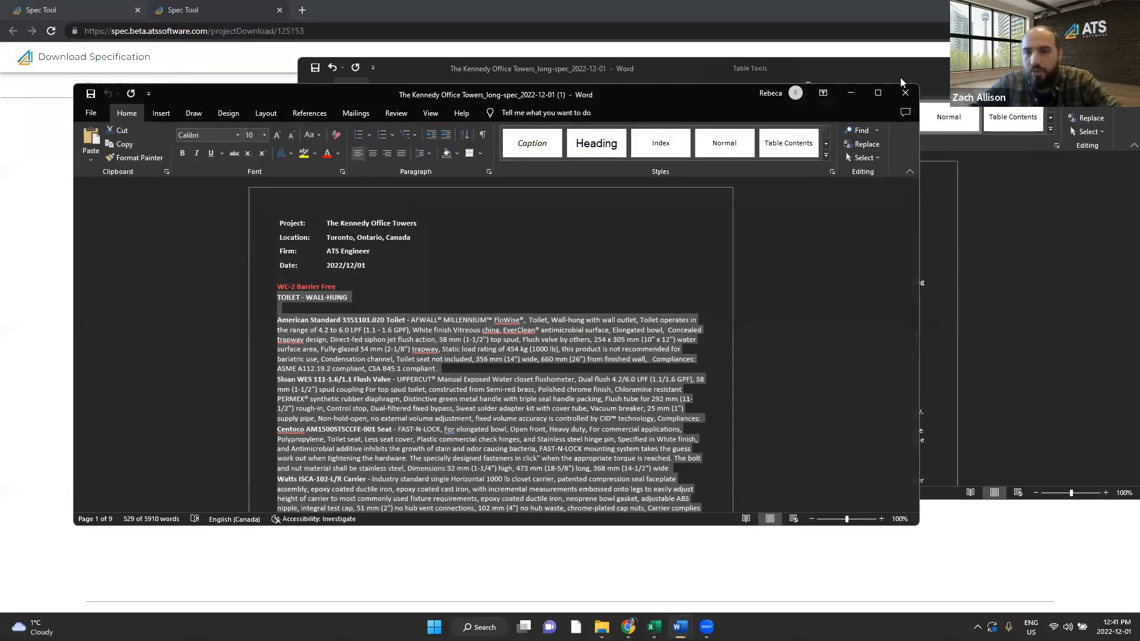
left_click(926, 71)
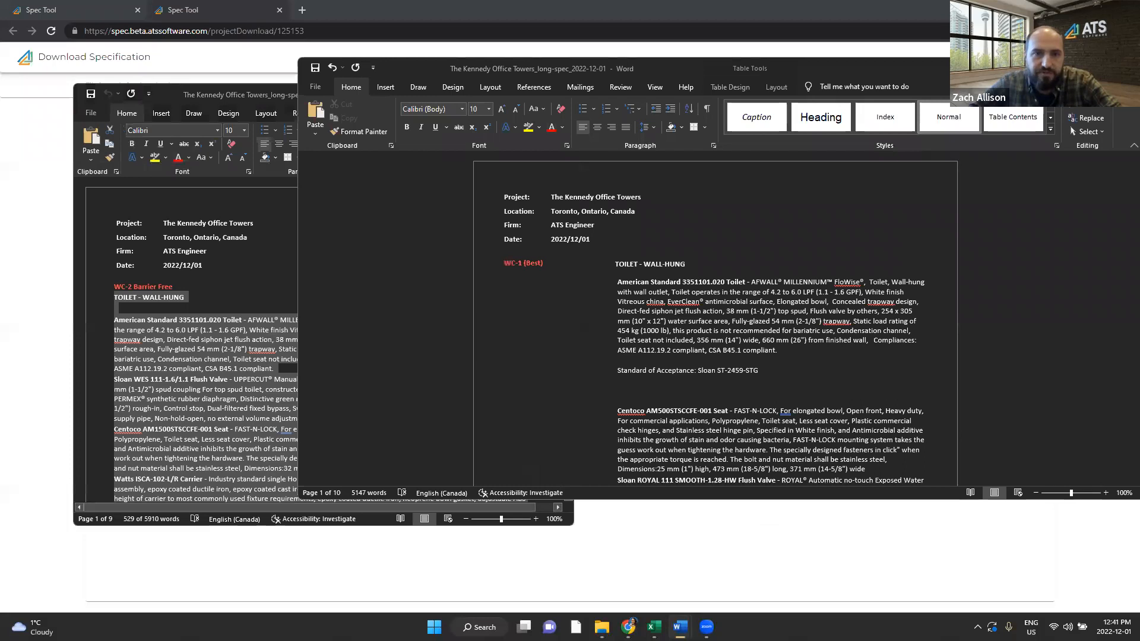
left_click_drag(926, 70, 1039, 104)
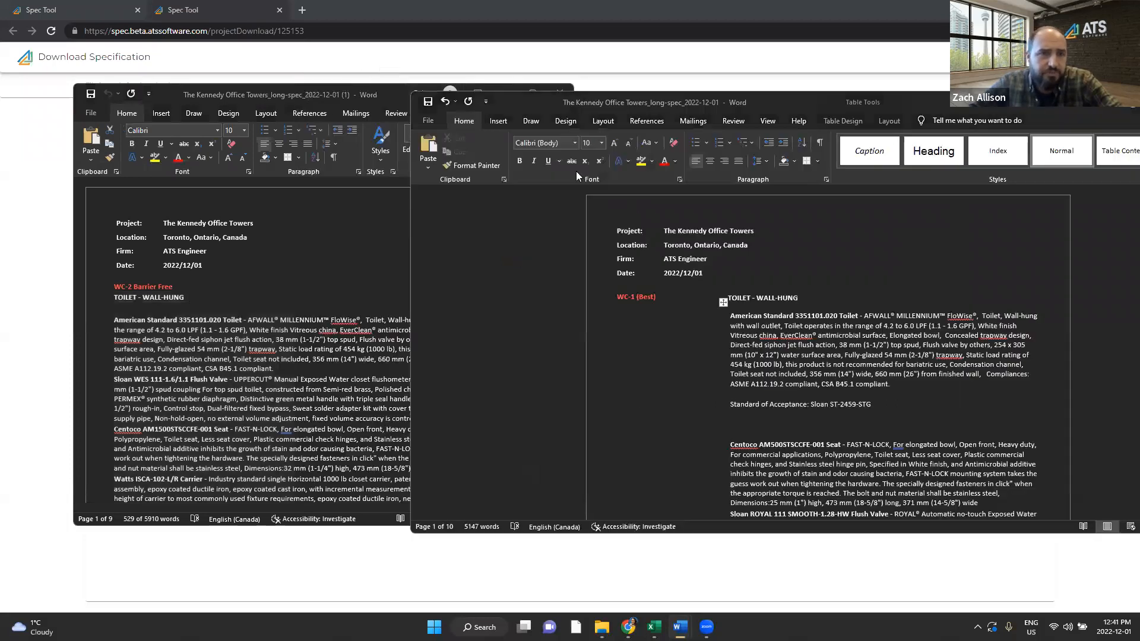
left_click_drag(311, 97, 259, 99)
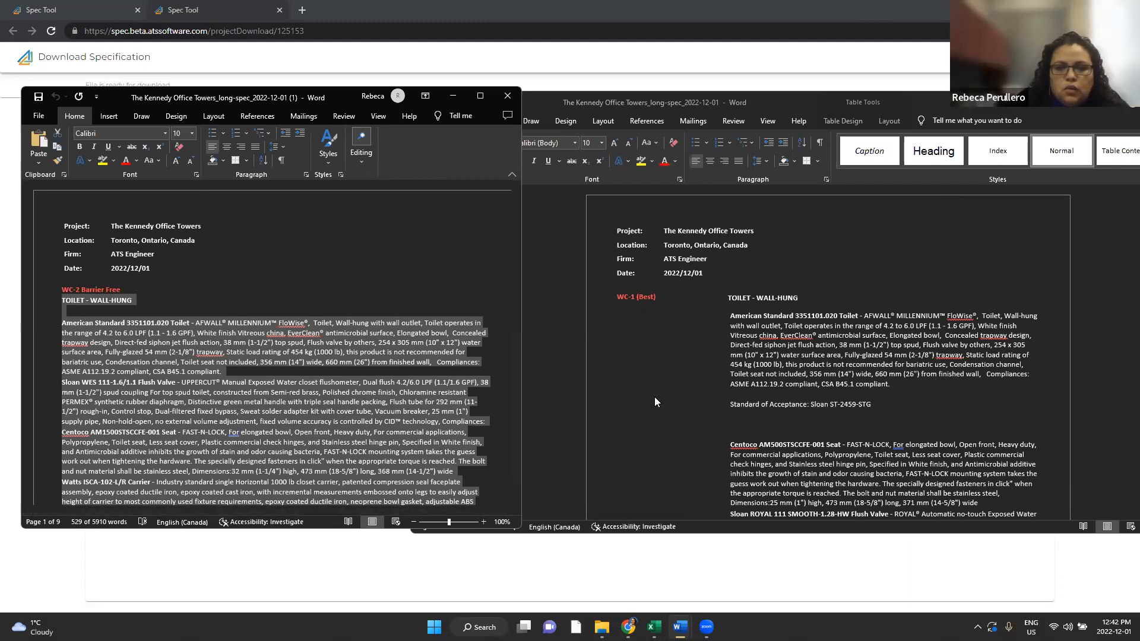
left_click(741, 239)
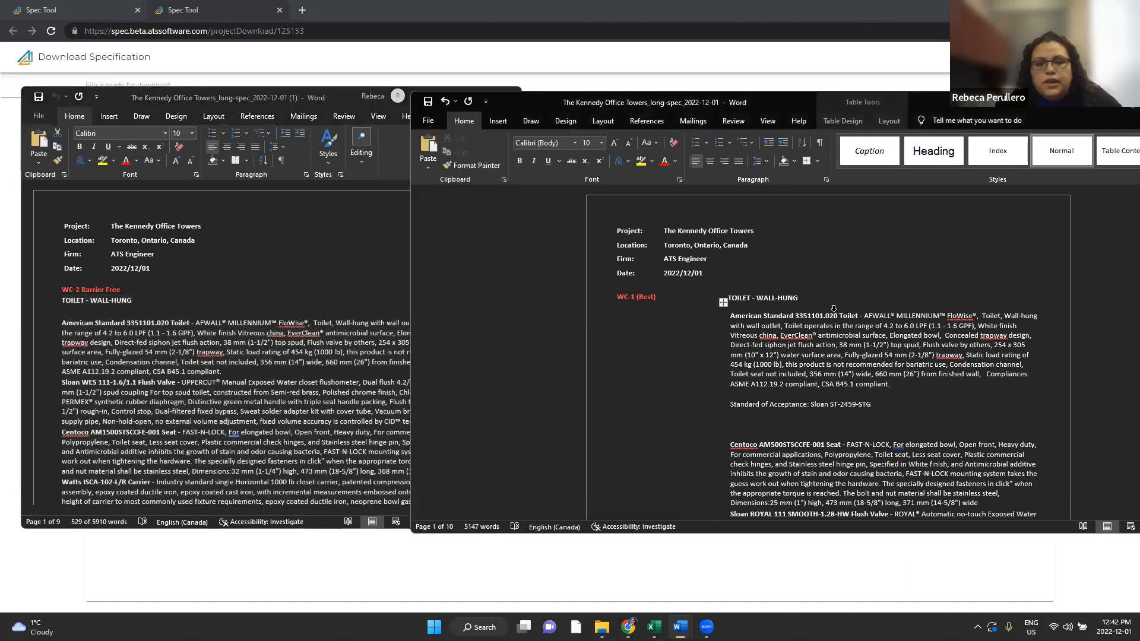
left_click(115, 351)
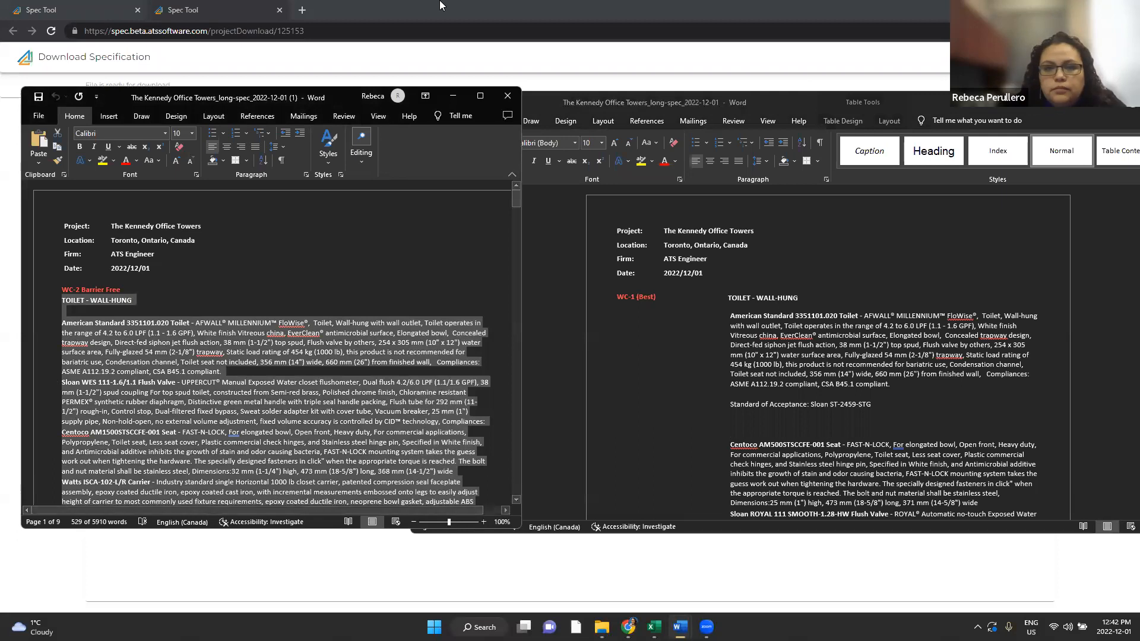
Step: Close the downloaded document, move the earlier one off screen, and minimize the browser
left_click(518, 99)
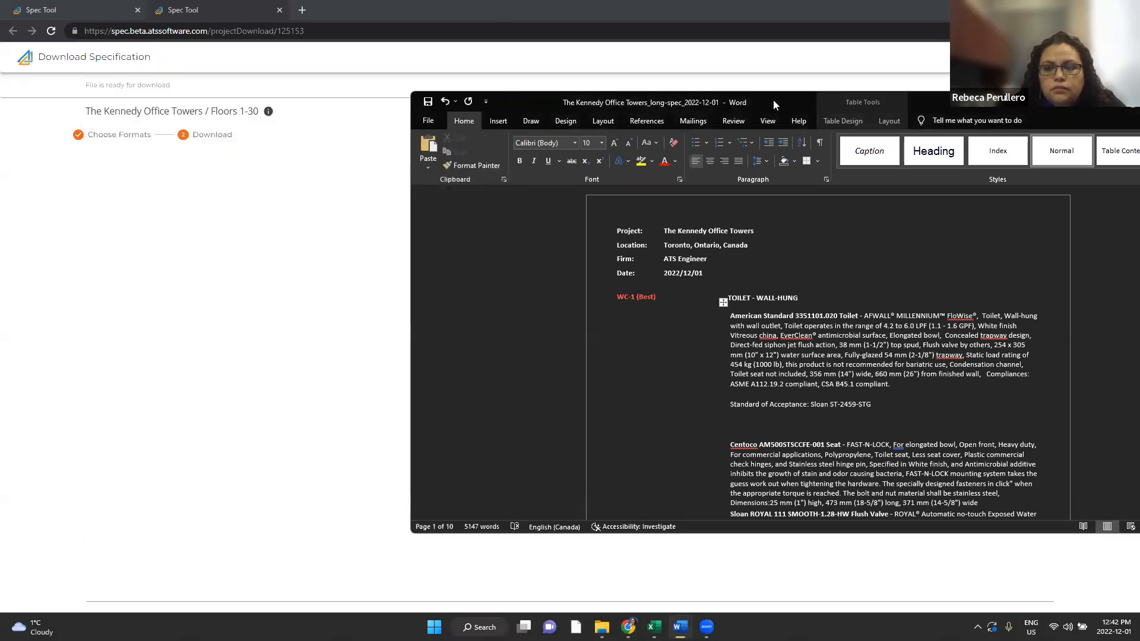
left_click_drag(773, 101, 1139, 102)
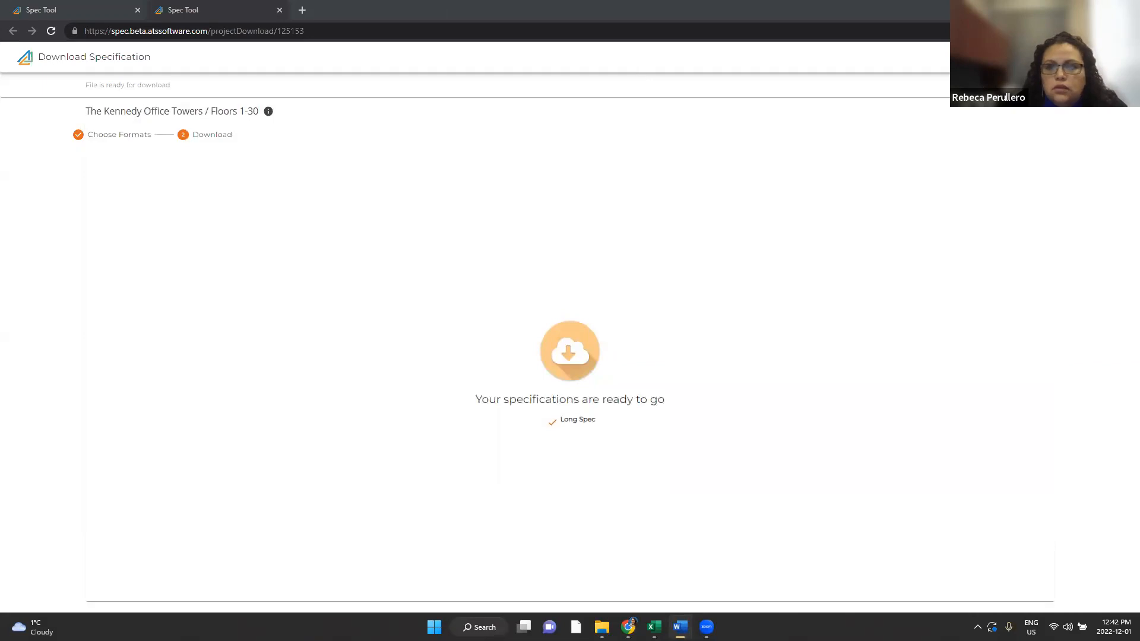
left_click(1070, 9)
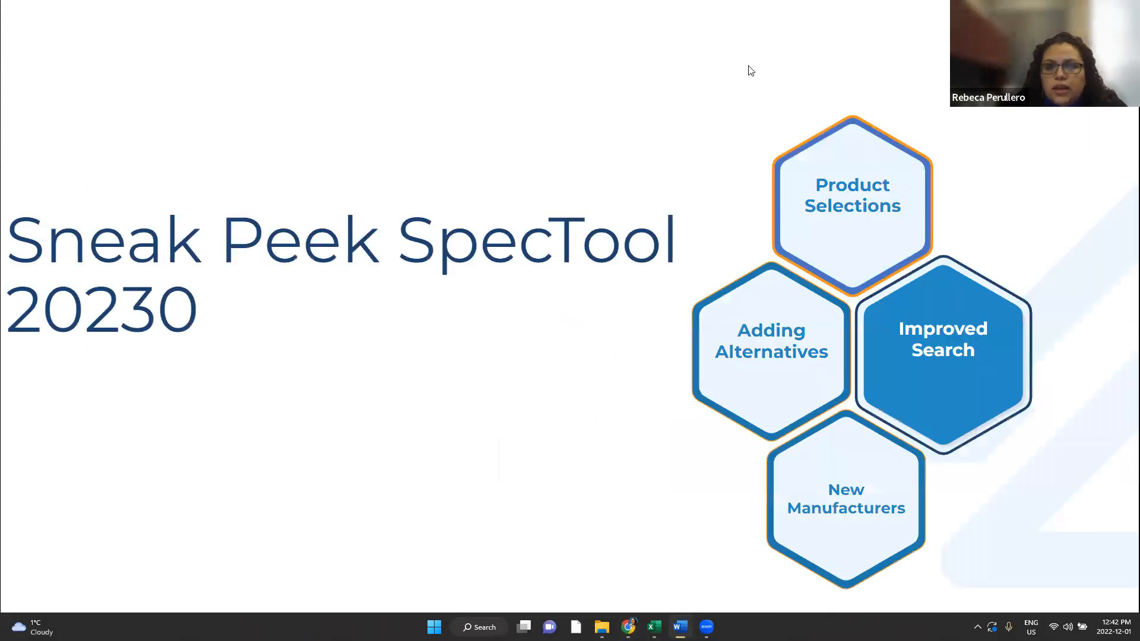
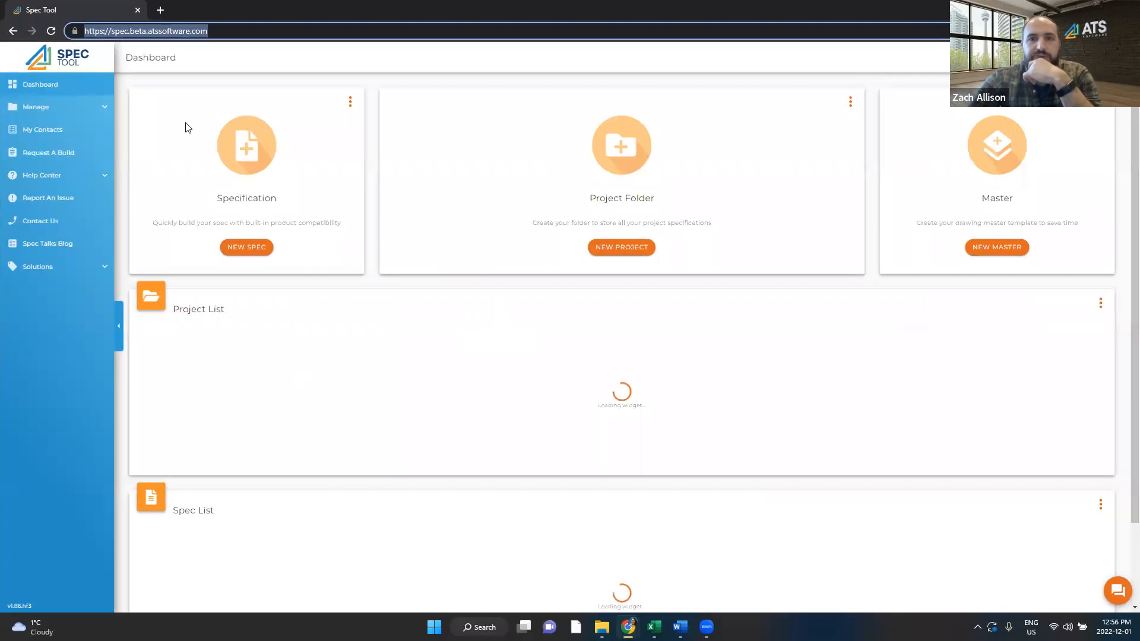
Step: Go to Manage > Specifications and open the Test specification
left_click(102, 111)
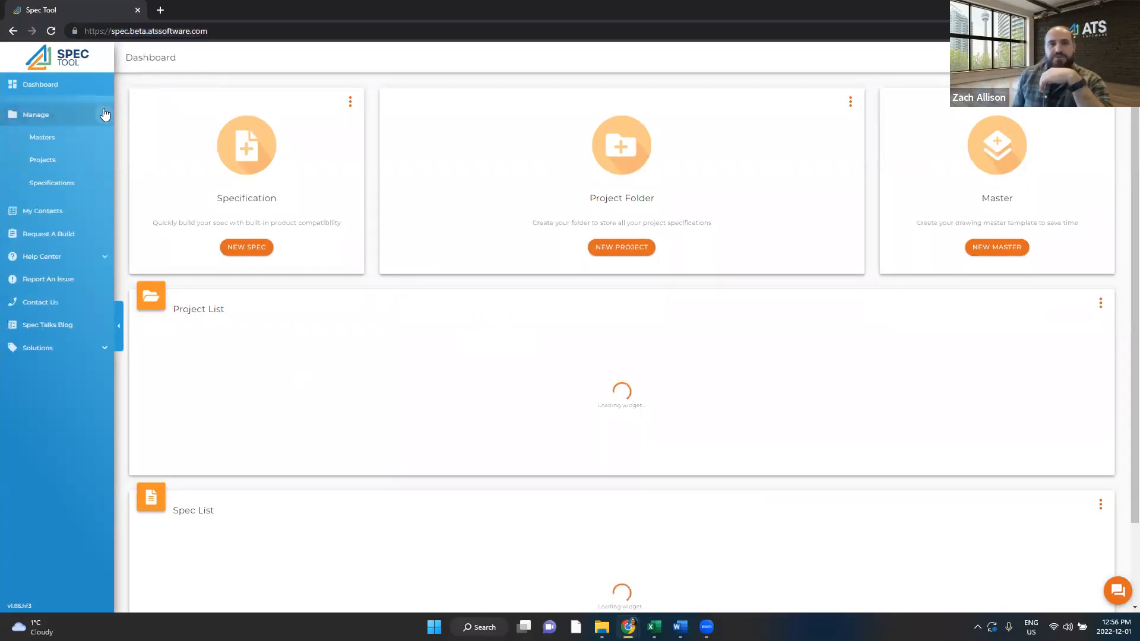
left_click(68, 187)
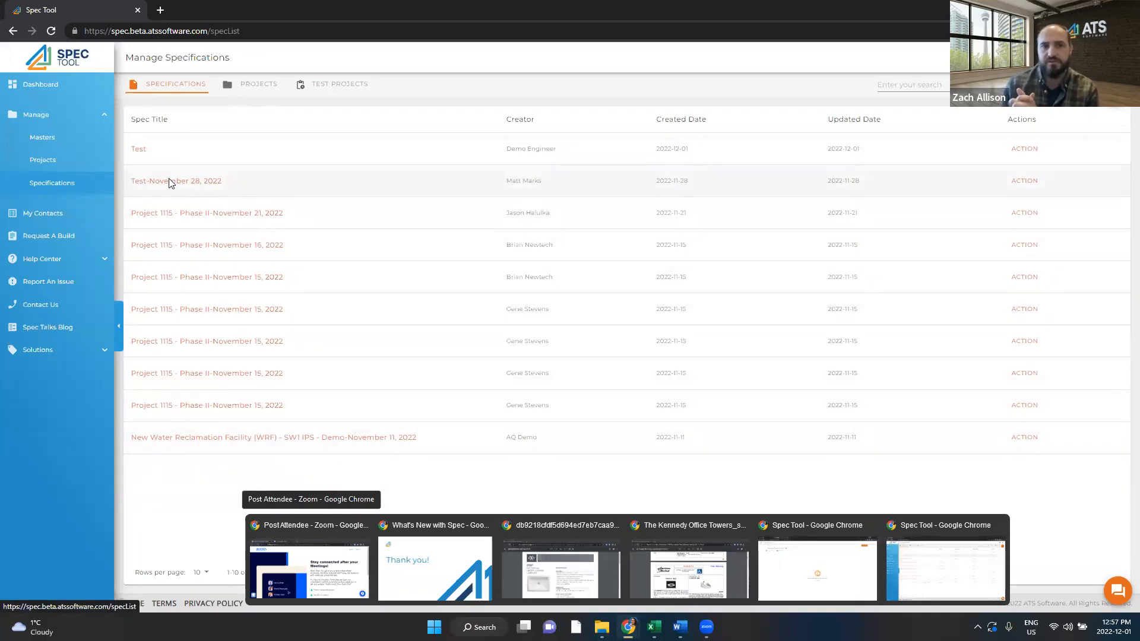
left_click(143, 153)
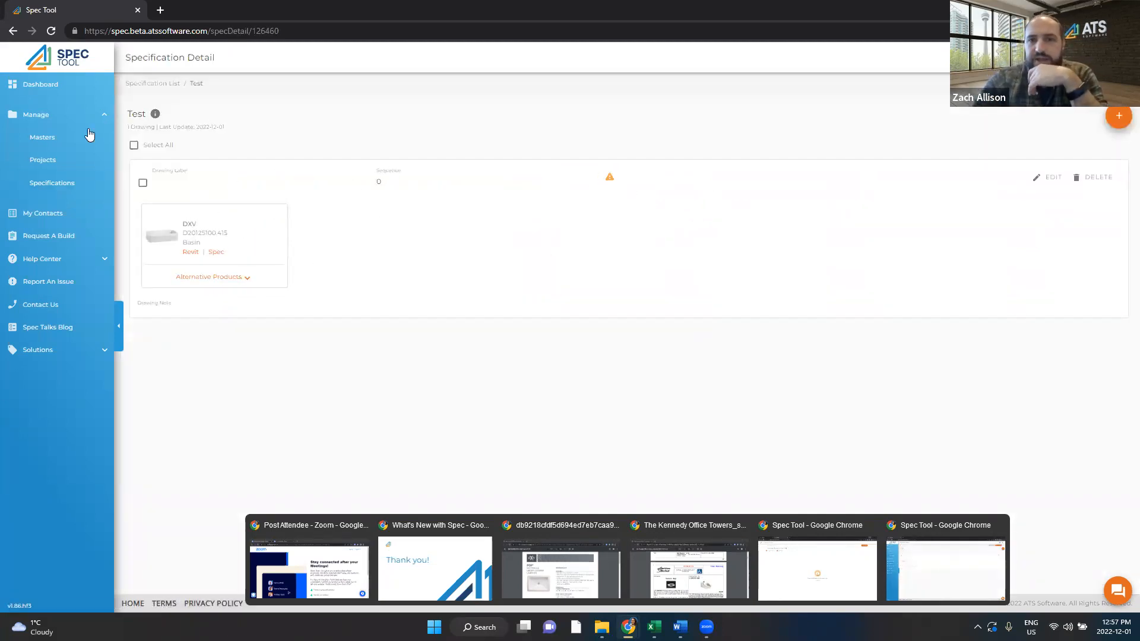
Step: Try lowering the existing drawing's sequence, discard that edit, and start adding a new product
left_click(1043, 179)
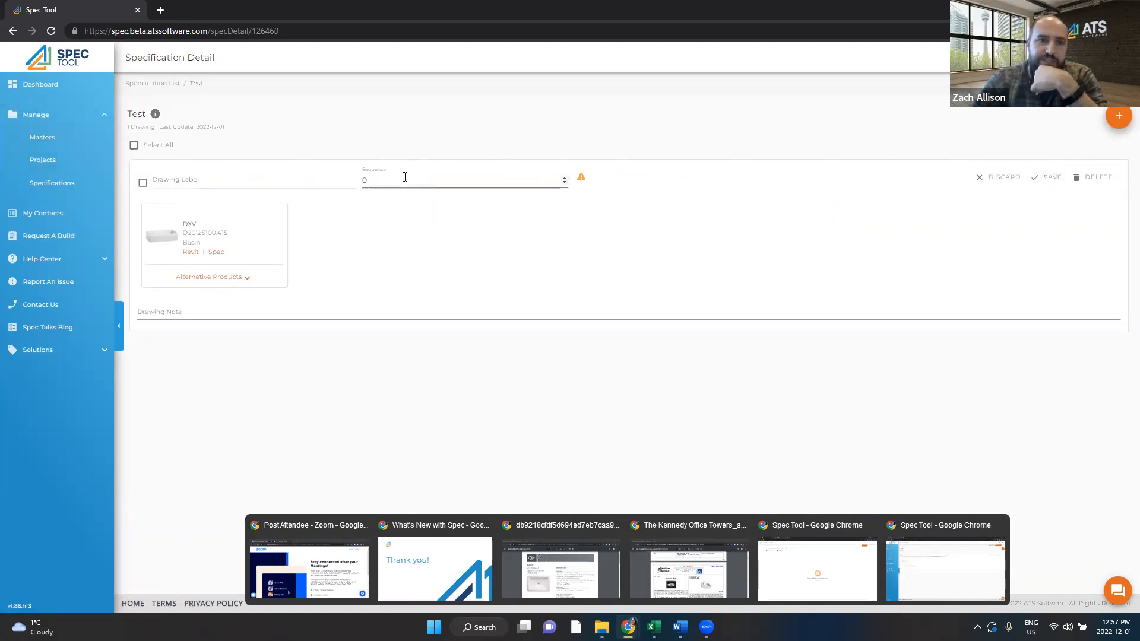
left_click(383, 181)
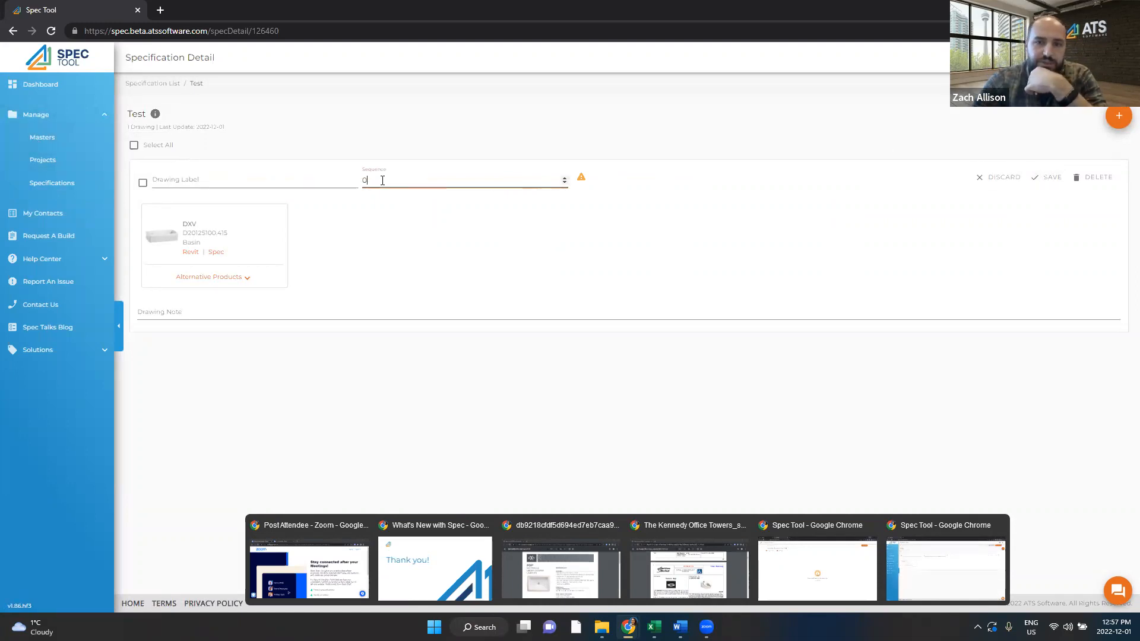
left_click(565, 182)
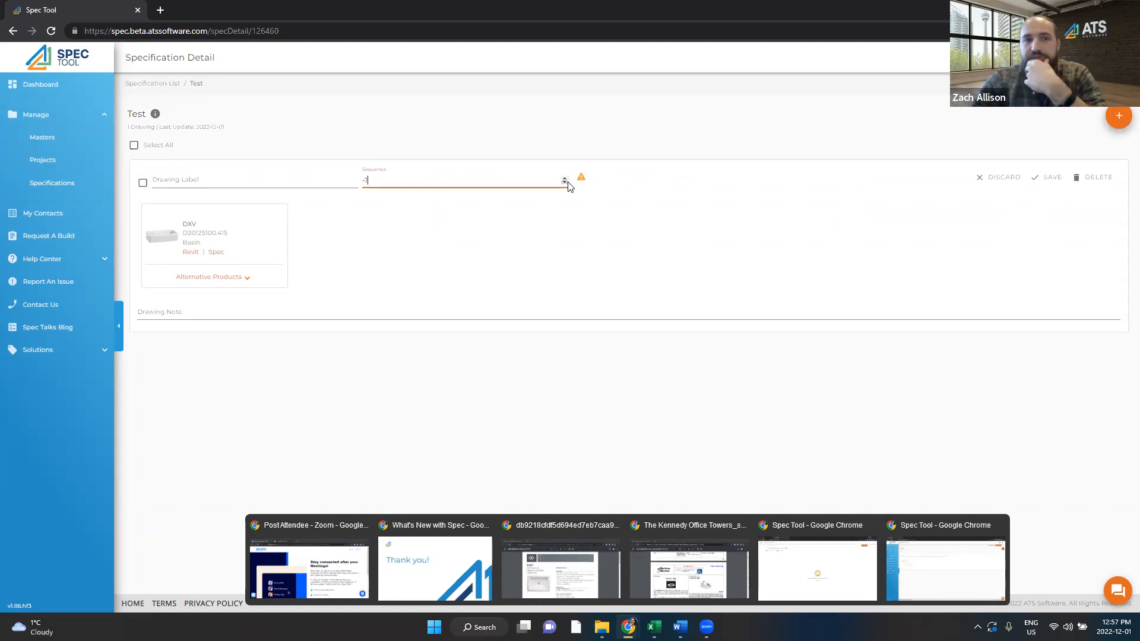
left_click(564, 183)
left_click(565, 182)
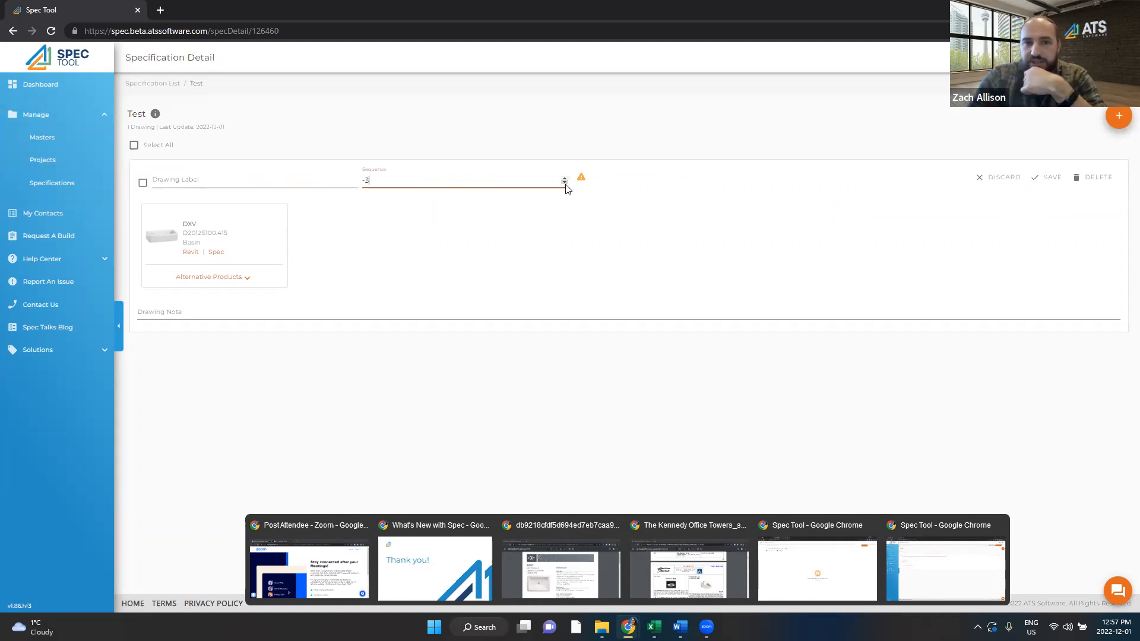
left_click(432, 166)
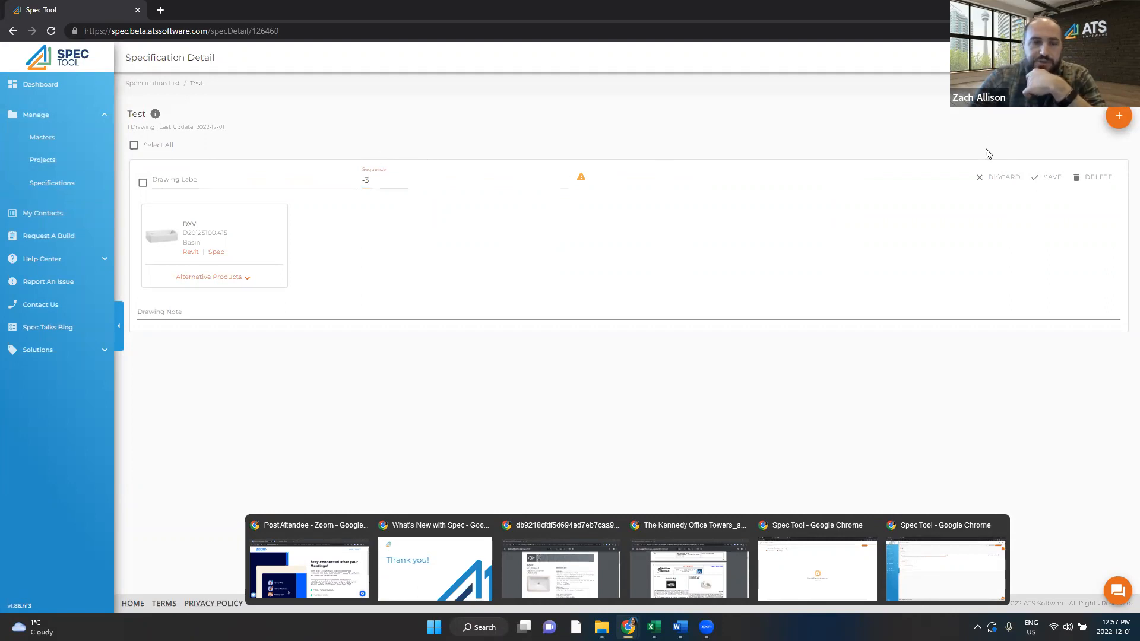
left_click(991, 182)
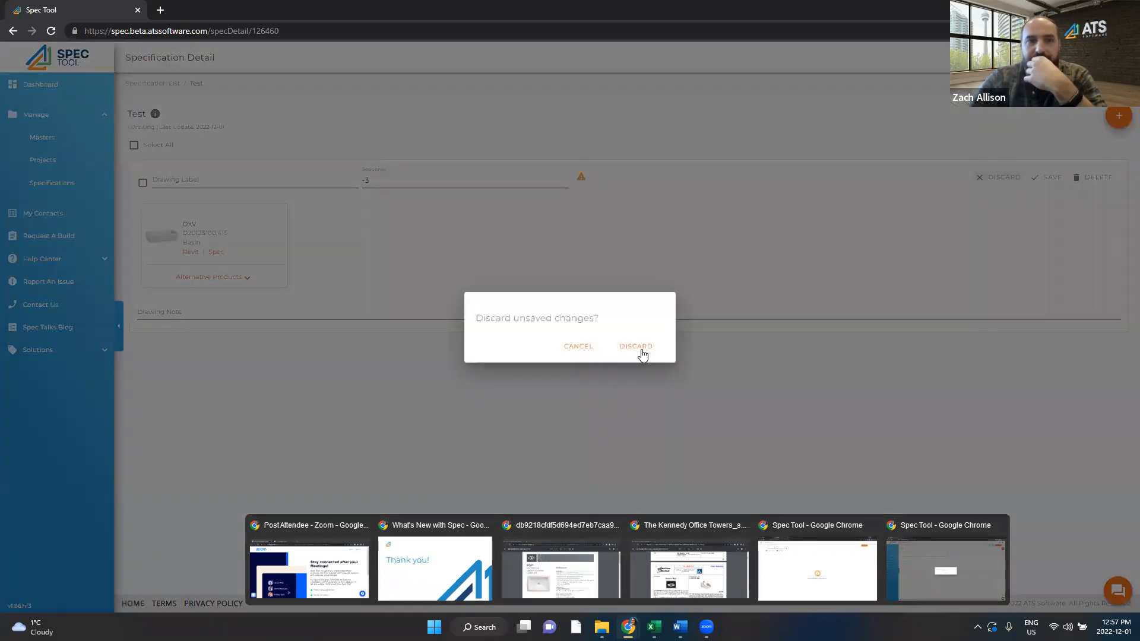
left_click(641, 347)
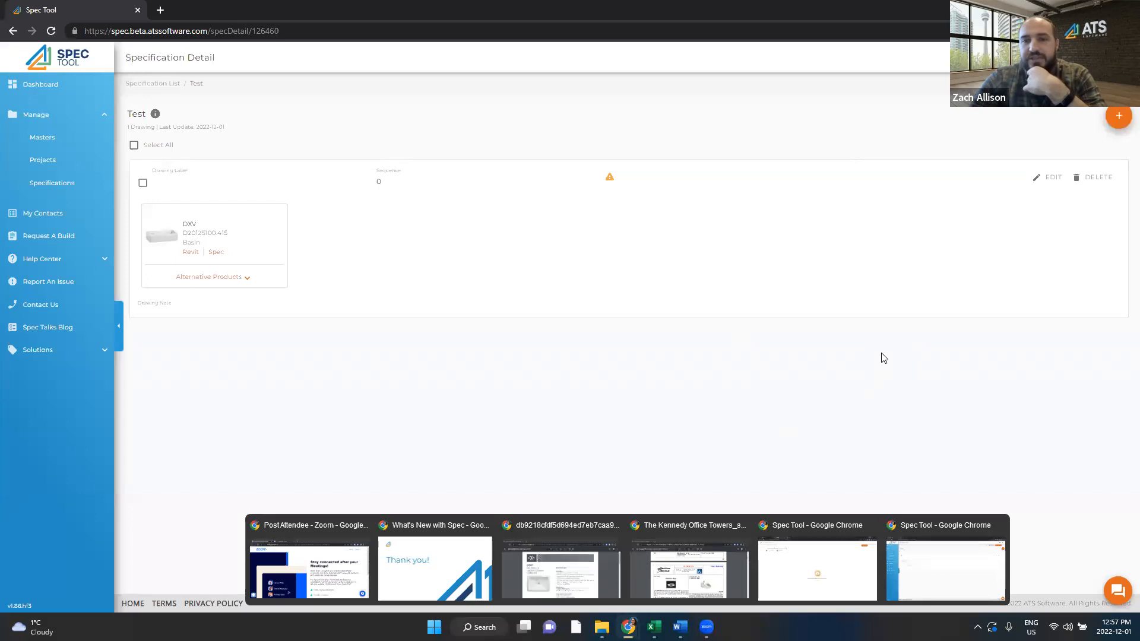
left_click(1115, 116)
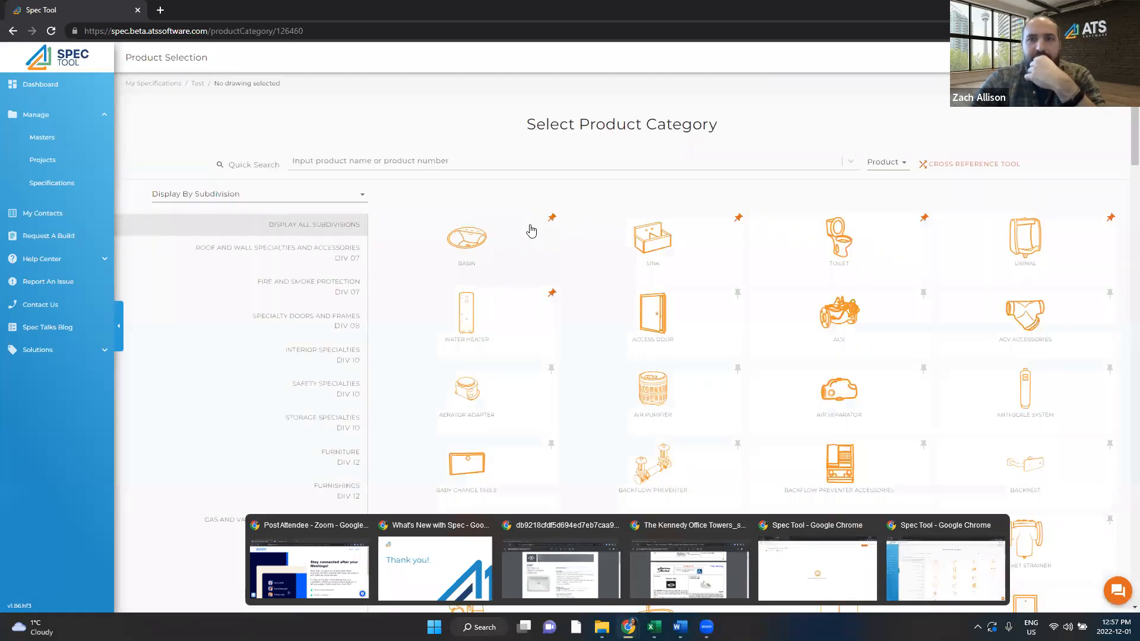
Step: Choose the Basin category and enter drawing label lav-1 with sequence 2
left_click(495, 261)
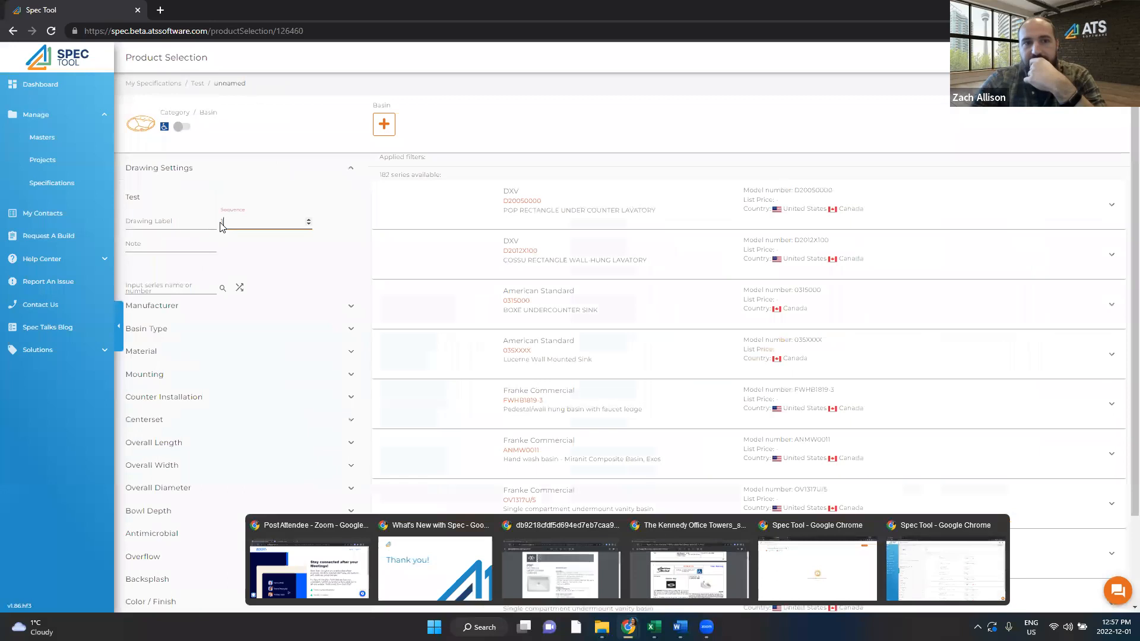
left_click_drag(222, 225, 381, 224)
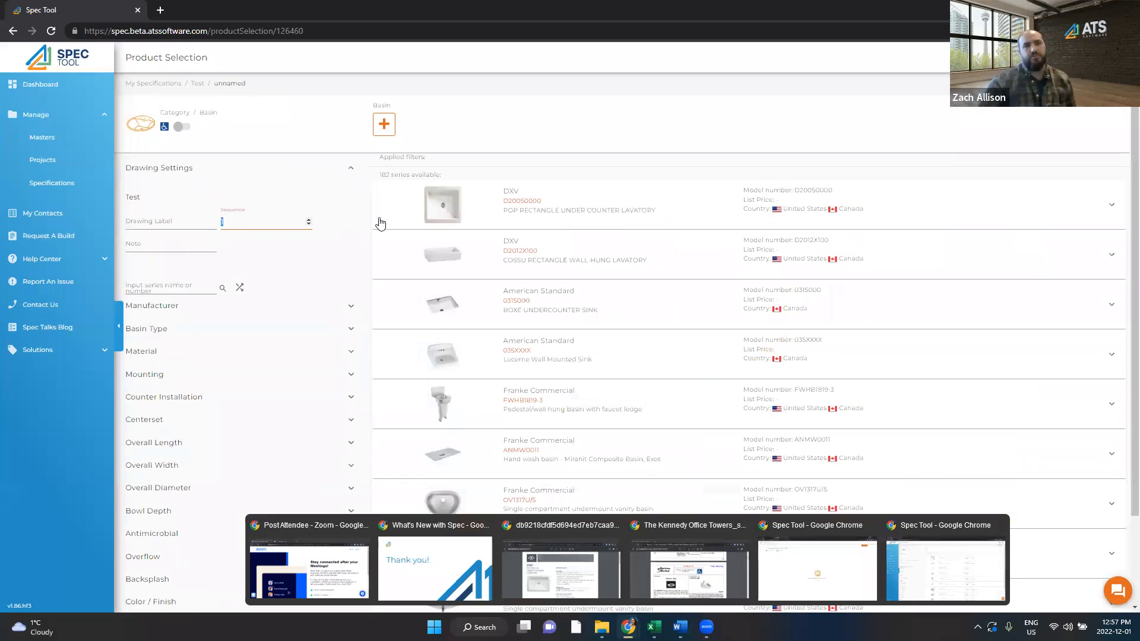
left_click(185, 226)
type("w")
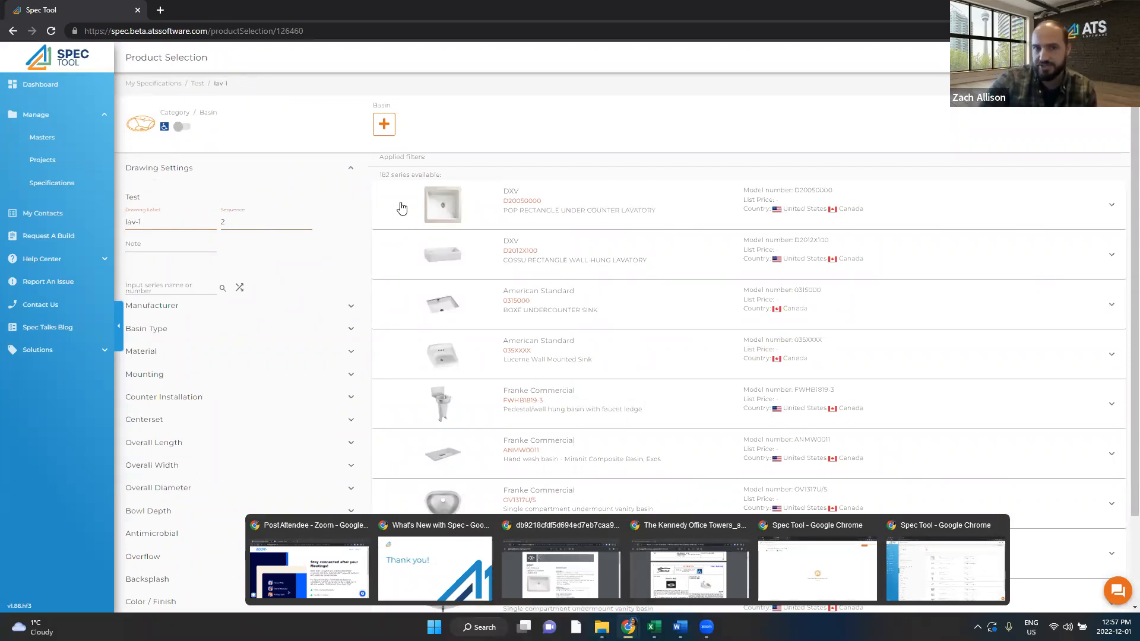
Step: Add the DXV D20050000 basin in Canvas white finish to the drawing, then return to the spec
left_click(641, 201)
scroll(597, 308, "down", 2)
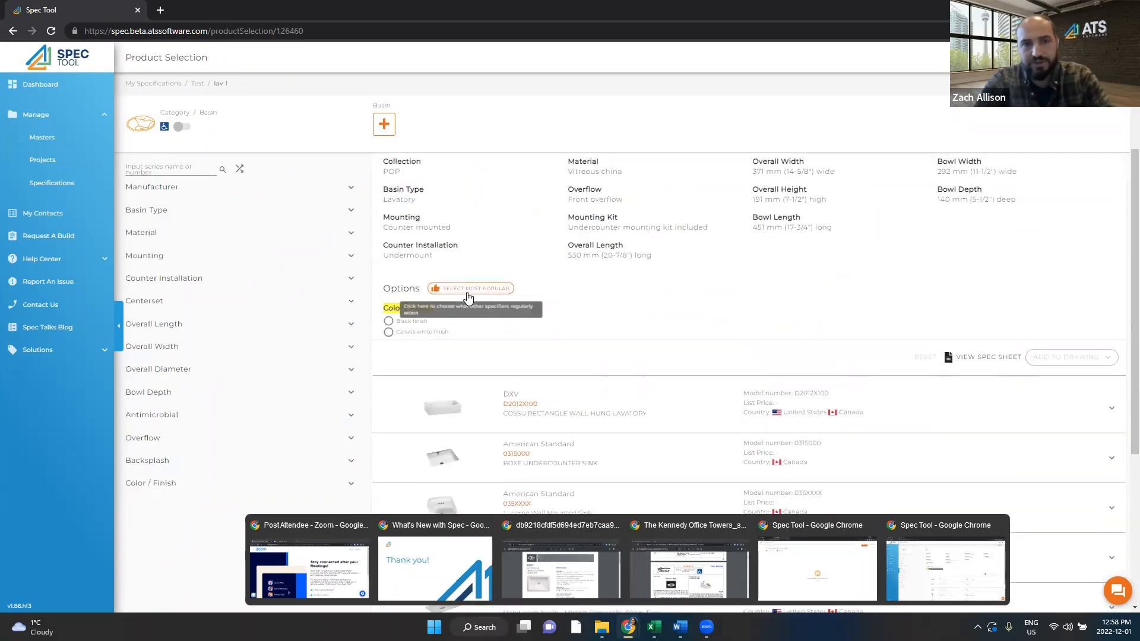
left_click(388, 331)
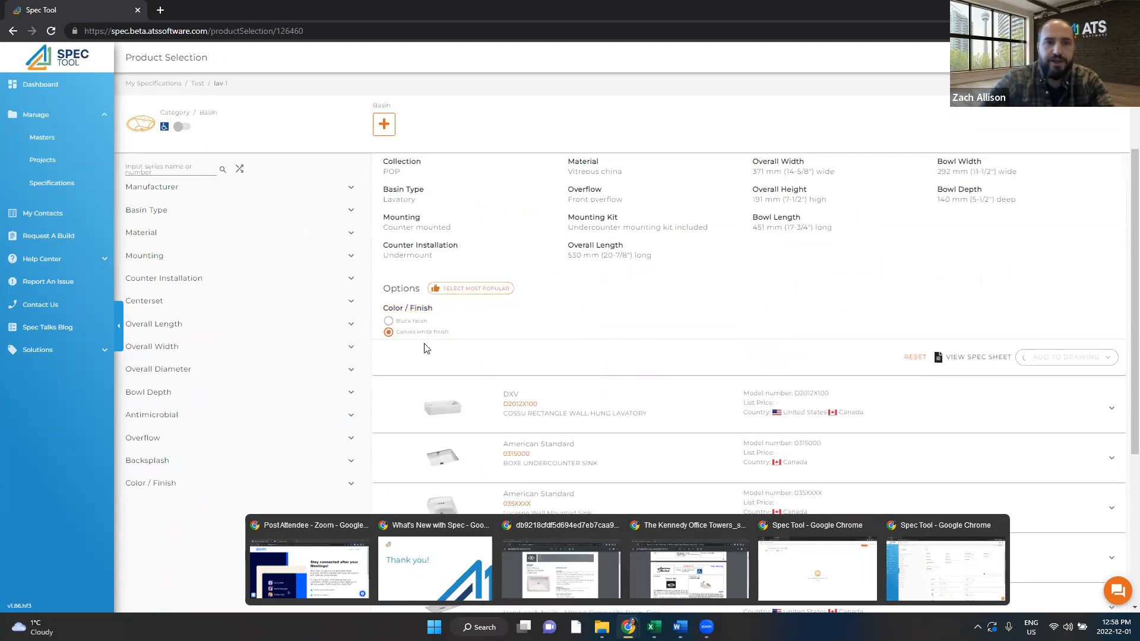
left_click(1042, 355)
left_click(977, 380)
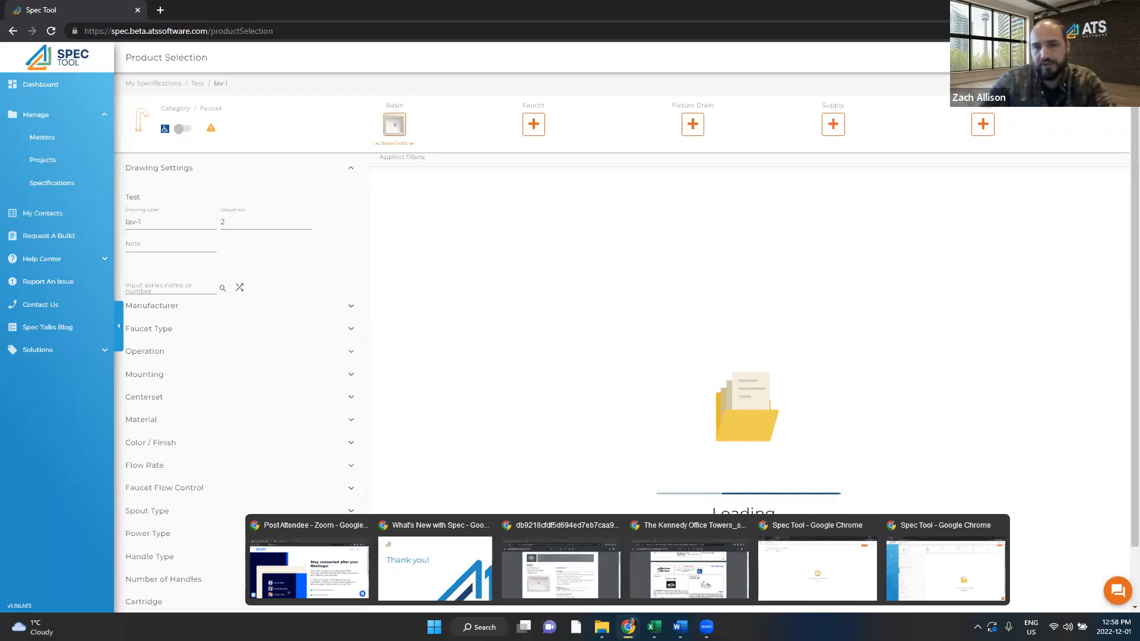
left_click(1095, 57)
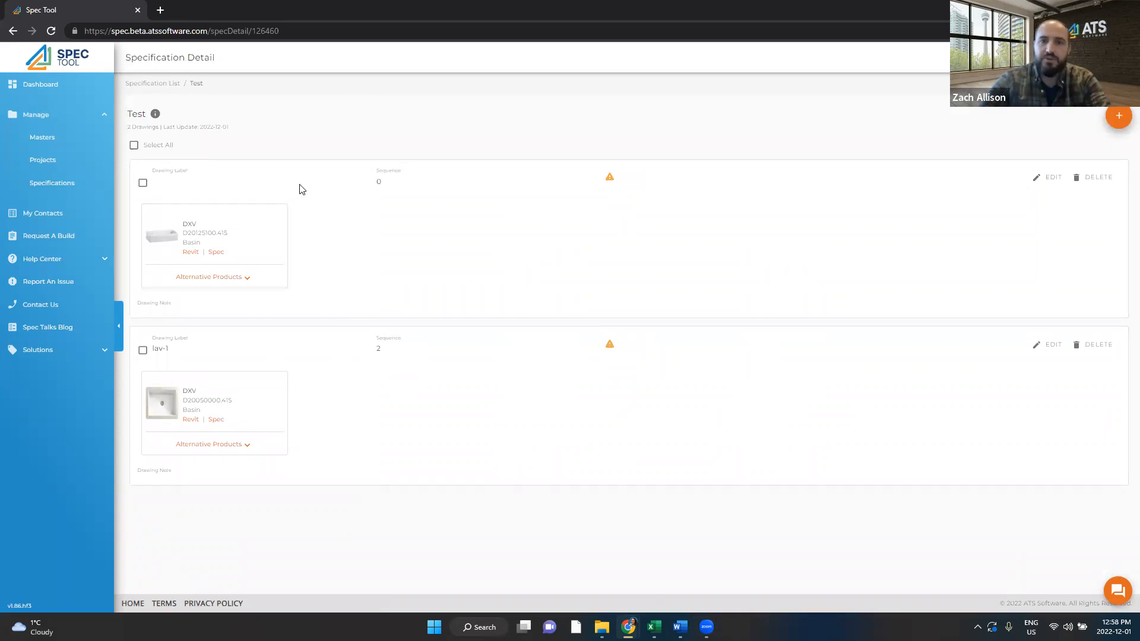
Step: Relabel the first drawing lav-1, dismiss the Aircall pop-up, and open the download page
left_click(1036, 188)
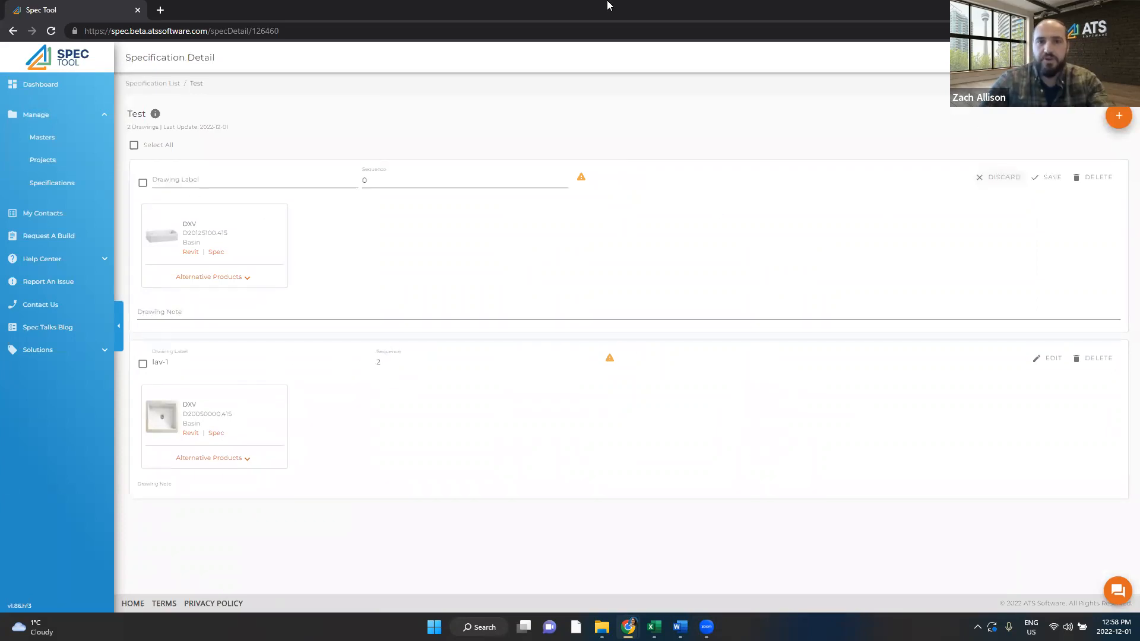
type("lav-1")
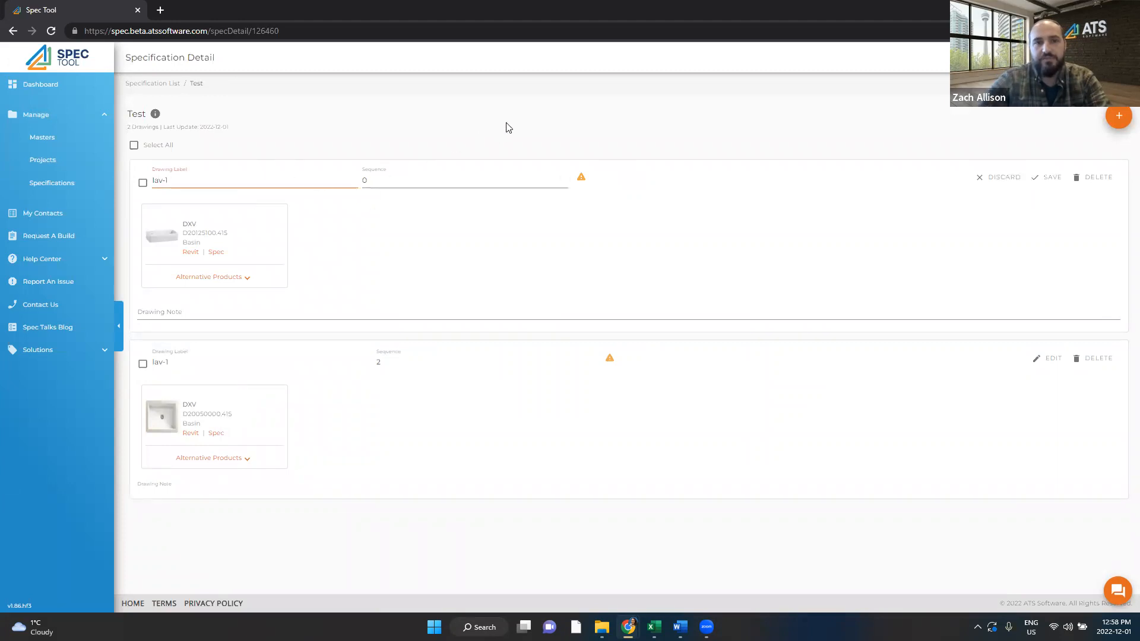
left_click(1042, 182)
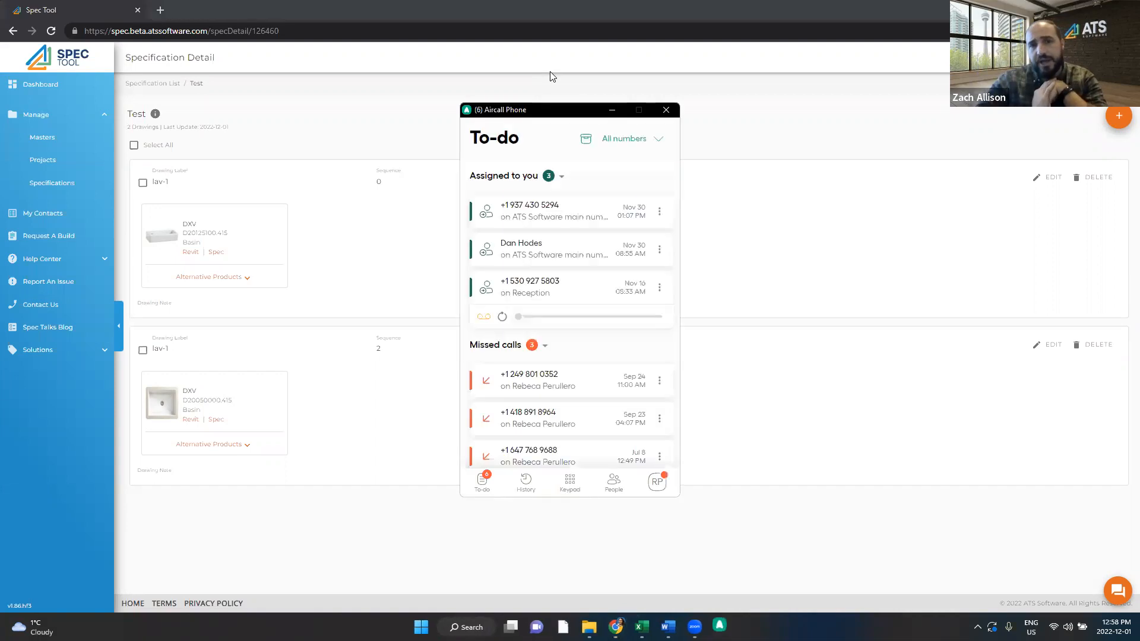
left_click(665, 111)
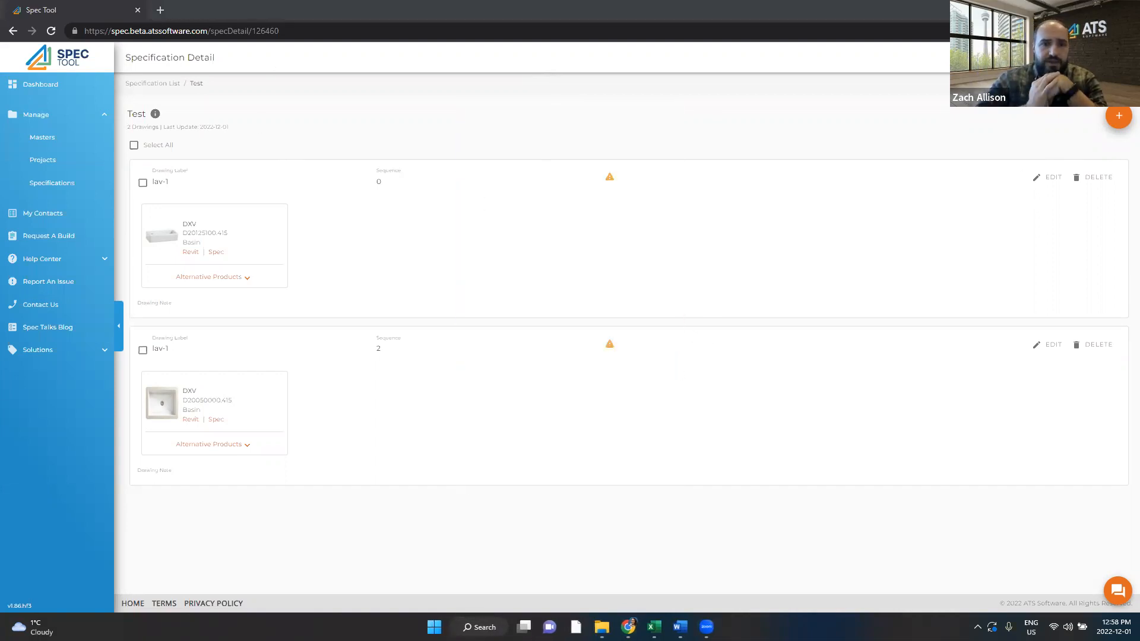
left_click(1057, 83)
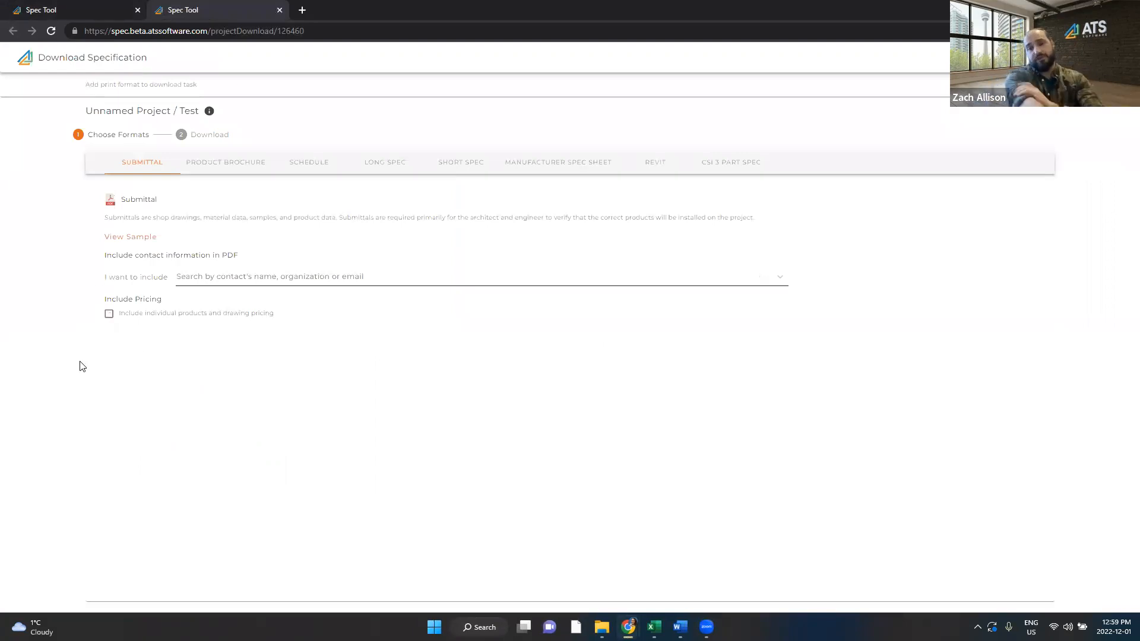
Step: Reset zoom to 100% and tick 'Include individual products and drawing pricing' for Submittal
key("ctrl+plus")
key("ctrl+plus")
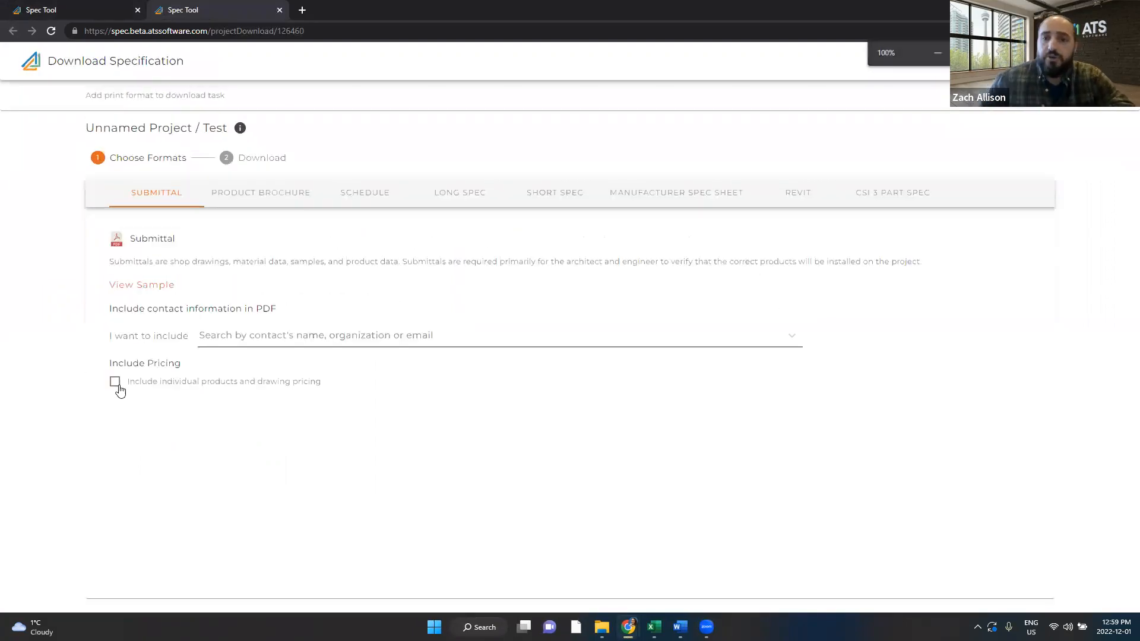
left_click(114, 383)
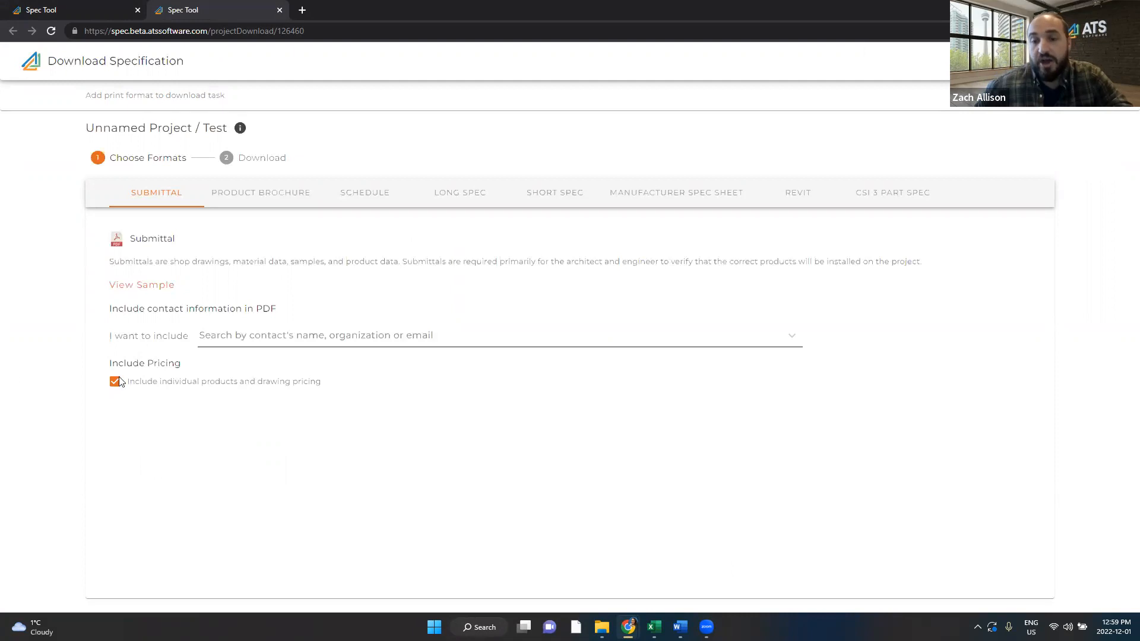
left_click_drag(105, 369, 342, 386)
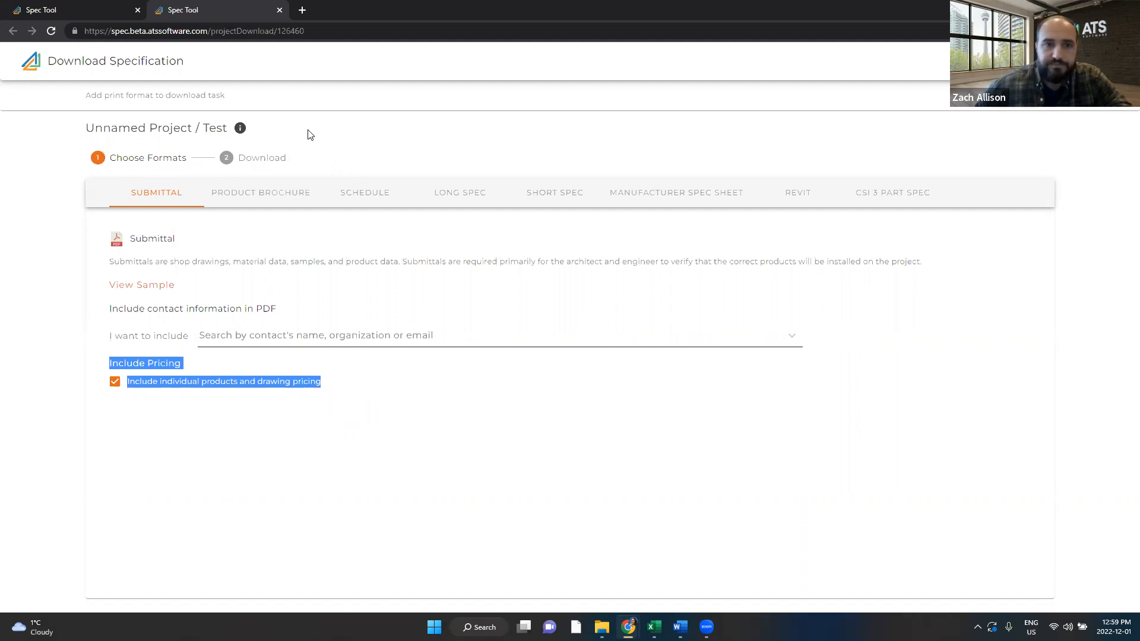
left_click(413, 132)
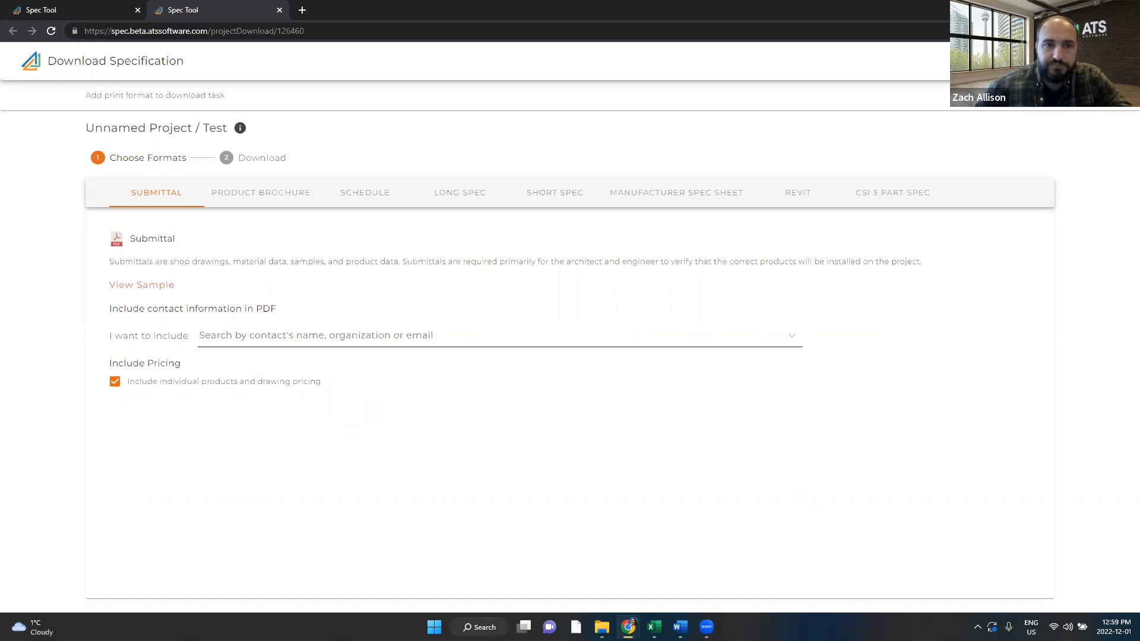